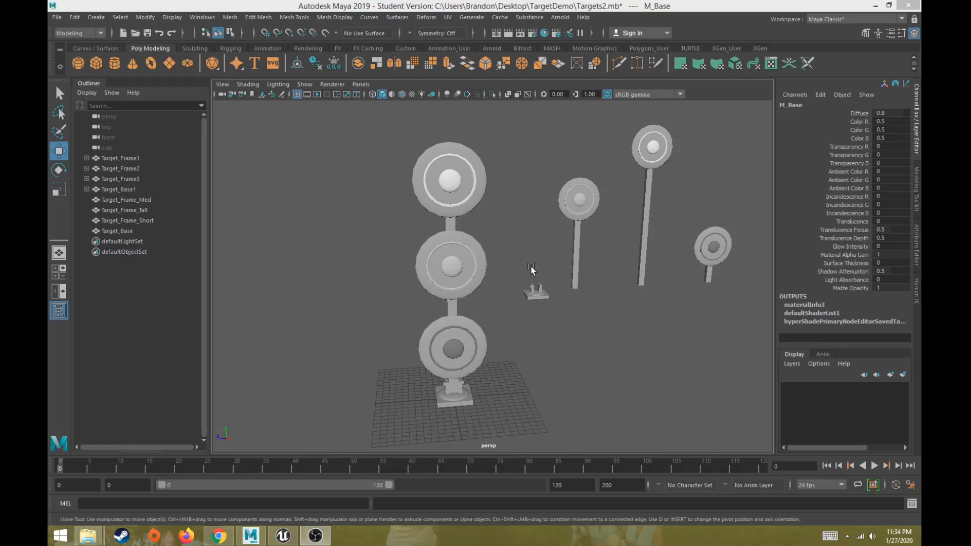
Step: Examine the unassembled target base beside the frames, checking how its plate and vertical holders are grouped
{"action": "middle_click_drag", "start_coordinate": [502, 274], "coordinate": [272, 343], "text": "alt"}
{"action": "middle_click_drag", "start_coordinate": [343, 314], "coordinate": [248, 321], "text": "alt"}
{"action": "left_click", "coordinate": [375, 328]}
{"action": "scroll", "coordinate": [372, 328], "scroll_direction": "up", "scroll_amount": 5}
{"action": "scroll", "coordinate": [372, 329], "scroll_direction": "down", "scroll_amount": 1}
{"action": "middle_click_drag", "start_coordinate": [328, 345], "coordinate": [364, 317], "text": "alt"}
{"action": "scroll", "coordinate": [364, 317], "scroll_direction": "up", "scroll_amount": 4}
{"action": "left_click", "coordinate": [300, 364]}
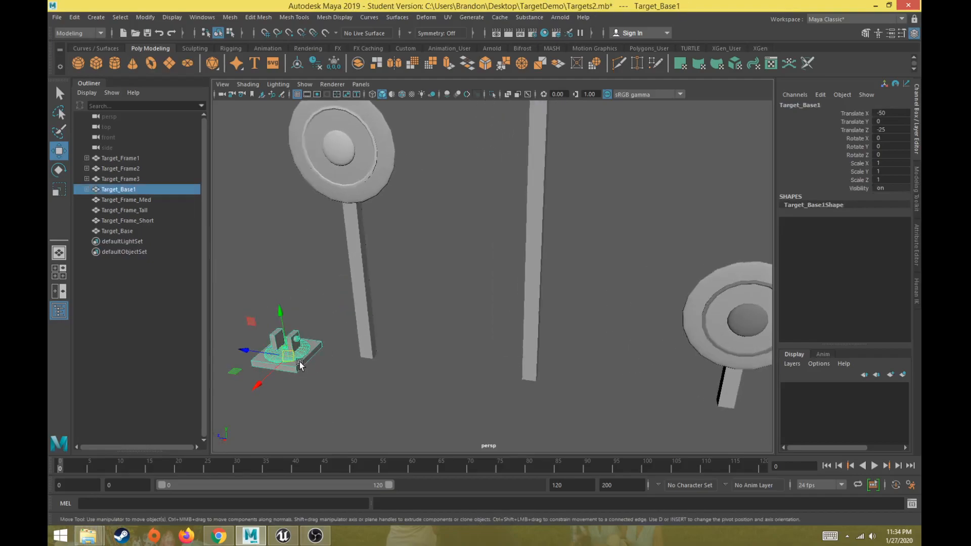
{"action": "left_click", "coordinate": [311, 322]}
{"action": "left_click", "coordinate": [294, 338]}
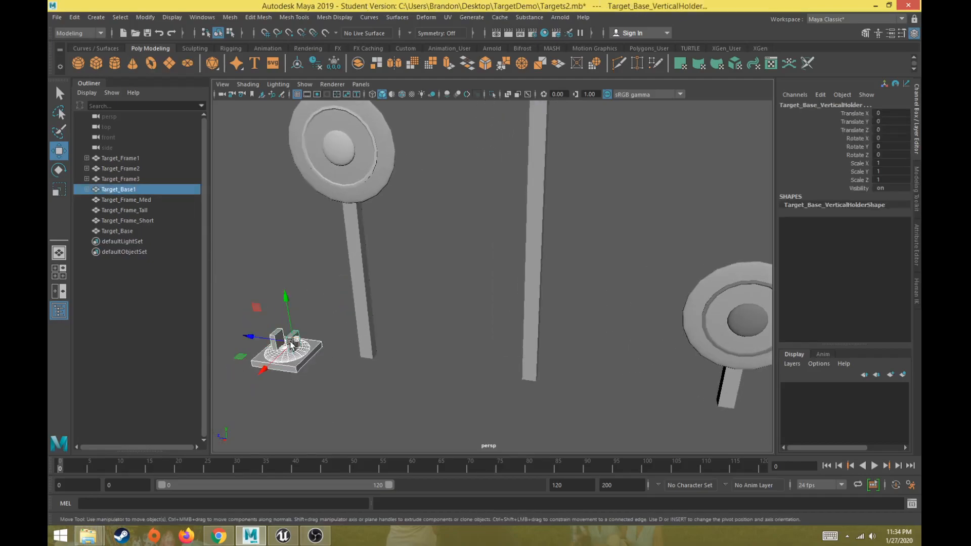
{"action": "left_click", "coordinate": [319, 368]}
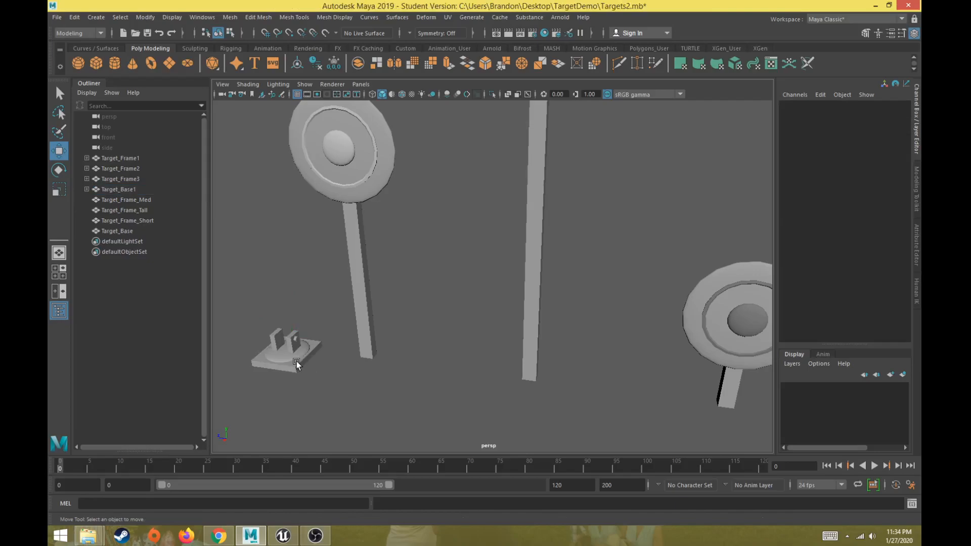
{"action": "left_click", "coordinate": [296, 362]}
Step: Examine the three separate target frames next to the base, checking the medium and tall frame hierarchies
{"action": "scroll", "coordinate": [288, 335], "scroll_direction": "down", "scroll_amount": 4}
{"action": "scroll", "coordinate": [284, 337], "scroll_direction": "up", "scroll_amount": 1}
{"action": "left_click_drag", "start_coordinate": [265, 303], "coordinate": [299, 285], "text": "alt"}
{"action": "left_click", "coordinate": [292, 327]}
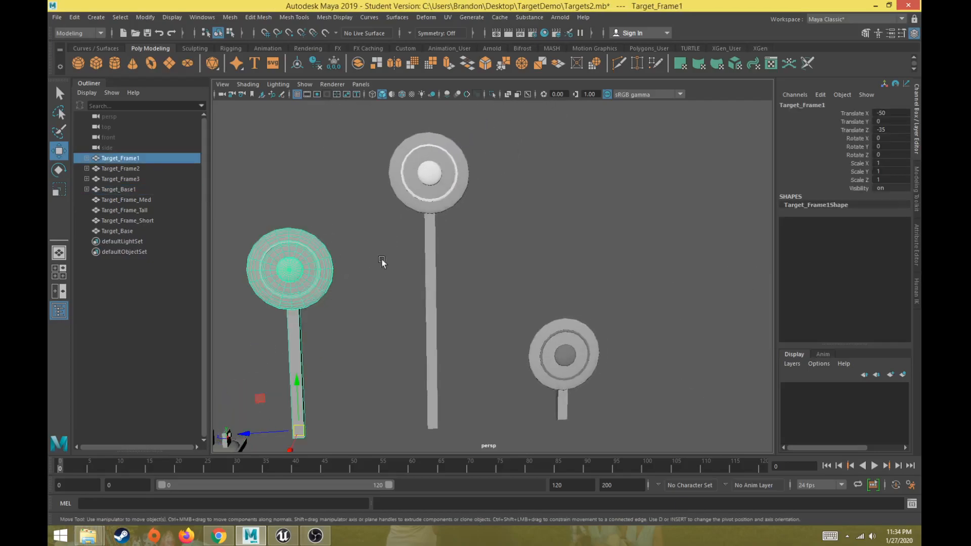
{"action": "left_click", "coordinate": [433, 243]}
{"action": "scroll", "coordinate": [338, 329], "scroll_direction": "down", "scroll_amount": 4}
{"action": "middle_click_drag", "start_coordinate": [349, 332], "coordinate": [388, 298], "text": "alt"}
{"action": "scroll", "coordinate": [388, 298], "scroll_direction": "up", "scroll_amount": 1}
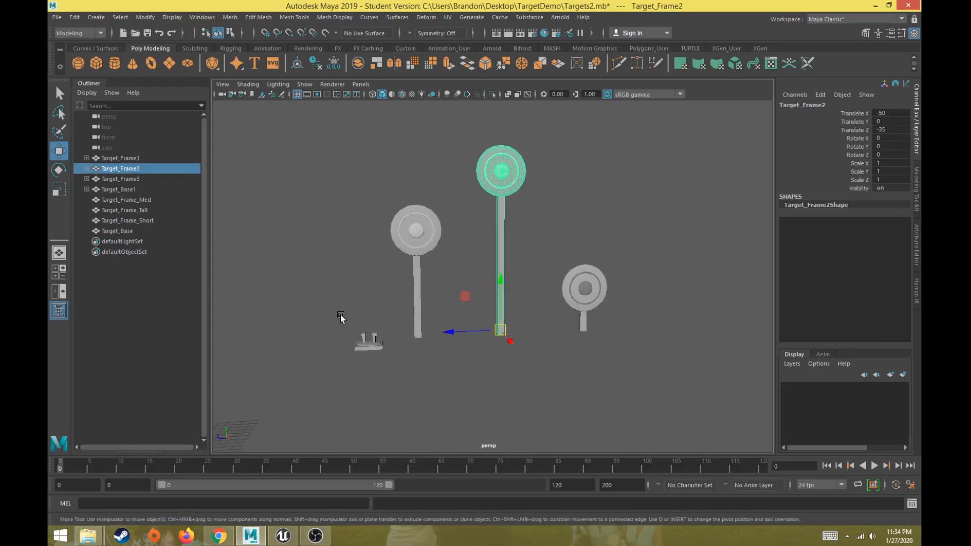
Step: Combine all the parts of the unassembled base, Target_Base1, into one mesh
{"action": "left_click", "coordinate": [370, 344]}
{"action": "key", "text": "f"}
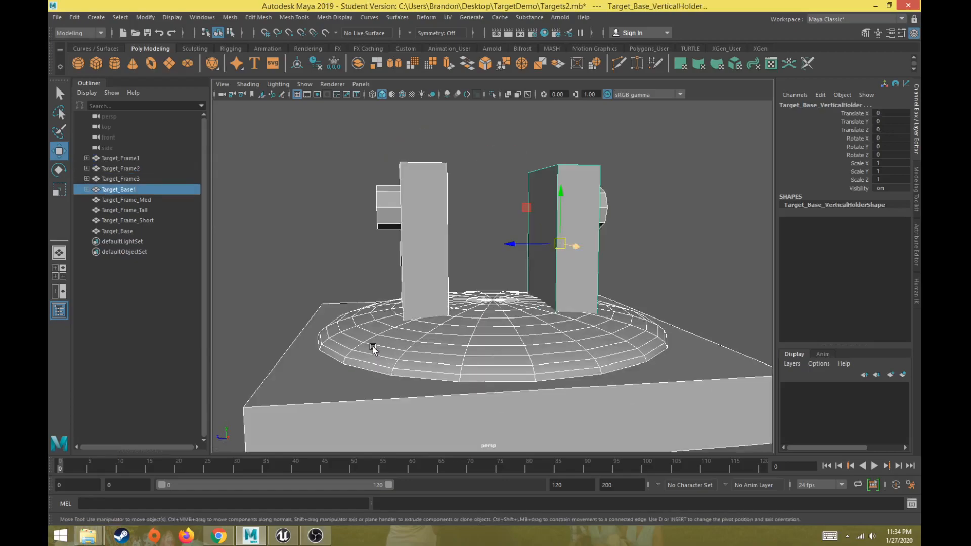
{"action": "key", "text": "Up"}
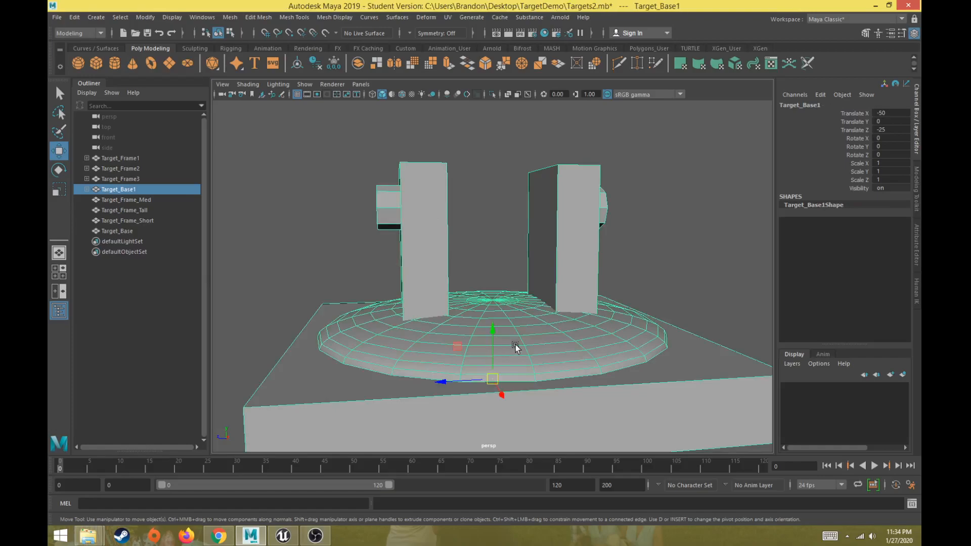
{"action": "scroll", "coordinate": [545, 345], "scroll_direction": "down", "scroll_amount": 4}
{"action": "left_click_drag", "start_coordinate": [596, 269], "coordinate": [563, 289], "text": "alt"}
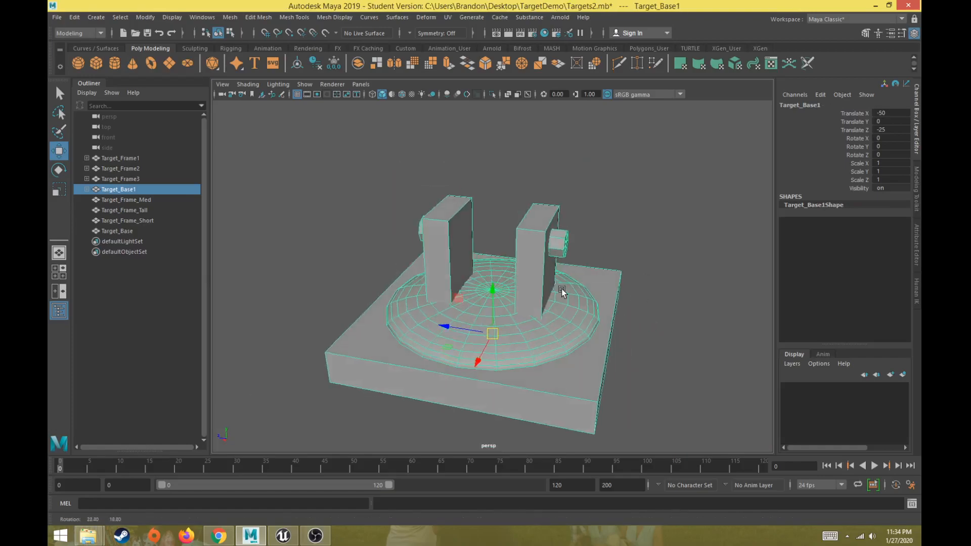
{"action": "left_click", "coordinate": [917, 201]}
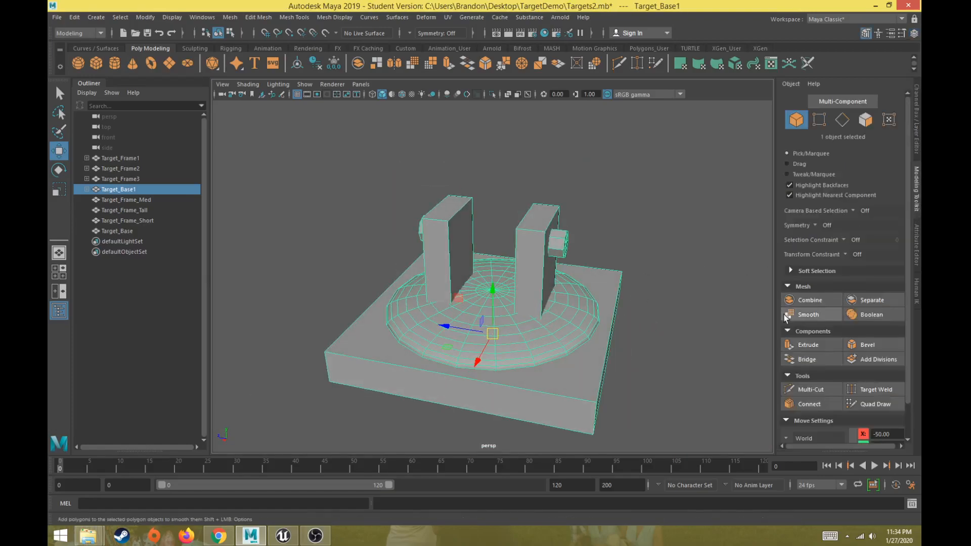
{"action": "left_click", "coordinate": [806, 301]}
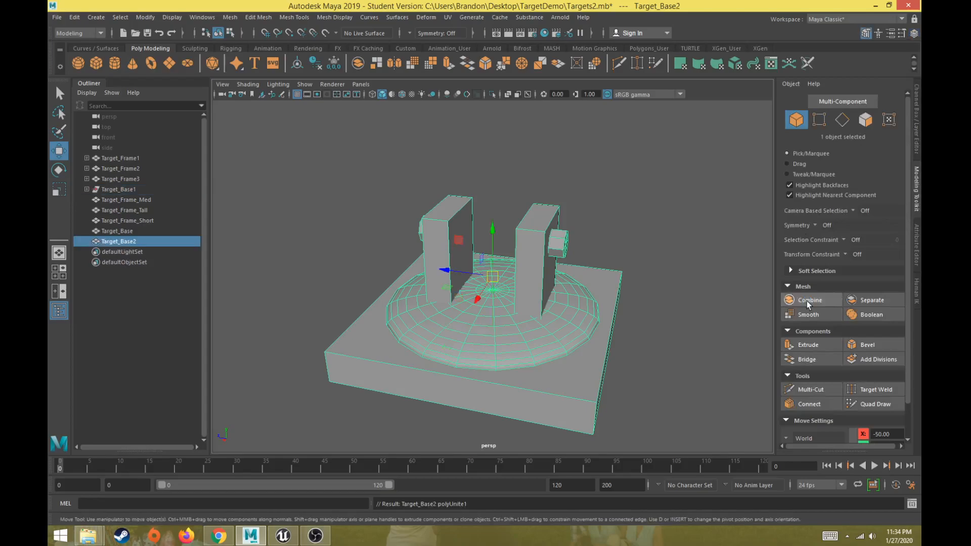
{"action": "scroll", "coordinate": [314, 281], "scroll_direction": "down", "scroll_amount": 4}
{"action": "left_click", "coordinate": [436, 291]}
{"action": "left_click", "coordinate": [447, 292]}
Step: Combine all the parts of the medium-height separate frame, Target_Frame1, into one mesh
{"action": "scroll", "coordinate": [435, 294], "scroll_direction": "down", "scroll_amount": 4}
{"action": "middle_click_drag", "start_coordinate": [434, 294], "coordinate": [214, 392], "text": "alt"}
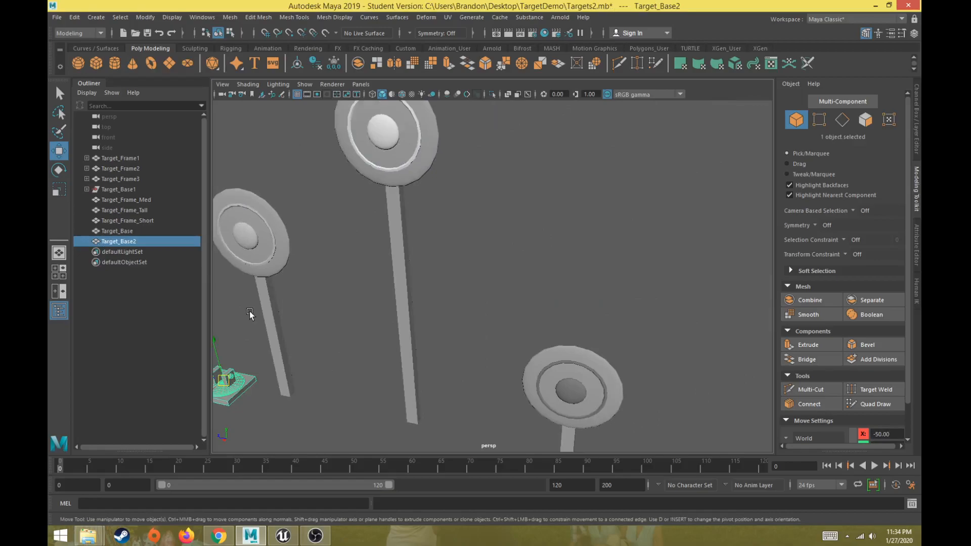
{"action": "scroll", "coordinate": [255, 311], "scroll_direction": "down", "scroll_amount": 3}
{"action": "left_click_drag", "start_coordinate": [266, 263], "coordinate": [262, 264], "text": "alt"}
{"action": "middle_click_drag", "start_coordinate": [262, 264], "coordinate": [327, 229], "text": "alt"}
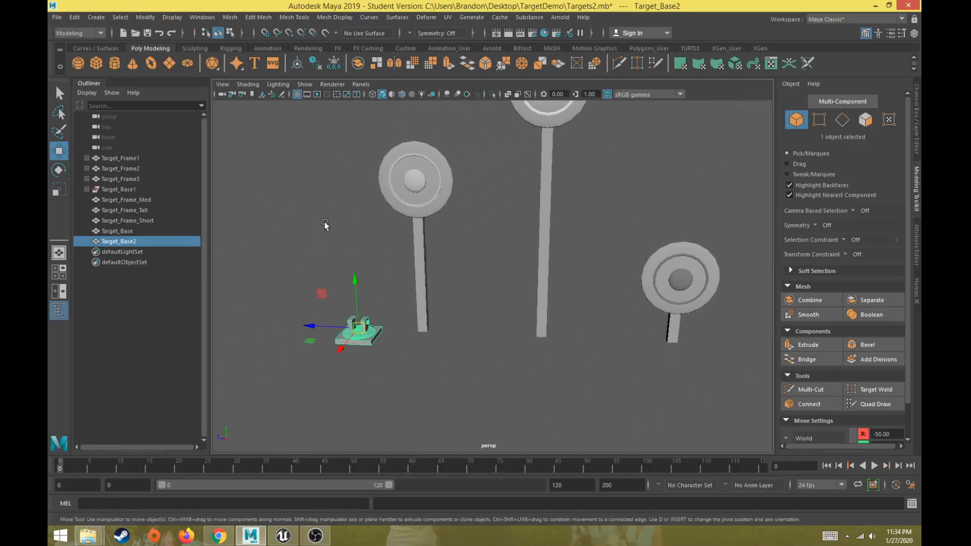
{"action": "left_click", "coordinate": [422, 238]}
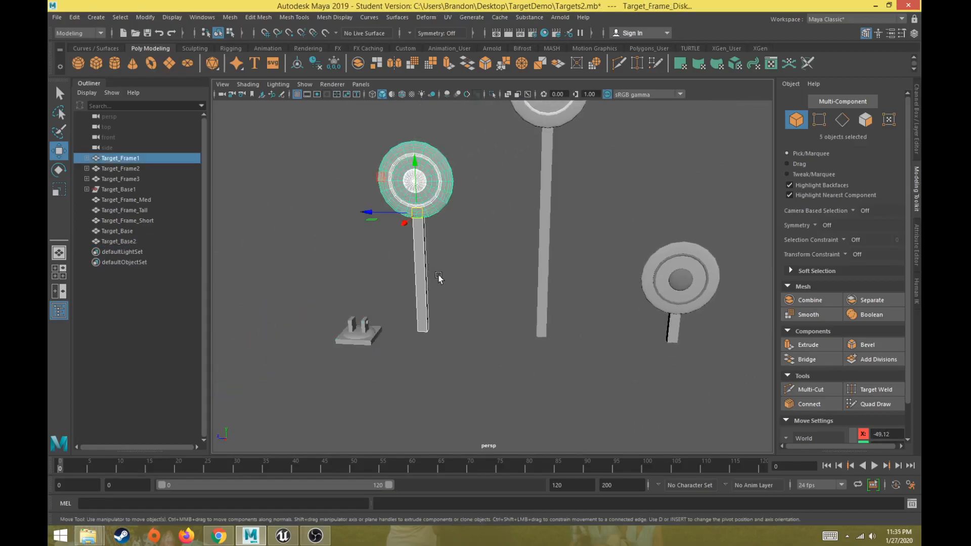
{"action": "left_click", "coordinate": [821, 303]}
Step: Combine the parts of the tall separate frame into one mesh, and those of the short frame into another
{"action": "scroll", "coordinate": [513, 224], "scroll_direction": "down", "scroll_amount": 2}
{"action": "middle_click_drag", "start_coordinate": [512, 224], "coordinate": [454, 284], "text": "alt"}
{"action": "left_click_drag", "start_coordinate": [430, 150], "coordinate": [500, 326]}
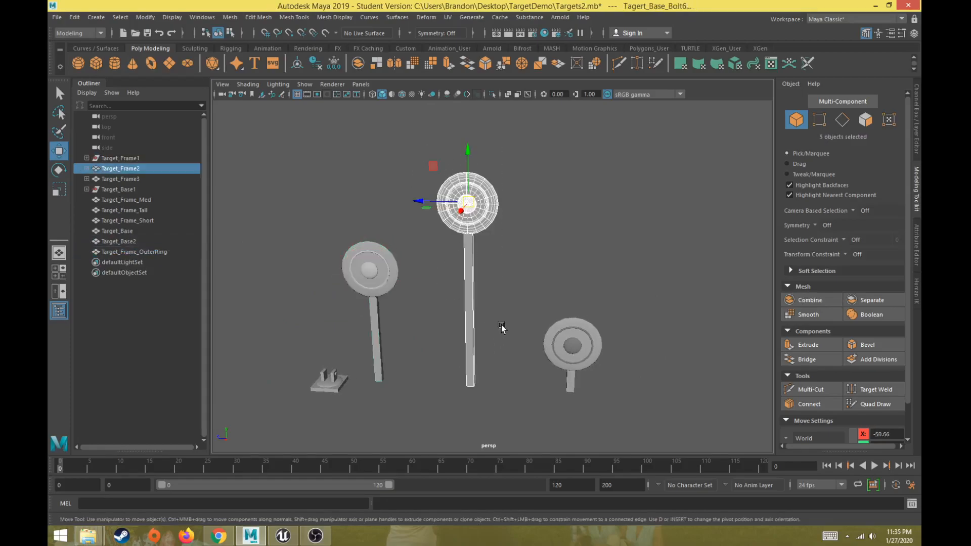
{"action": "left_click", "coordinate": [809, 300]}
{"action": "left_click_drag", "start_coordinate": [532, 287], "coordinate": [610, 406]}
{"action": "left_click", "coordinate": [804, 301]}
Step: Check that the separate base and each of the three separate frames select as single meshes
{"action": "middle_click_drag", "start_coordinate": [455, 347], "coordinate": [491, 303], "text": "alt"}
{"action": "left_click", "coordinate": [373, 326]}
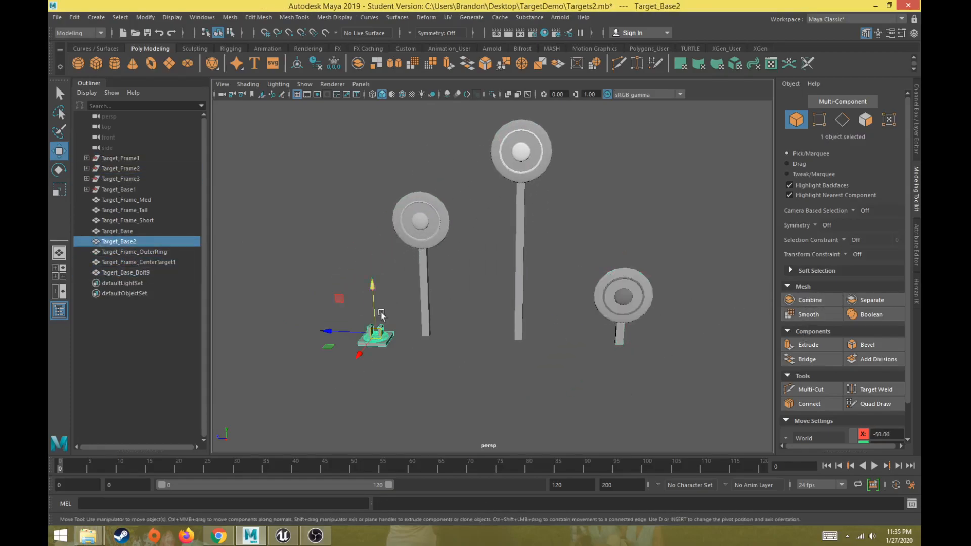
{"action": "left_click", "coordinate": [430, 236]}
{"action": "left_click", "coordinate": [530, 161]}
{"action": "left_click", "coordinate": [622, 286]}
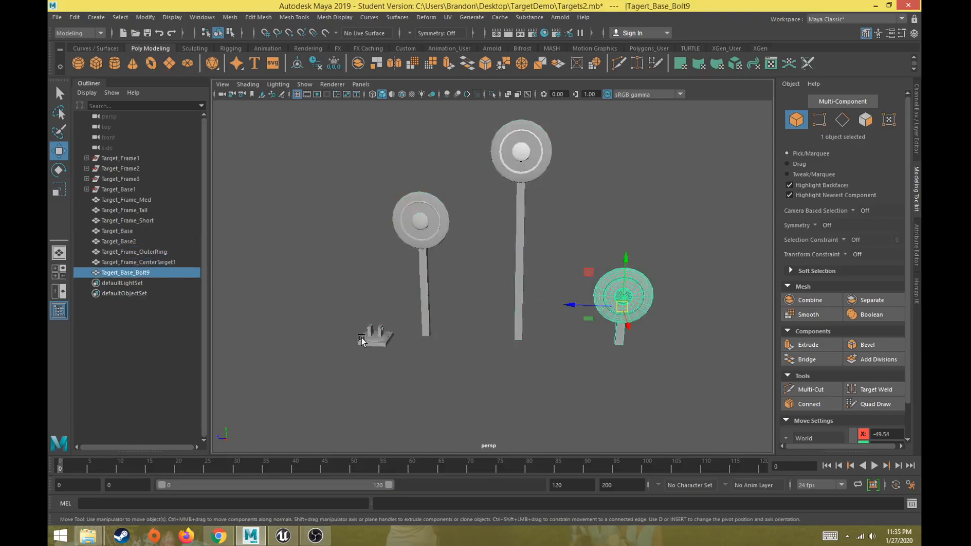
{"action": "left_click", "coordinate": [365, 335]}
{"action": "left_click", "coordinate": [397, 226]}
{"action": "left_click", "coordinate": [539, 152]}
{"action": "left_click", "coordinate": [613, 284]}
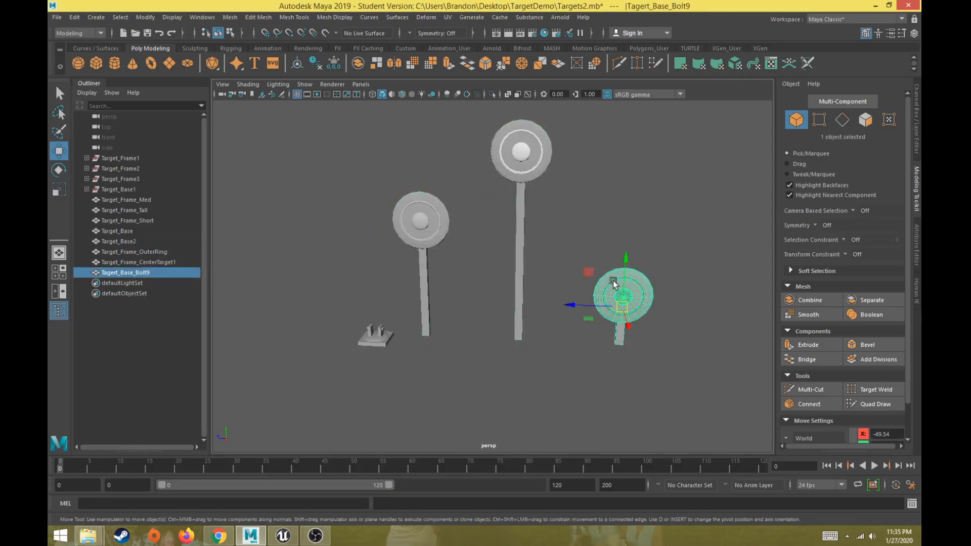
{"action": "left_click", "coordinate": [376, 343]}
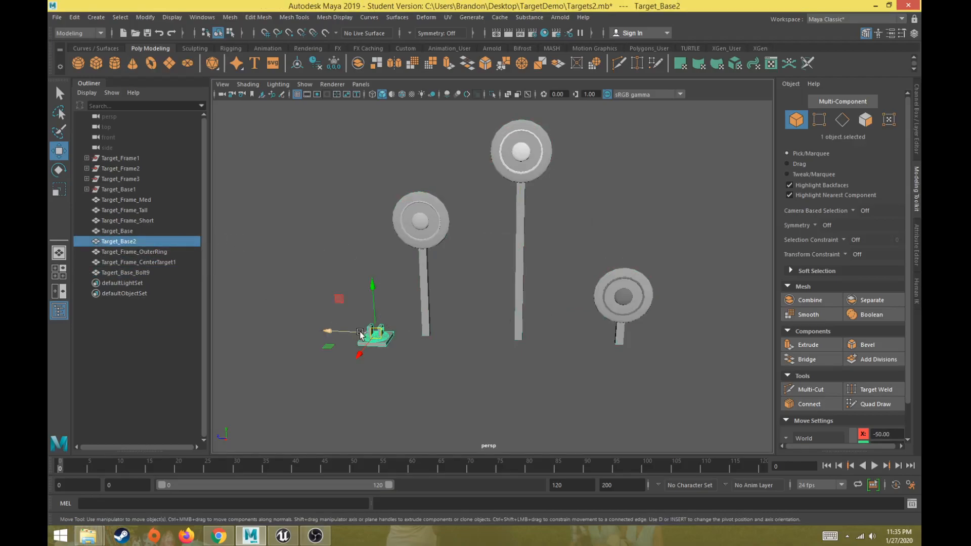
{"action": "scroll", "coordinate": [328, 335], "scroll_direction": "up", "scroll_amount": 2}
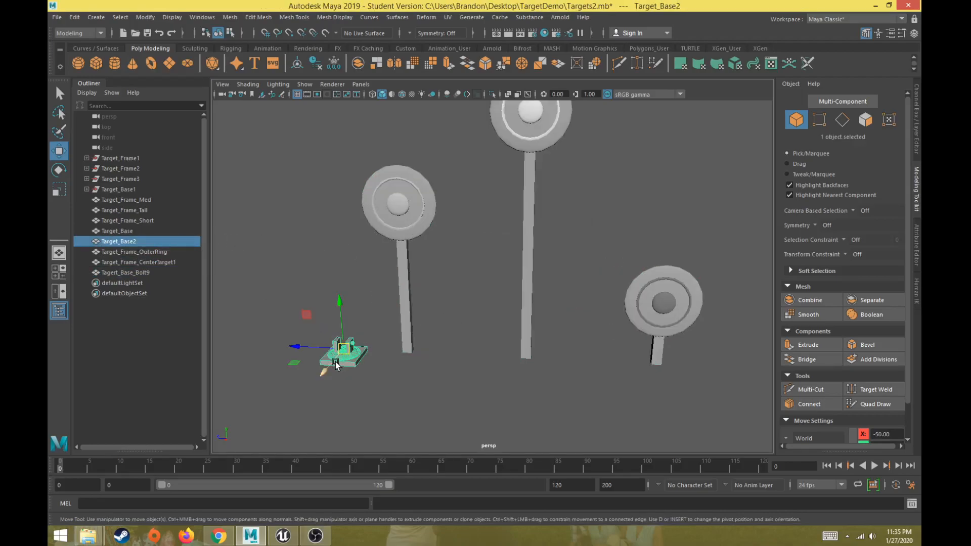
Step: Delete the construction history of the combined base mesh, Target_Base2
{"action": "left_click", "coordinate": [85, 189]}
{"action": "left_click", "coordinate": [87, 189]}
{"action": "scroll", "coordinate": [339, 354], "scroll_direction": "down", "scroll_amount": 4}
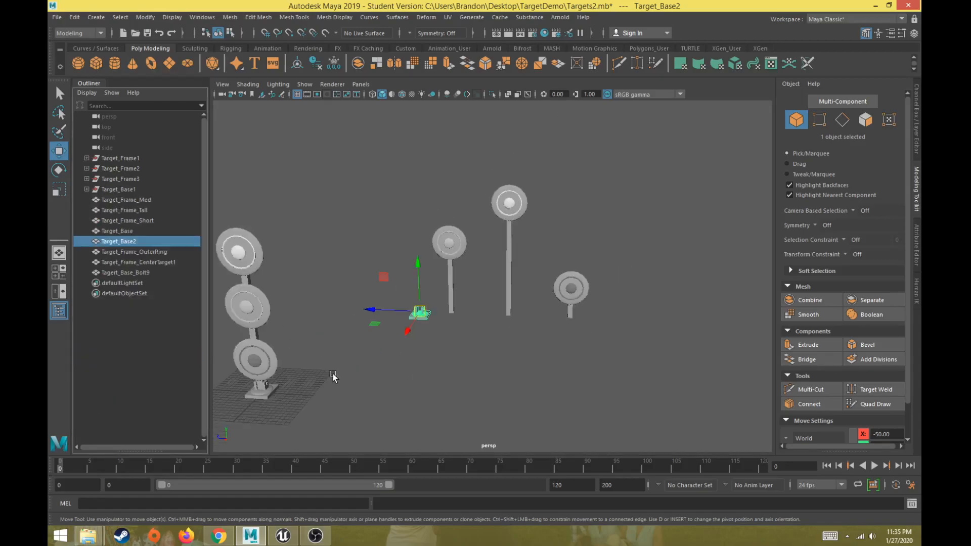
{"action": "scroll", "coordinate": [333, 378], "scroll_direction": "up", "scroll_amount": 3}
{"action": "left_click", "coordinate": [75, 16]}
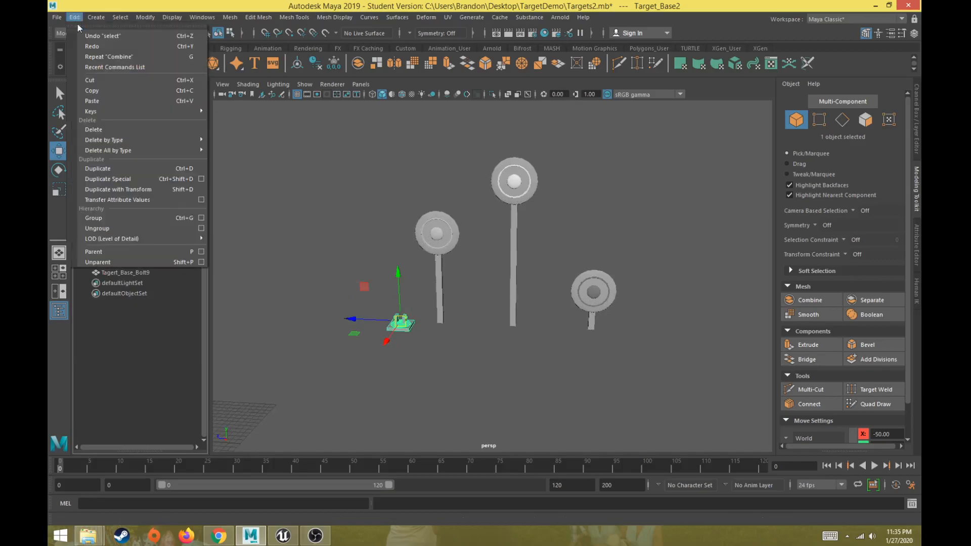
{"action": "mouse_move", "coordinate": [115, 142]}
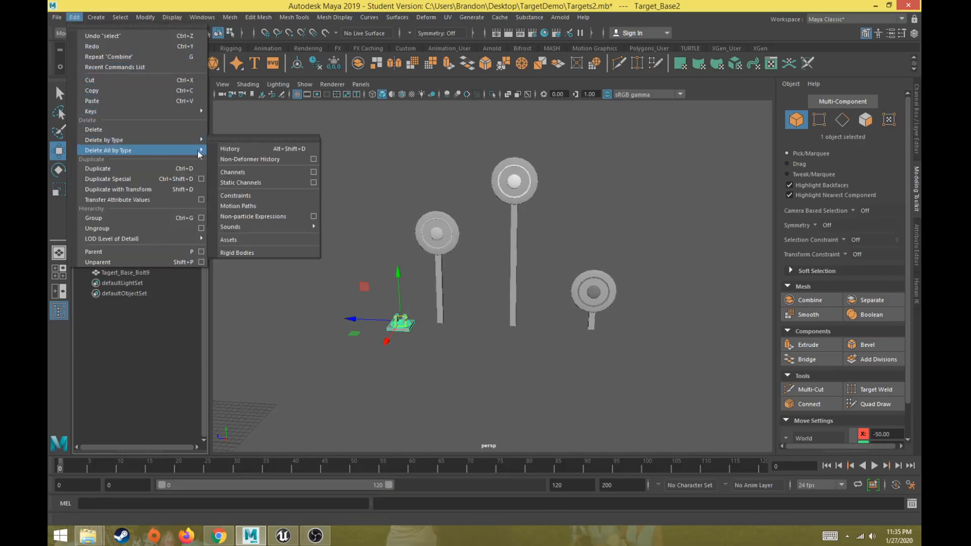
{"action": "left_click", "coordinate": [233, 148]}
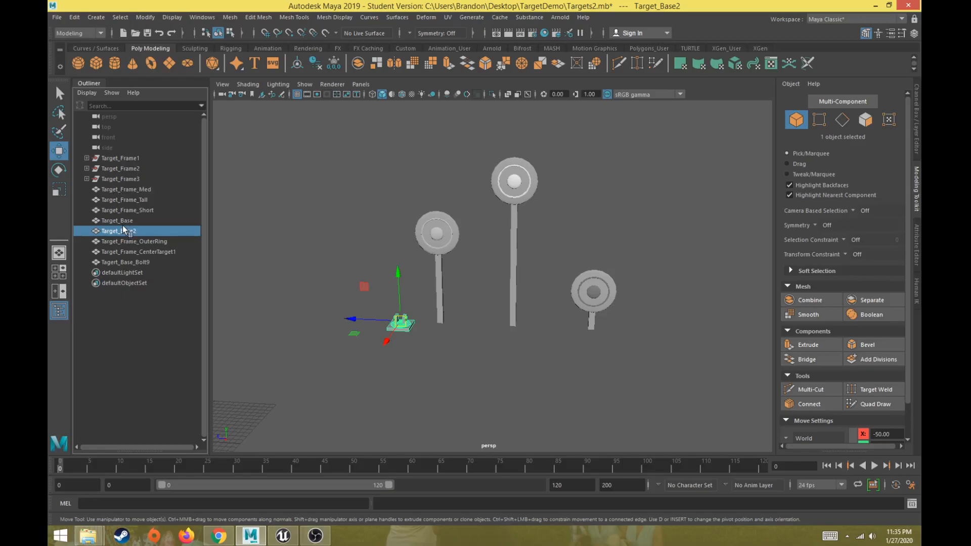
Step: Delete the construction history of the three combined frame meshes together
{"action": "left_click", "coordinate": [424, 243]}
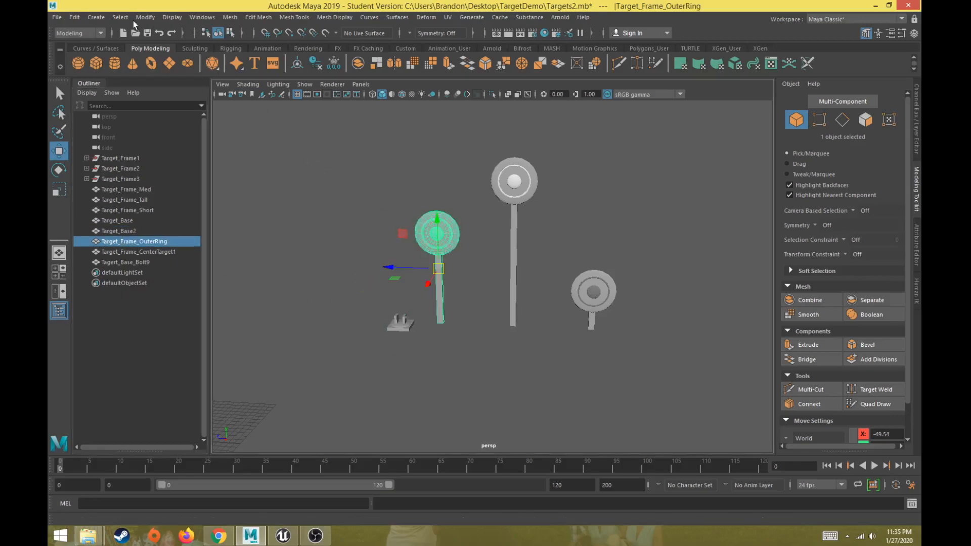
{"action": "left_click_drag", "start_coordinate": [408, 159], "coordinate": [738, 314]}
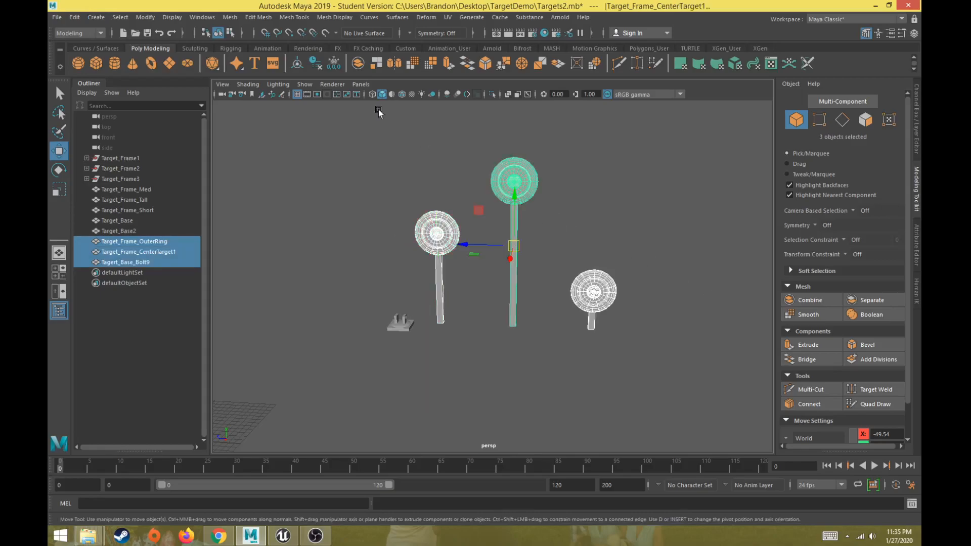
{"action": "left_click", "coordinate": [75, 17]}
{"action": "mouse_move", "coordinate": [119, 149]}
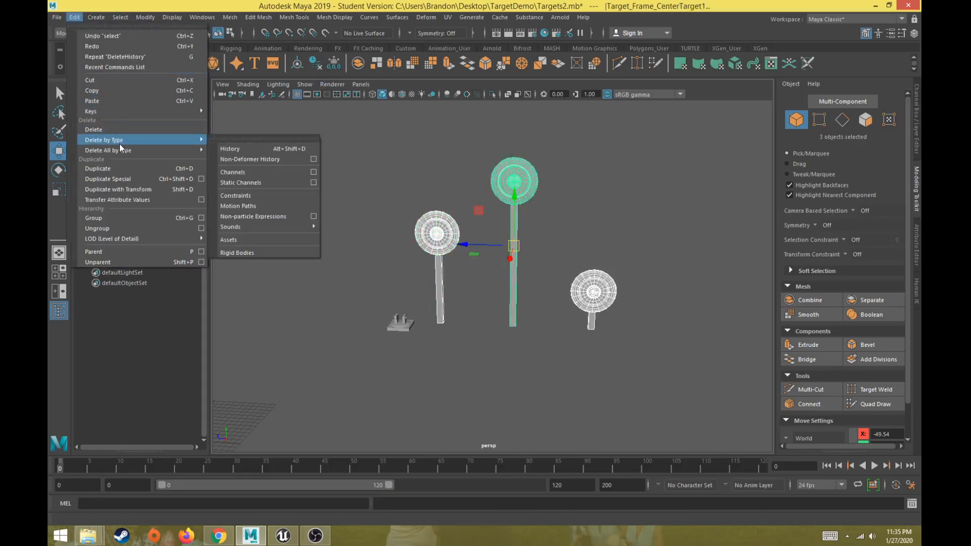
{"action": "left_click", "coordinate": [220, 146]}
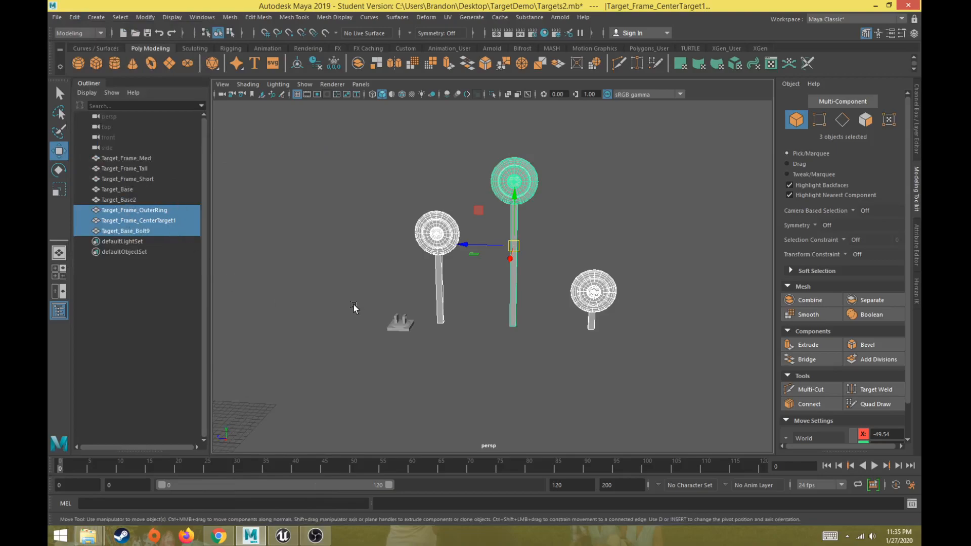
Step: Examine the assembled target and its base, Target_Base, from below and from the front
{"action": "scroll", "coordinate": [360, 288], "scroll_direction": "down", "scroll_amount": 3}
{"action": "scroll", "coordinate": [368, 289], "scroll_direction": "up", "scroll_amount": 3}
{"action": "scroll", "coordinate": [338, 299], "scroll_direction": "down", "scroll_amount": 2}
{"action": "scroll", "coordinate": [337, 298], "scroll_direction": "up", "scroll_amount": 5}
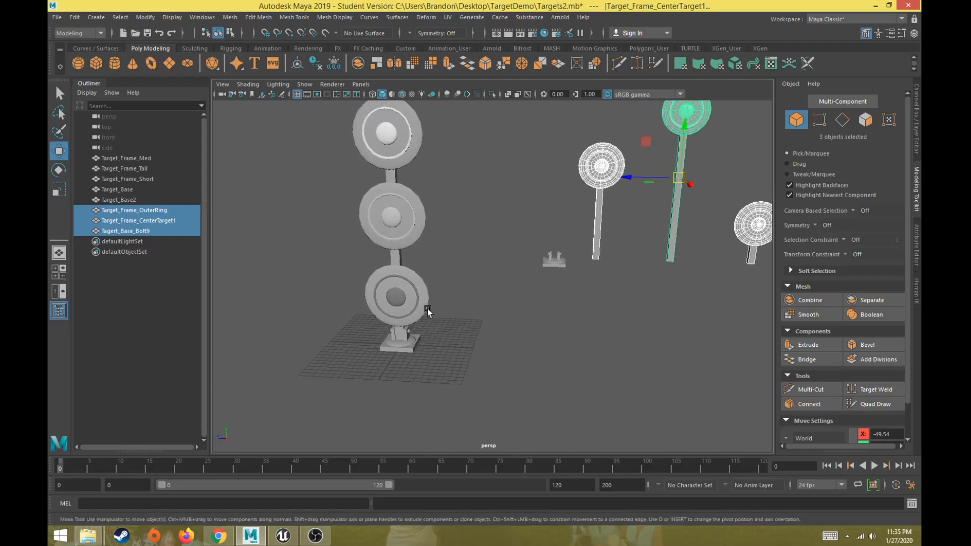
{"action": "left_click", "coordinate": [458, 374]}
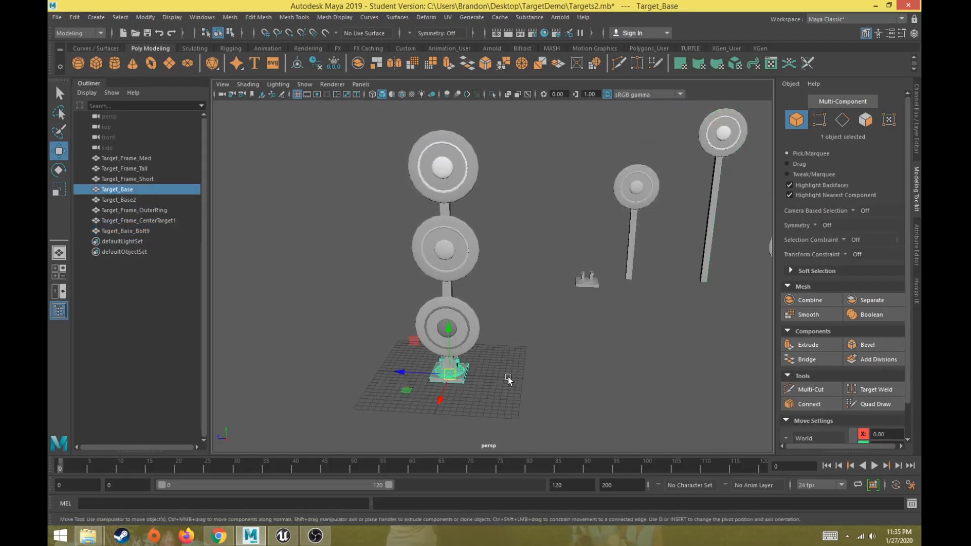
{"action": "mouse_move", "coordinate": [507, 378]}
{"action": "left_mouse_down", "text": "alt"}
{"action": "mouse_move", "coordinate": [502, 358]}
{"action": "mouse_move", "coordinate": [496, 362]}
{"action": "left_mouse_up", "text": "alt"}
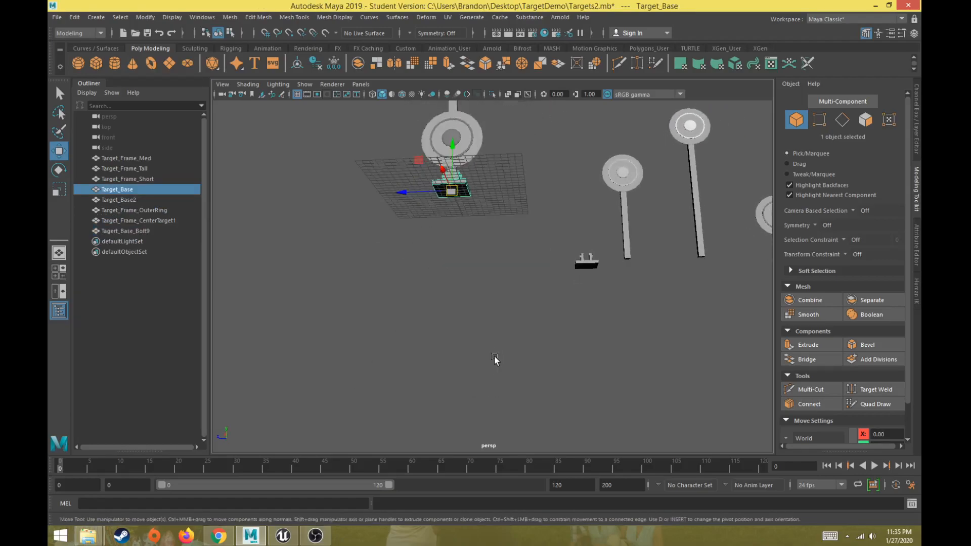
{"action": "key", "text": "f"}
{"action": "left_click_drag", "start_coordinate": [515, 320], "coordinate": [518, 336], "text": "alt"}
{"action": "scroll", "coordinate": [497, 253], "scroll_direction": "down", "scroll_amount": 10}
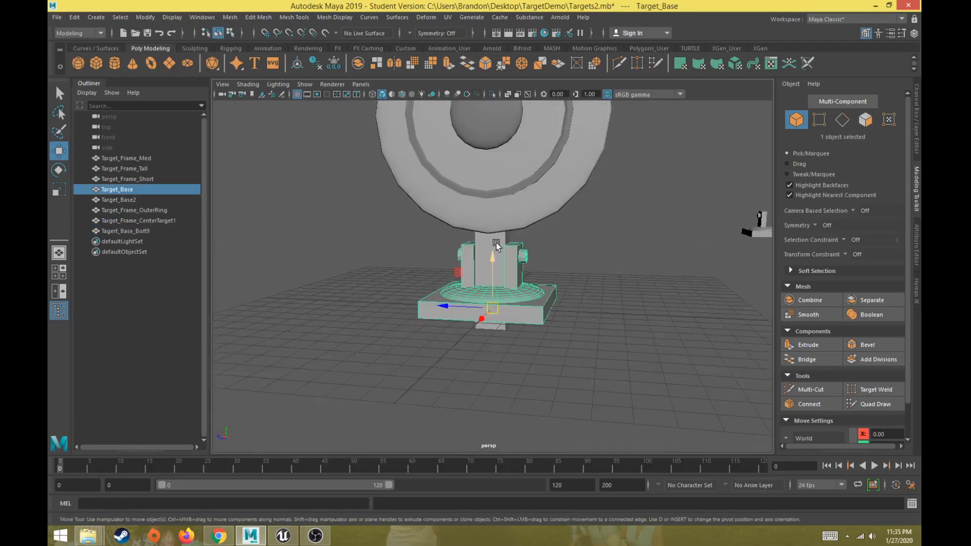
Step: Move the assembled target's three frames together along the Z axis, clear of their base
{"action": "scroll", "coordinate": [533, 177], "scroll_direction": "down", "scroll_amount": 4}
{"action": "left_click_drag", "start_coordinate": [545, 125], "coordinate": [496, 240]}
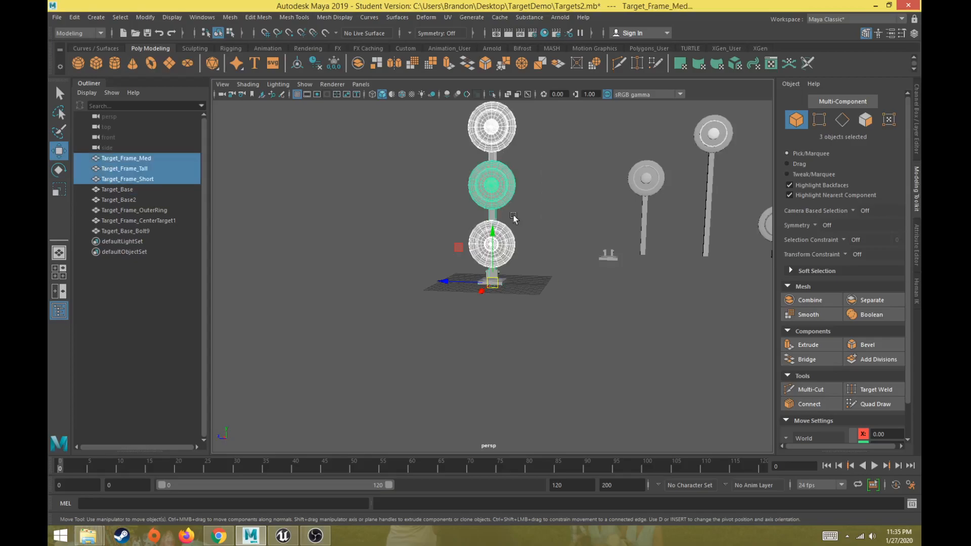
{"action": "left_click_drag", "start_coordinate": [452, 281], "coordinate": [324, 281]}
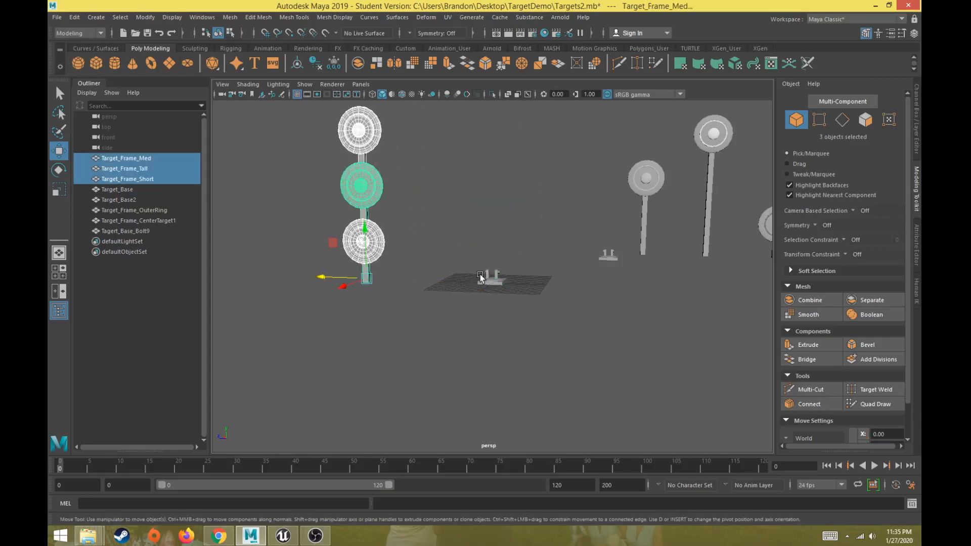
Step: Raise the pivot of Target_Base about 3.3 cm and snap it back to the center of the base's underside
{"action": "left_click", "coordinate": [496, 281]}
{"action": "left_click", "coordinate": [496, 281]}
{"action": "key", "text": "f"}
{"action": "left_click_drag", "start_coordinate": [483, 324], "coordinate": [450, 334], "text": "alt"}
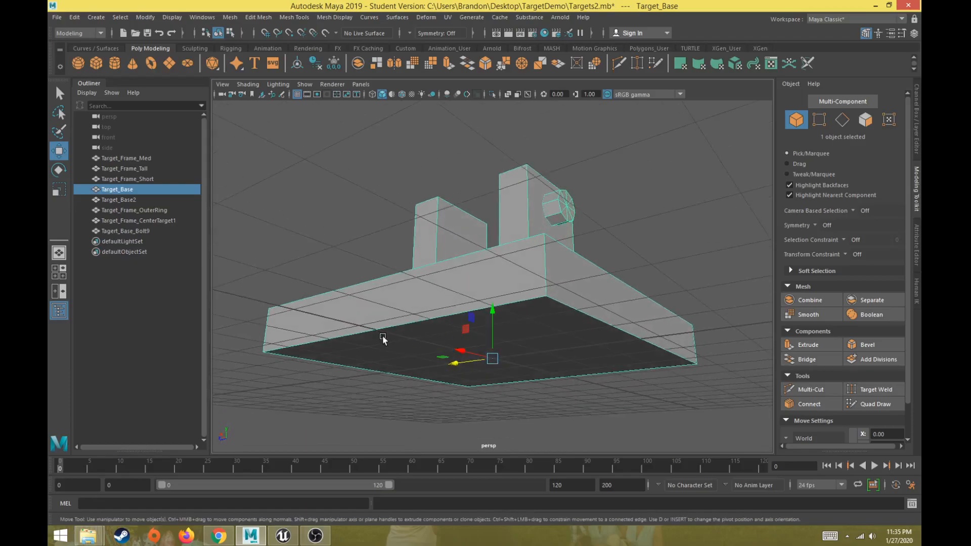
{"action": "key", "text": "d"}
{"action": "left_click_drag", "start_coordinate": [492, 313], "coordinate": [517, 203]}
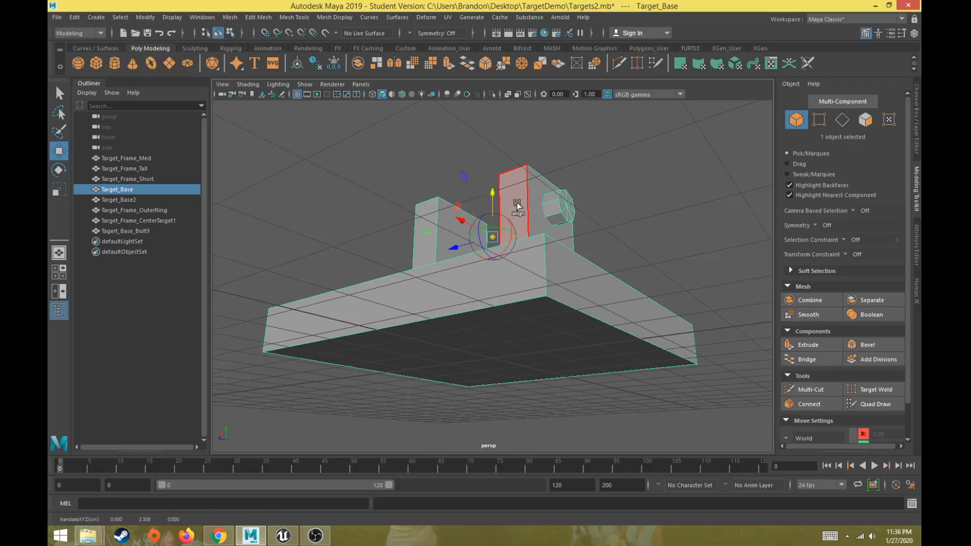
{"action": "left_click", "coordinate": [492, 194]}
{"action": "left_click_drag", "start_coordinate": [493, 242], "coordinate": [492, 411]}
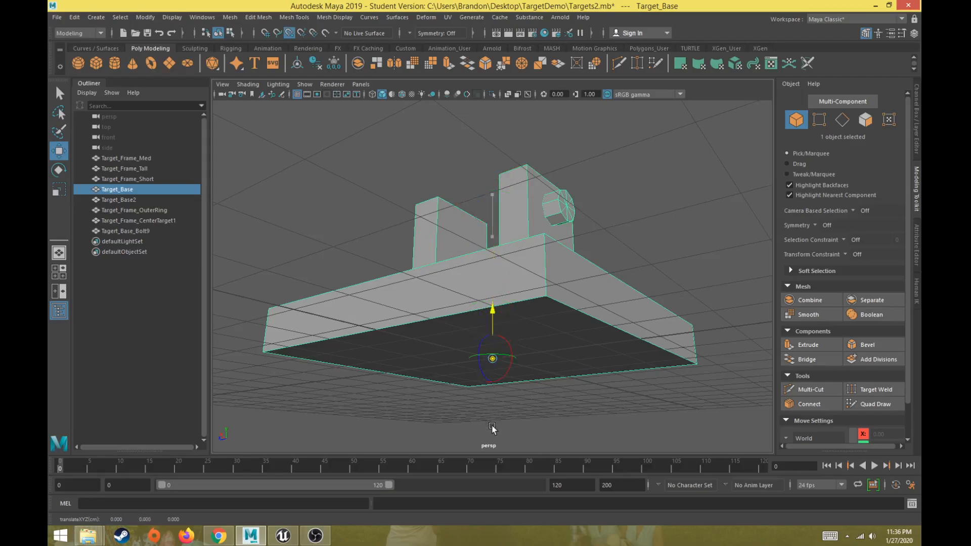
{"action": "key", "text": "d"}
Step: Move Target_Base off the grid center and snap it back to the world origin using grid snapping
{"action": "left_click_drag", "start_coordinate": [346, 299], "coordinate": [468, 352], "text": "alt"}
{"action": "scroll", "coordinate": [529, 334], "scroll_direction": "down", "scroll_amount": 2}
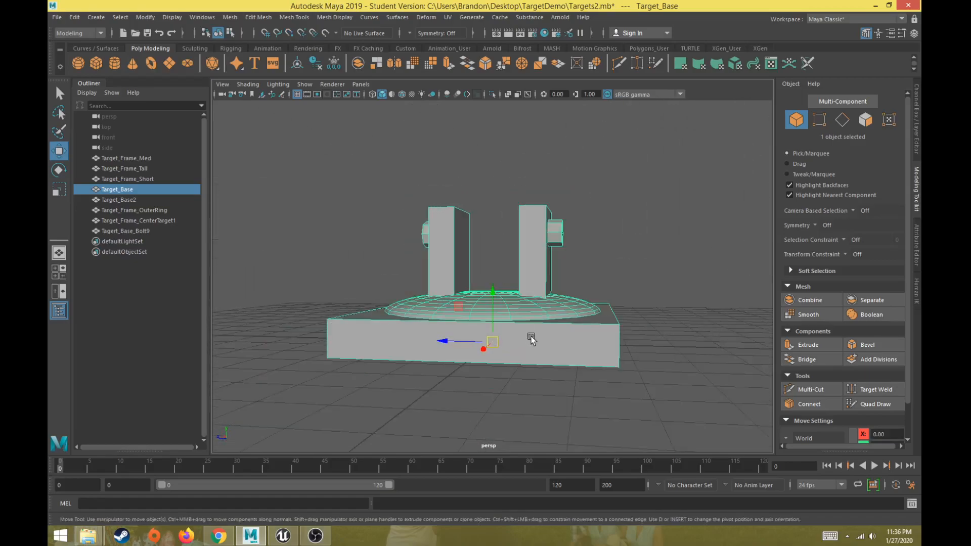
{"action": "middle_click_drag", "start_coordinate": [529, 336], "coordinate": [519, 320], "text": "alt"}
{"action": "left_click_drag", "start_coordinate": [479, 325], "coordinate": [446, 358]}
{"action": "key", "text": "x"}
{"action": "left_click_drag", "start_coordinate": [619, 197], "coordinate": [446, 340]}
{"action": "scroll", "coordinate": [460, 349], "scroll_direction": "down", "scroll_amount": 5}
{"action": "scroll", "coordinate": [465, 319], "scroll_direction": "up", "scroll_amount": 3}
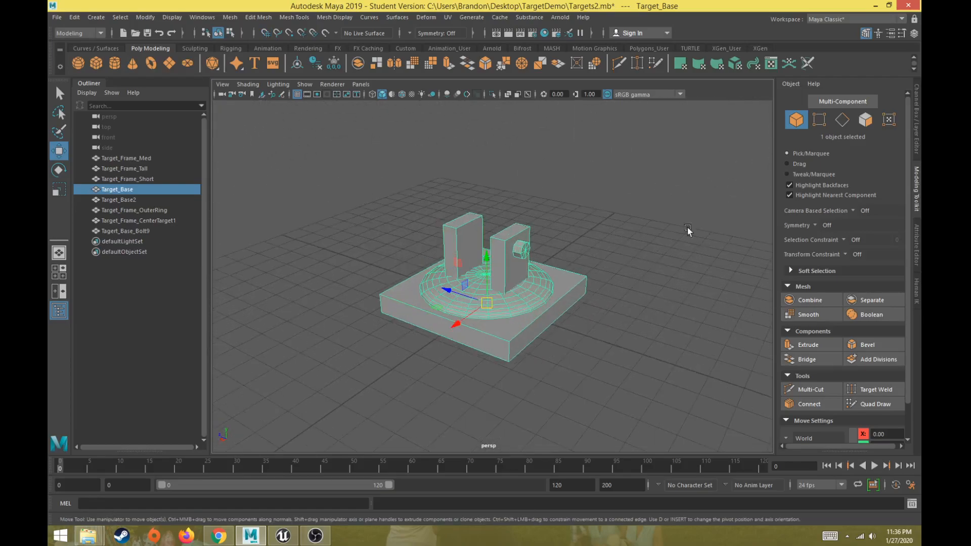
Step: Display the channel values of Target_Base and freeze its transformations
{"action": "left_click", "coordinate": [913, 127]}
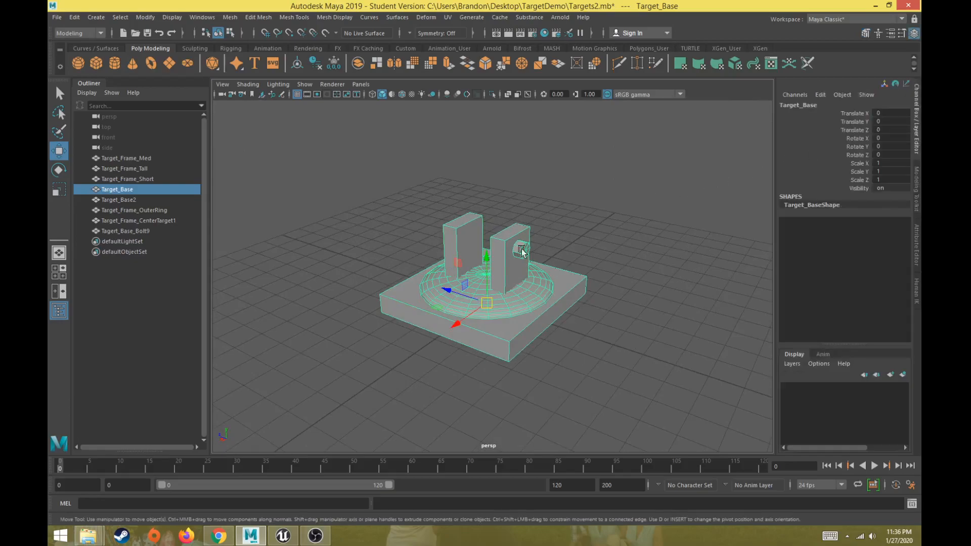
{"action": "left_click_drag", "start_coordinate": [481, 305], "coordinate": [541, 209]}
{"action": "key", "text": "ctrl+z"}
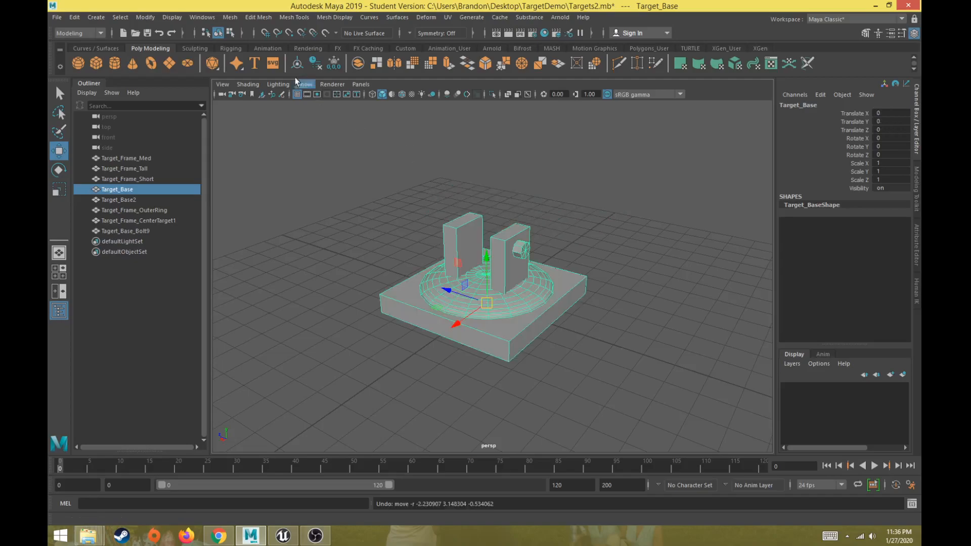
{"action": "left_click", "coordinate": [146, 17]}
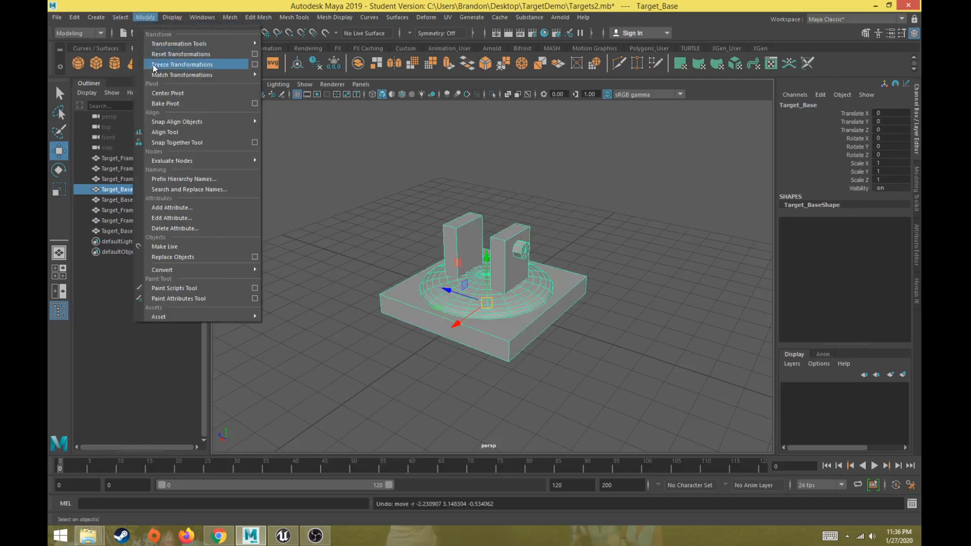
{"action": "left_click", "coordinate": [154, 65]}
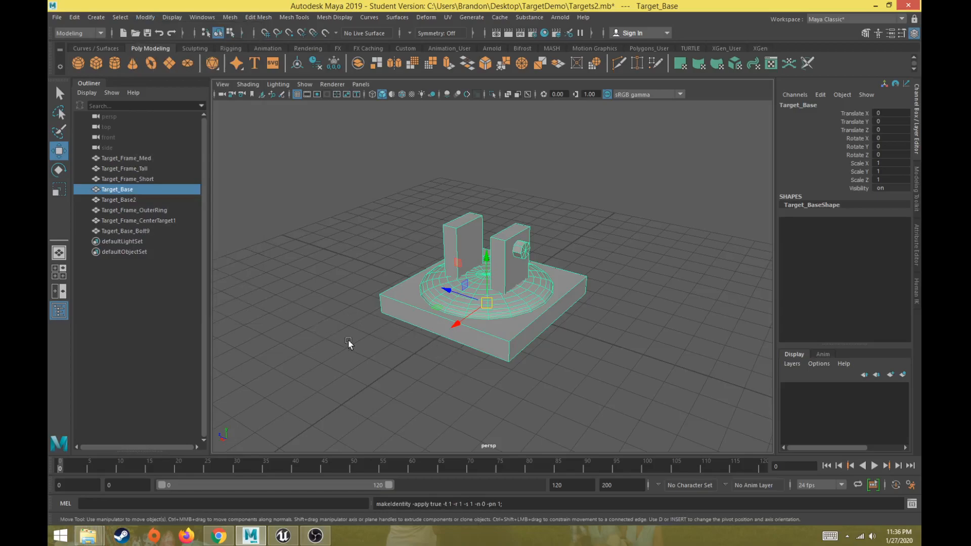
Step: Select the three frames standing away from their base and set their Translate Z to 0
{"action": "scroll", "coordinate": [348, 340], "scroll_direction": "down", "scroll_amount": 10}
{"action": "left_click_drag", "start_coordinate": [348, 246], "coordinate": [356, 169], "text": "alt"}
{"action": "left_click_drag", "start_coordinate": [358, 127], "coordinate": [408, 252]}
{"action": "double_click", "coordinate": [886, 126]}
{"action": "type", "text": "0"}
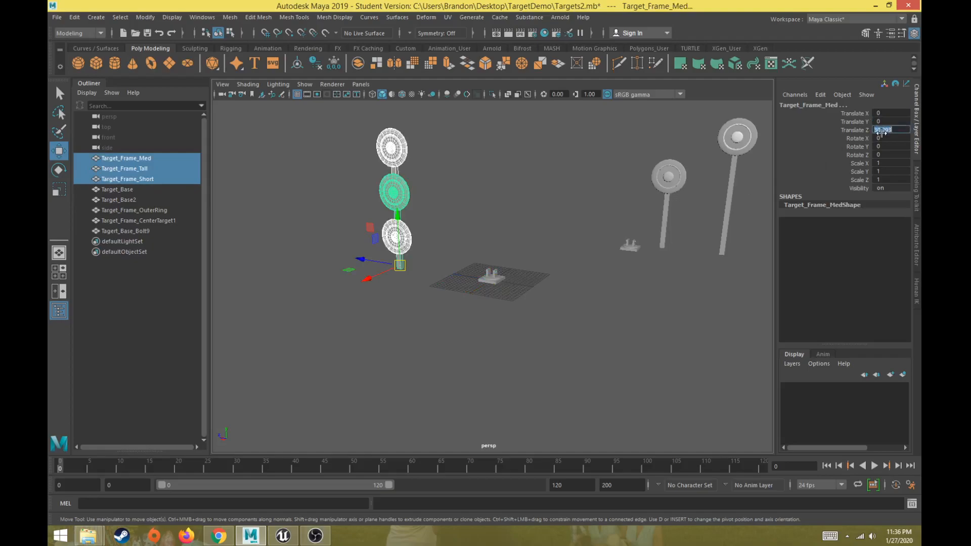
{"action": "key", "text": "Return"}
Step: Check the transform values of Target_Base and of the individual frames stacked on it
{"action": "scroll", "coordinate": [486, 291], "scroll_direction": "up", "scroll_amount": 4}
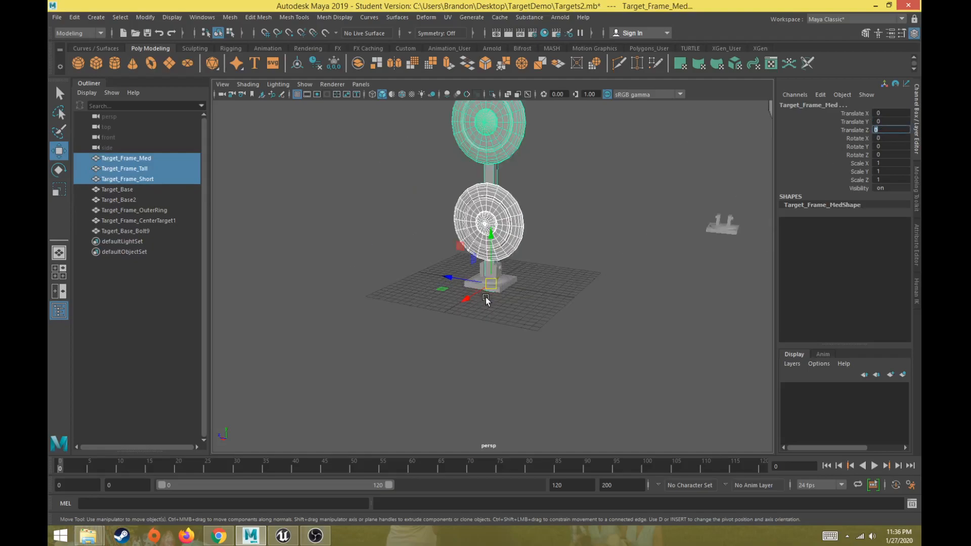
{"action": "left_click", "coordinate": [528, 279]}
{"action": "left_click", "coordinate": [508, 282]}
{"action": "scroll", "coordinate": [508, 283], "scroll_direction": "up", "scroll_amount": 4}
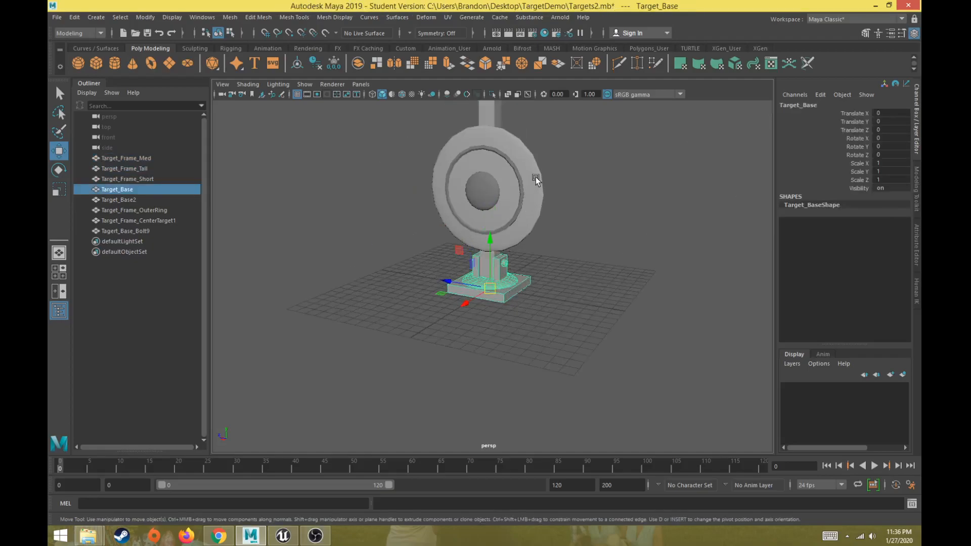
{"action": "left_click", "coordinate": [535, 177]}
{"action": "scroll", "coordinate": [587, 176], "scroll_direction": "down", "scroll_amount": 5}
{"action": "left_click", "coordinate": [469, 227]}
{"action": "left_click", "coordinate": [481, 172]}
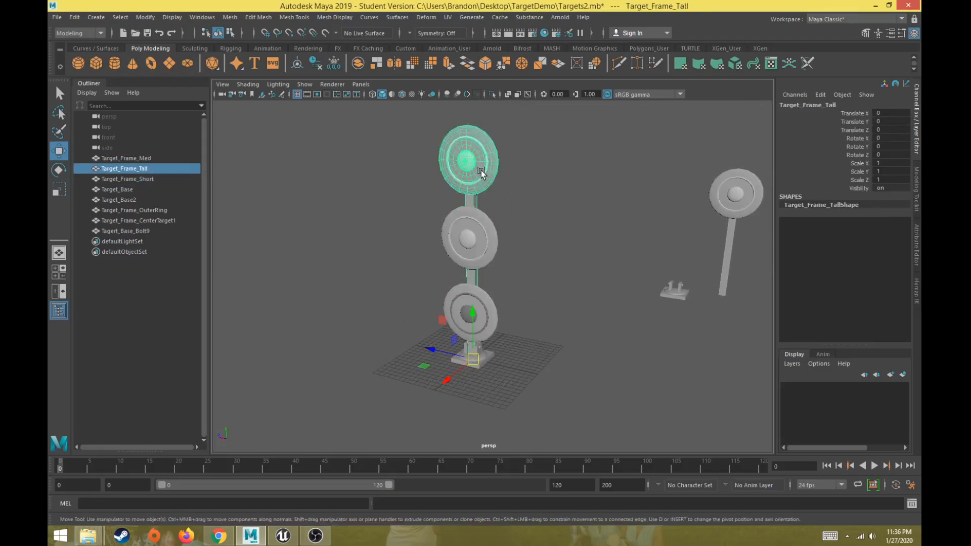
Step: Examine how the three stacked frames sit on Target_Base at the grid center
{"action": "left_click_drag", "start_coordinate": [515, 304], "coordinate": [495, 274], "text": "alt"}
{"action": "scroll", "coordinate": [495, 330], "scroll_direction": "up", "scroll_amount": 4}
{"action": "left_click", "coordinate": [480, 289]}
{"action": "scroll", "coordinate": [538, 274], "scroll_direction": "down", "scroll_amount": 3}
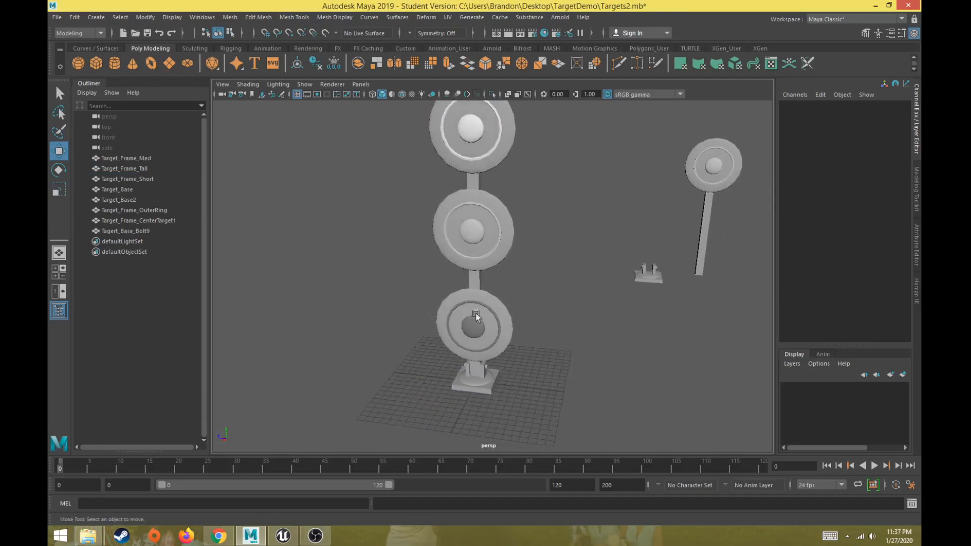
{"action": "left_click", "coordinate": [485, 384]}
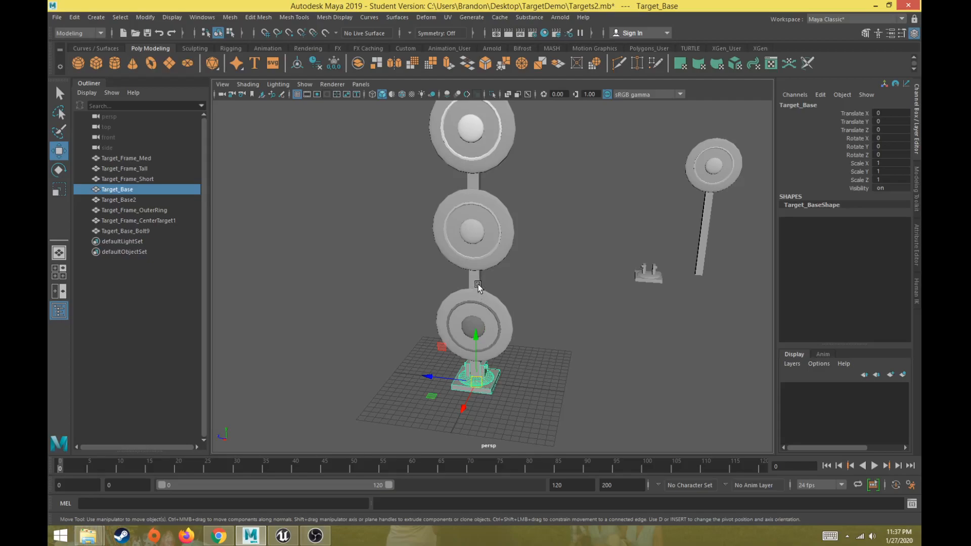
{"action": "left_click", "coordinate": [472, 129]}
{"action": "left_click", "coordinate": [544, 127]}
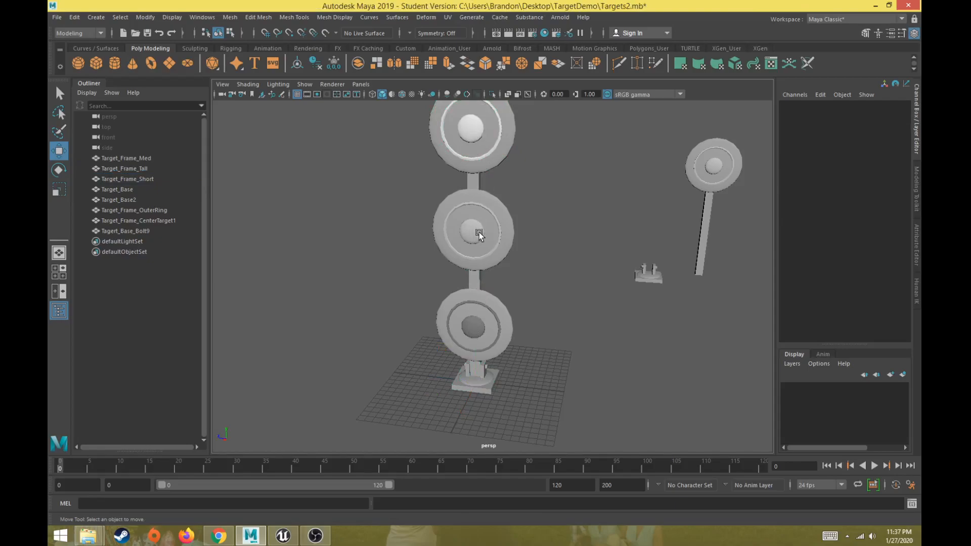
{"action": "left_click_drag", "start_coordinate": [483, 325], "coordinate": [516, 282], "text": "alt"}
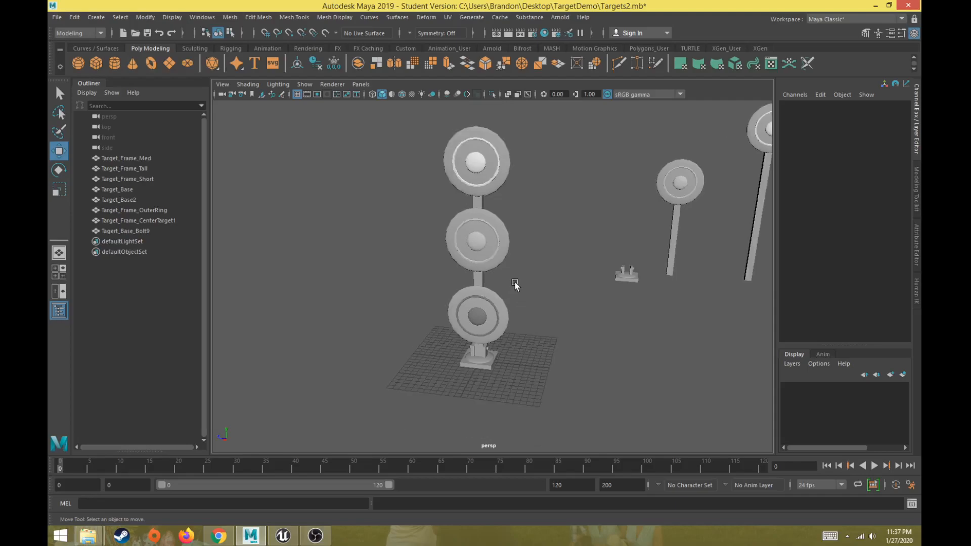
Step: Create a new Lambert material in the Hypershade and darken its grey color
{"action": "left_click", "coordinate": [544, 33]}
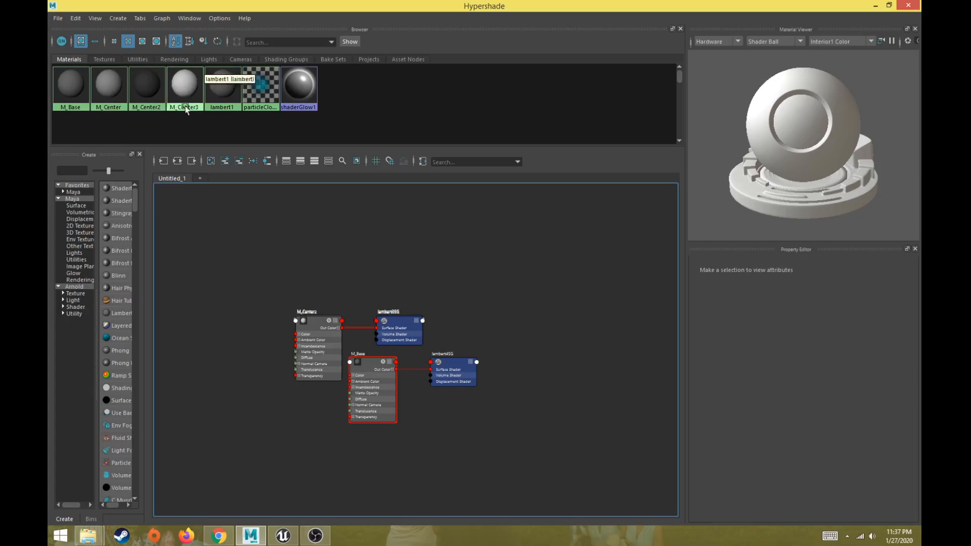
{"action": "left_click_drag", "start_coordinate": [147, 287], "coordinate": [232, 286]}
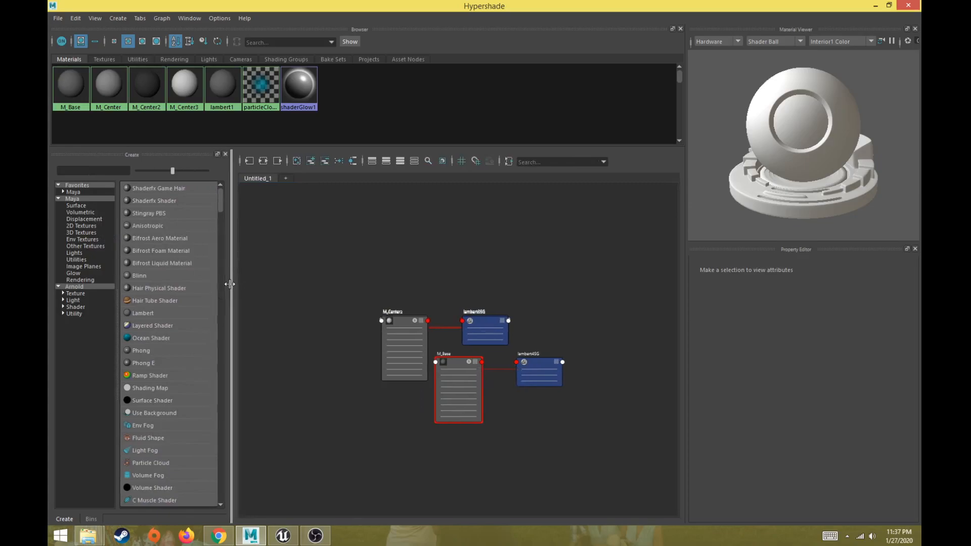
{"action": "left_click", "coordinate": [151, 313]}
{"action": "left_click", "coordinate": [258, 87]}
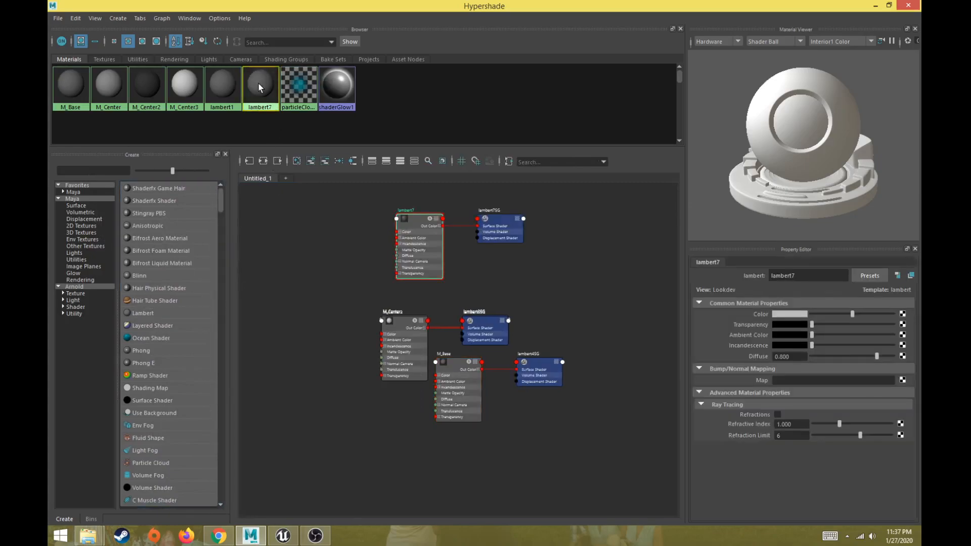
{"action": "left_click", "coordinate": [797, 315]}
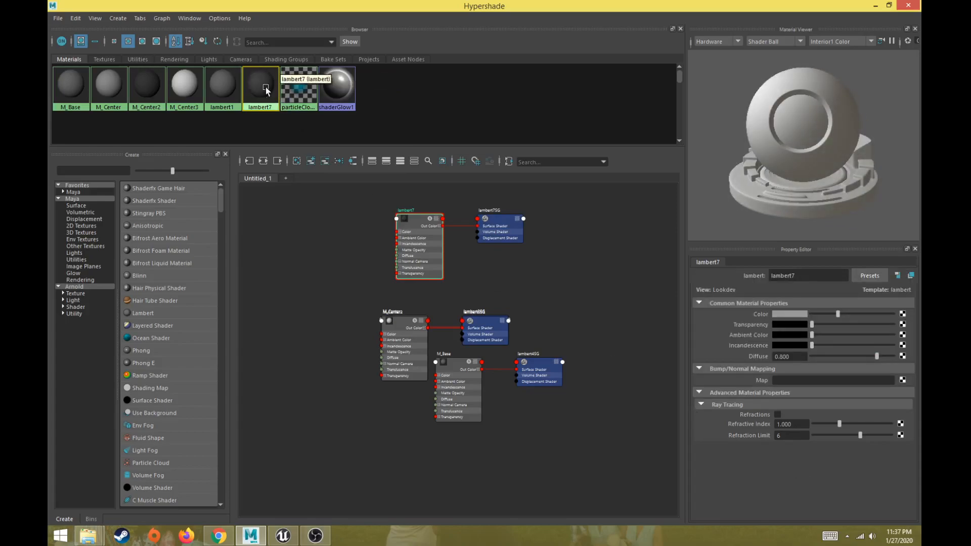
Step: Delete the newly created Lambert material
{"action": "left_click", "coordinate": [224, 87]}
{"action": "left_click", "coordinate": [254, 85]}
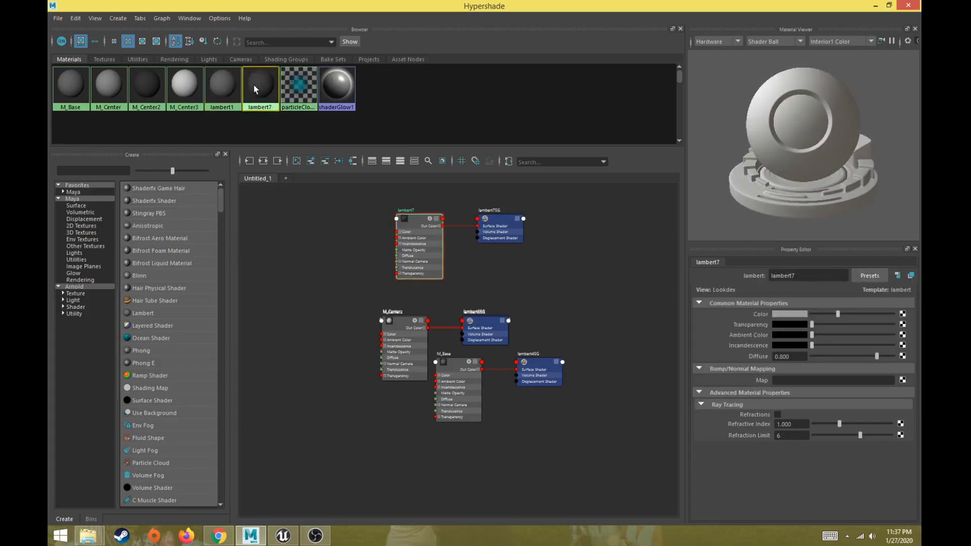
{"action": "key", "text": "Delete"}
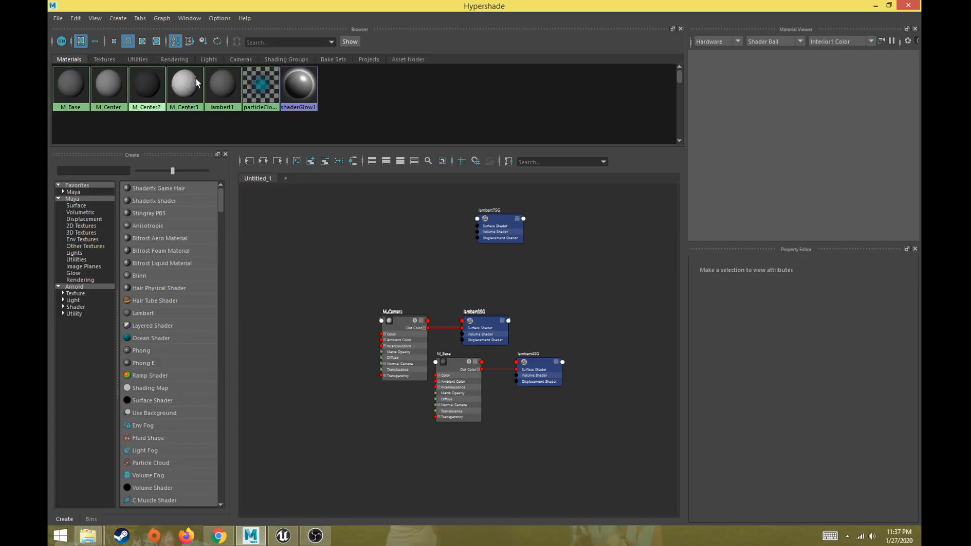
Step: Assign the M_Center2 material to the raised center faces of Target_Frame_Med
{"action": "left_click_drag", "start_coordinate": [311, 74], "coordinate": [336, 353]}
{"action": "left_click", "coordinate": [457, 245]}
{"action": "scroll", "coordinate": [458, 242], "scroll_direction": "up", "scroll_amount": 5}
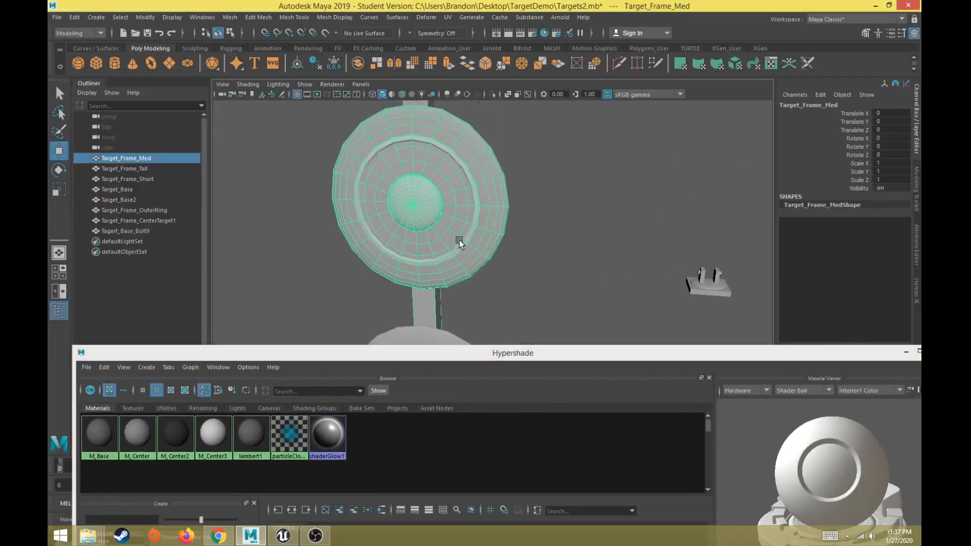
{"action": "right_click_drag", "start_coordinate": [439, 190], "coordinate": [439, 216]}
{"action": "left_click", "coordinate": [423, 198]}
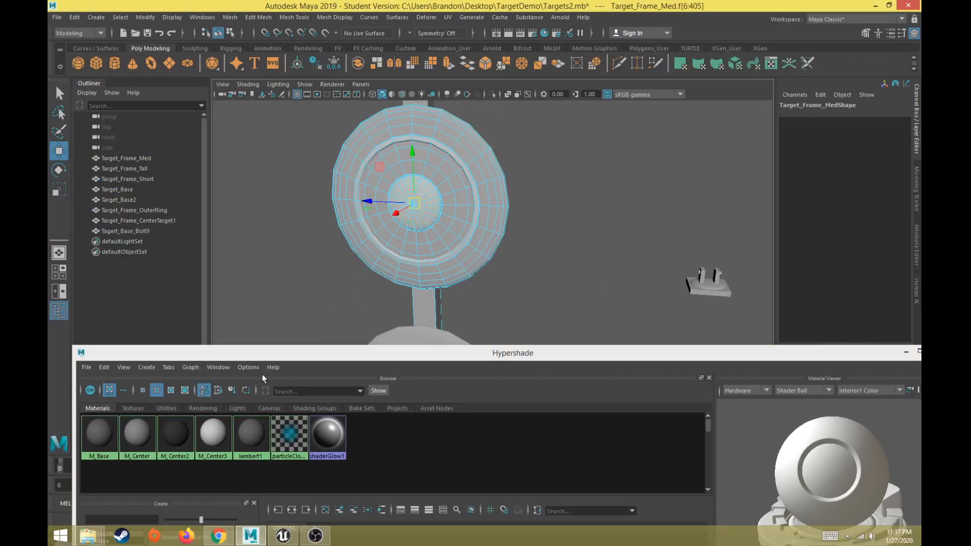
{"action": "right_click_drag", "start_coordinate": [175, 432], "coordinate": [190, 372]}
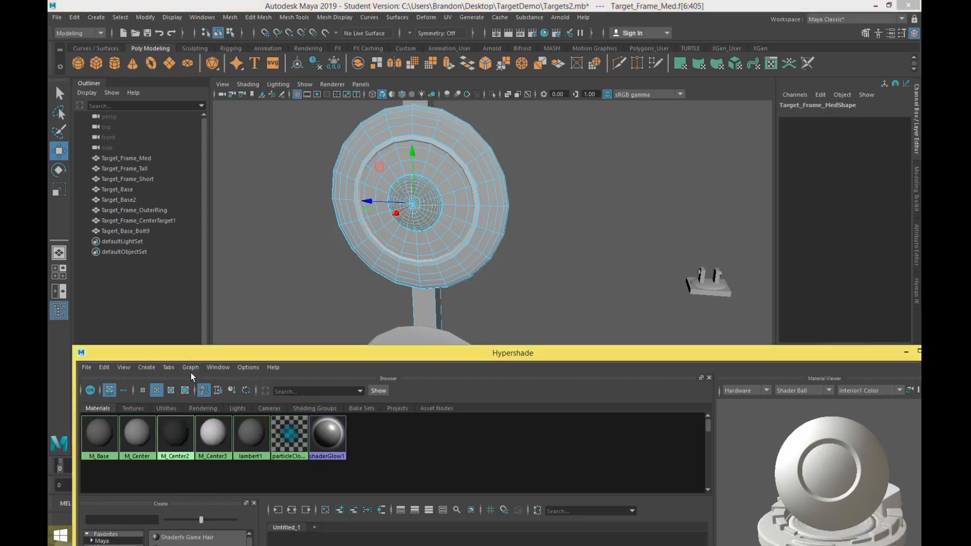
{"action": "left_click", "coordinate": [282, 265]}
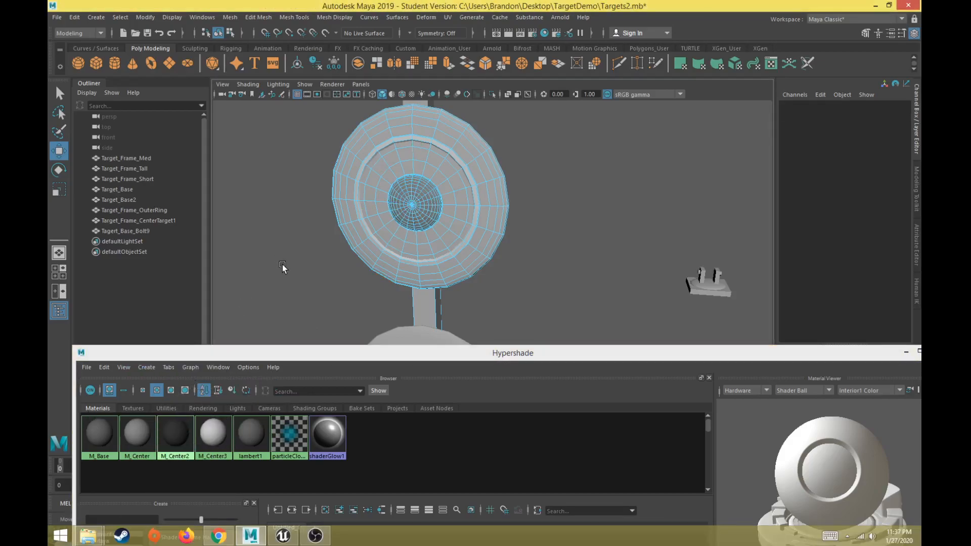
Step: Undo the M_Center2 assignment, put the Hypershade away and return Target_Frame_Med to object mode
{"action": "key", "text": "ctrl+z"}
{"action": "left_click_drag", "start_coordinate": [641, 354], "coordinate": [583, 263]}
{"action": "left_click", "coordinate": [875, 254]}
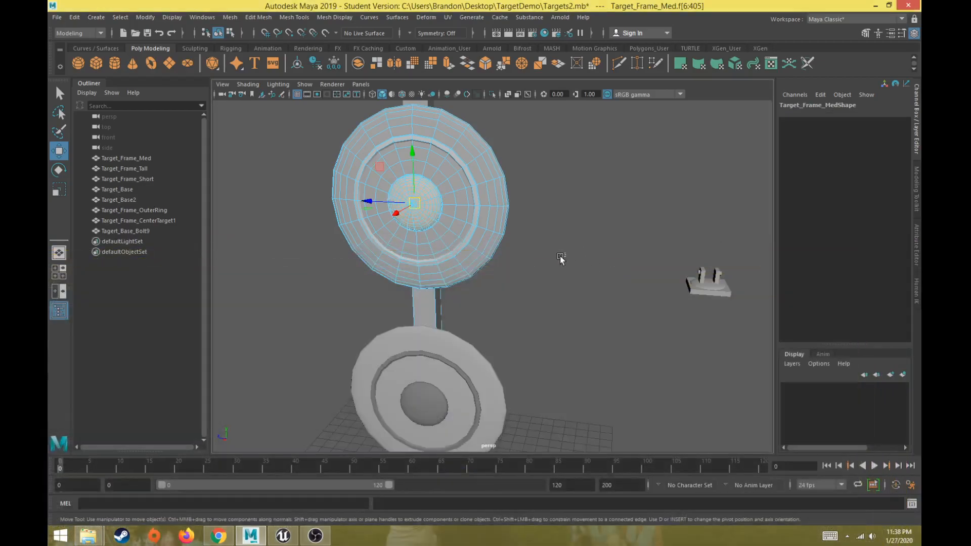
{"action": "scroll", "coordinate": [561, 258], "scroll_direction": "down", "scroll_amount": 5}
{"action": "right_click_drag", "start_coordinate": [473, 243], "coordinate": [523, 244]}
{"action": "left_click", "coordinate": [524, 244]}
{"action": "left_click_drag", "start_coordinate": [512, 321], "coordinate": [526, 349], "text": "alt"}
Step: Start an Export Selection of the Target_Base mesh and browse to the TargetDemo folder on the desktop
{"action": "left_click", "coordinate": [483, 380]}
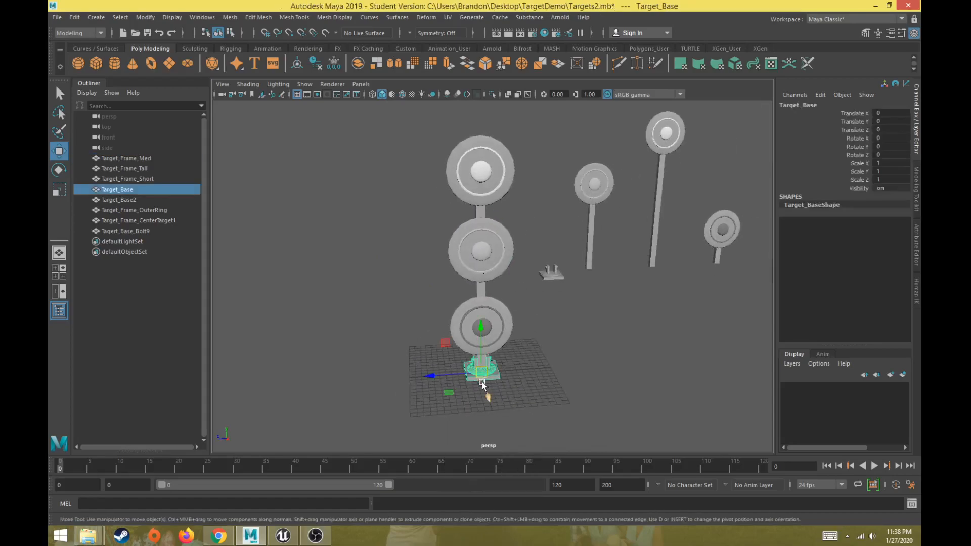
{"action": "scroll", "coordinate": [470, 381], "scroll_direction": "up", "scroll_amount": 2}
{"action": "middle_click_drag", "start_coordinate": [406, 367], "coordinate": [384, 336], "text": "alt"}
{"action": "left_click_drag", "start_coordinate": [377, 318], "coordinate": [348, 350], "text": "alt"}
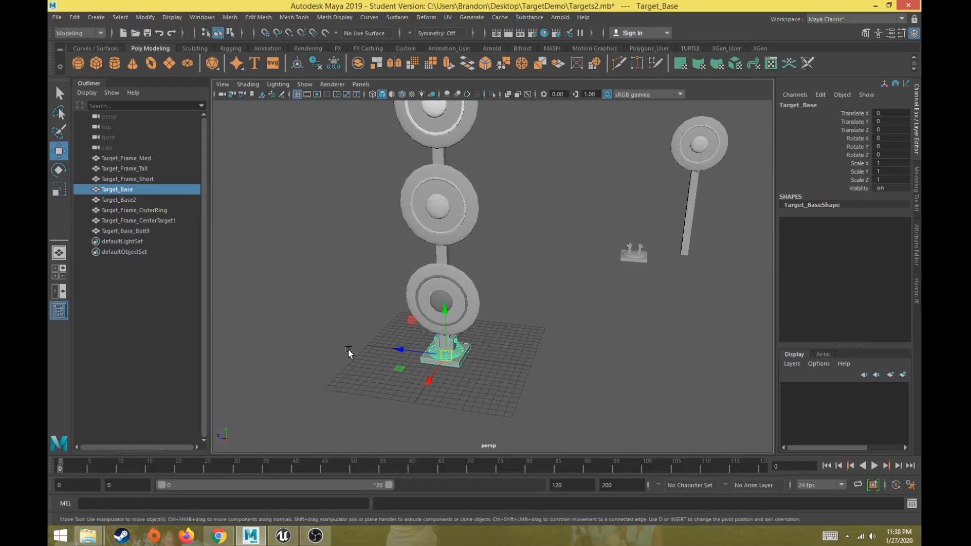
{"action": "scroll", "coordinate": [349, 356], "scroll_direction": "up", "scroll_amount": 3}
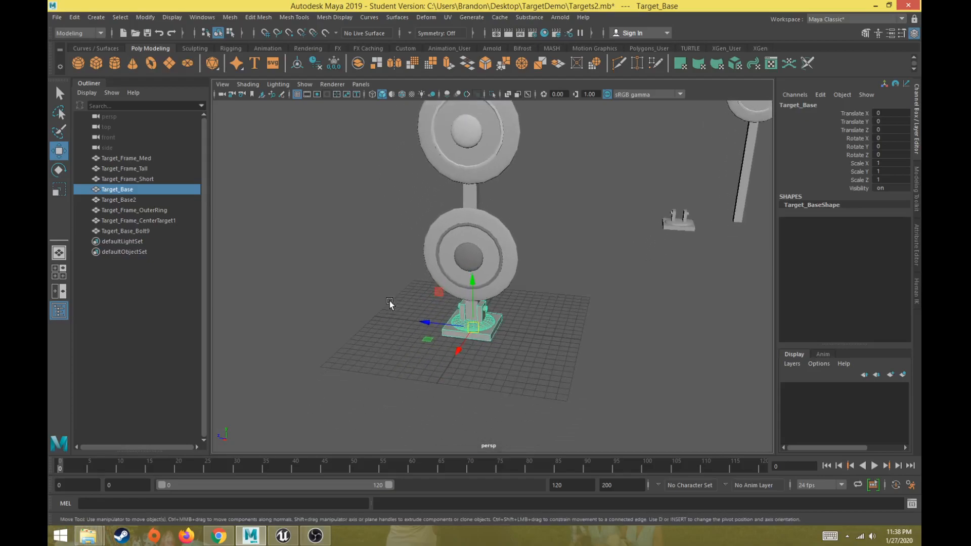
{"action": "left_click", "coordinate": [56, 17]}
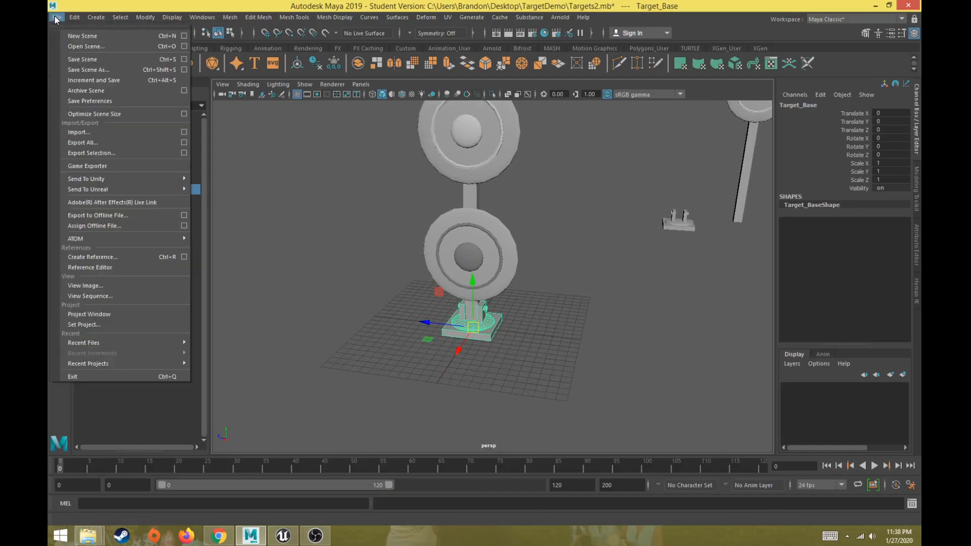
{"action": "left_click", "coordinate": [91, 153]}
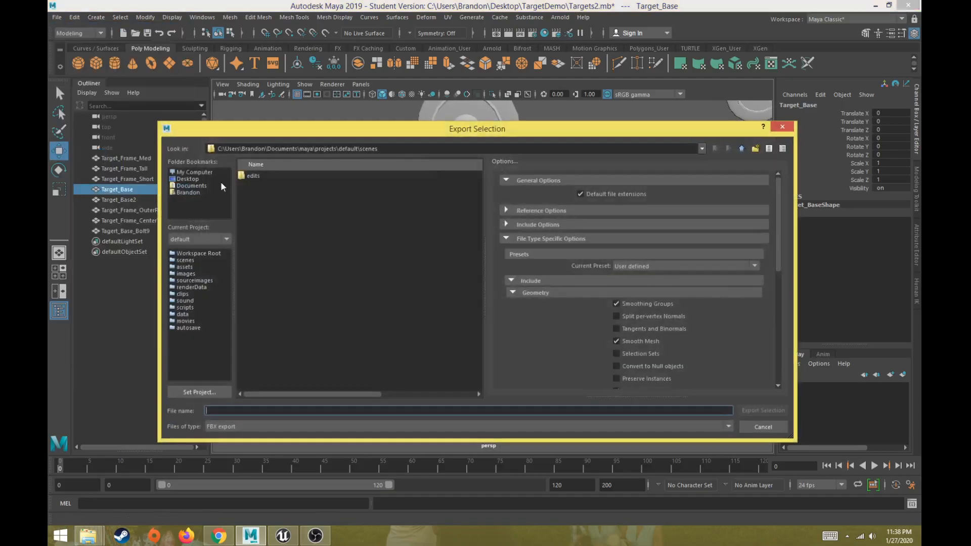
{"action": "left_click", "coordinate": [189, 178]}
{"action": "scroll", "coordinate": [295, 290], "scroll_direction": "down", "scroll_amount": 3}
{"action": "scroll", "coordinate": [301, 295], "scroll_direction": "down", "scroll_amount": 2}
{"action": "double_click", "coordinate": [271, 326]}
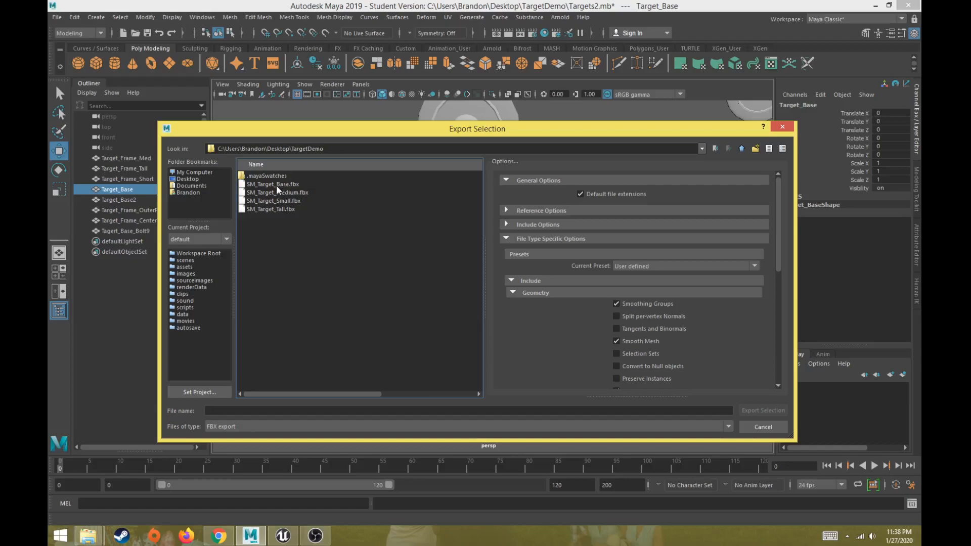
Step: Choose SM_Target_Base.fbx as the export name, check the FBX export type and geometry options, and cancel the export
{"action": "left_click", "coordinate": [277, 185]}
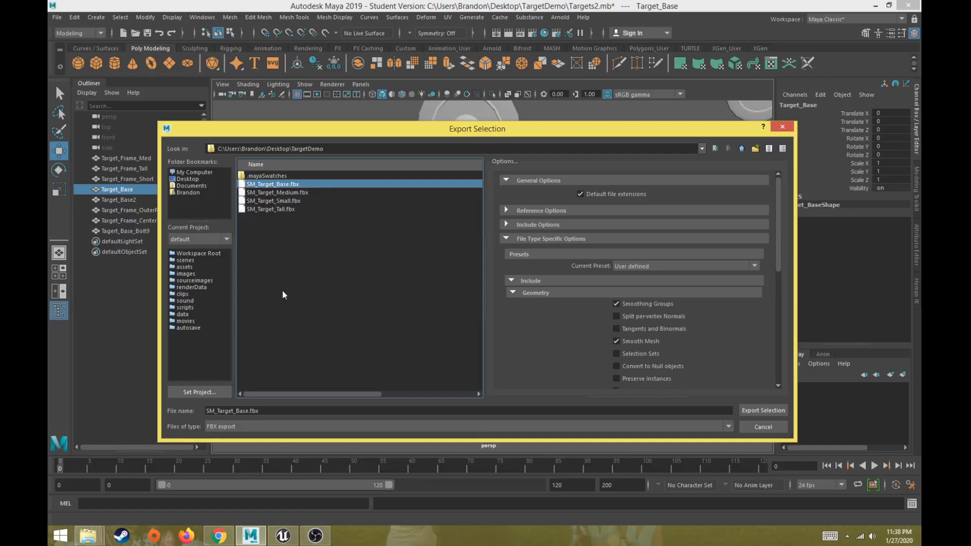
{"action": "left_click", "coordinate": [245, 427]}
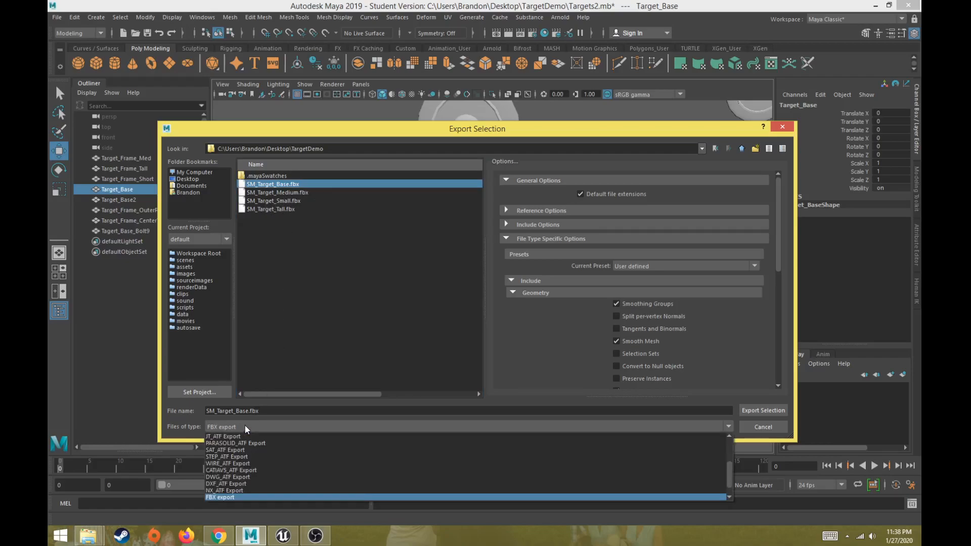
{"action": "left_click", "coordinate": [245, 425]}
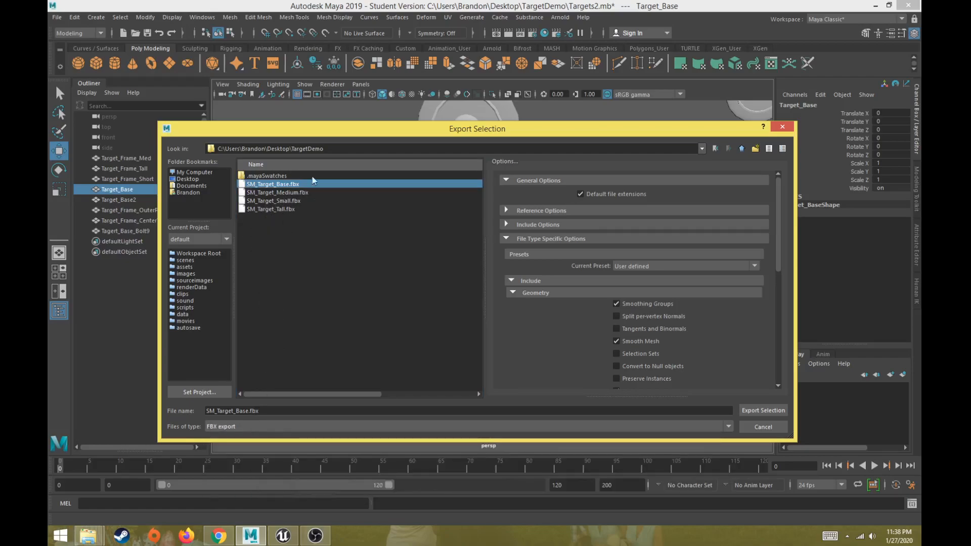
{"action": "left_click", "coordinate": [526, 292]}
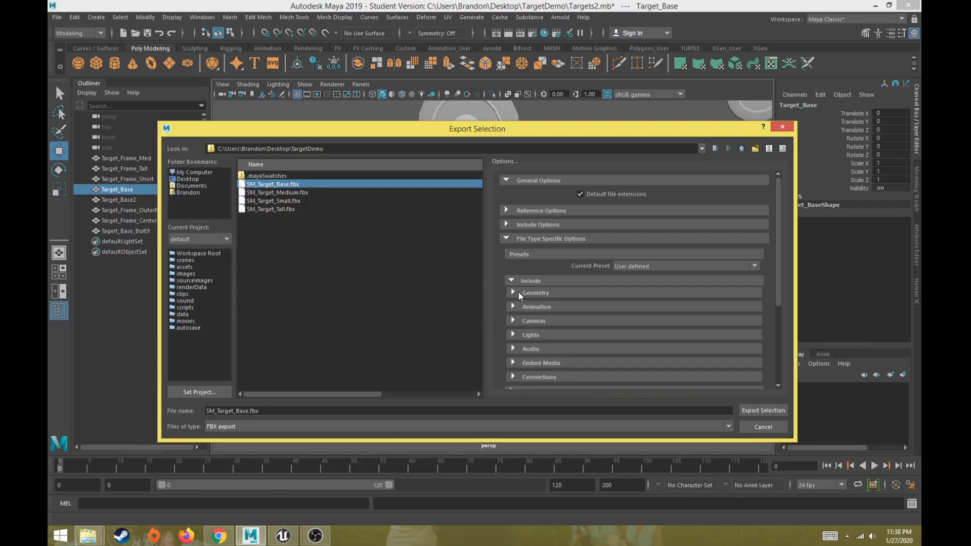
{"action": "left_click", "coordinate": [512, 292]}
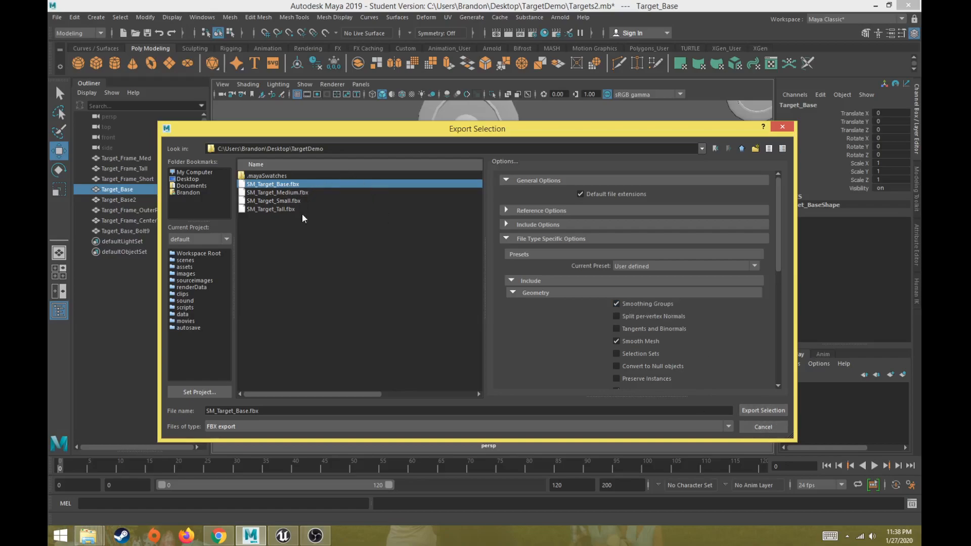
{"action": "left_click", "coordinate": [763, 427]}
{"action": "left_click", "coordinate": [489, 242]}
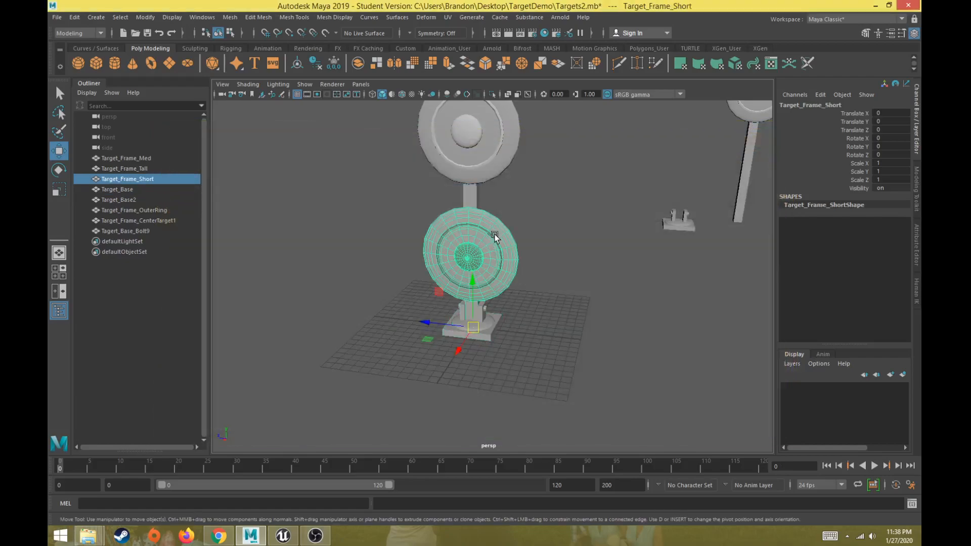
{"action": "left_click", "coordinate": [57, 18]}
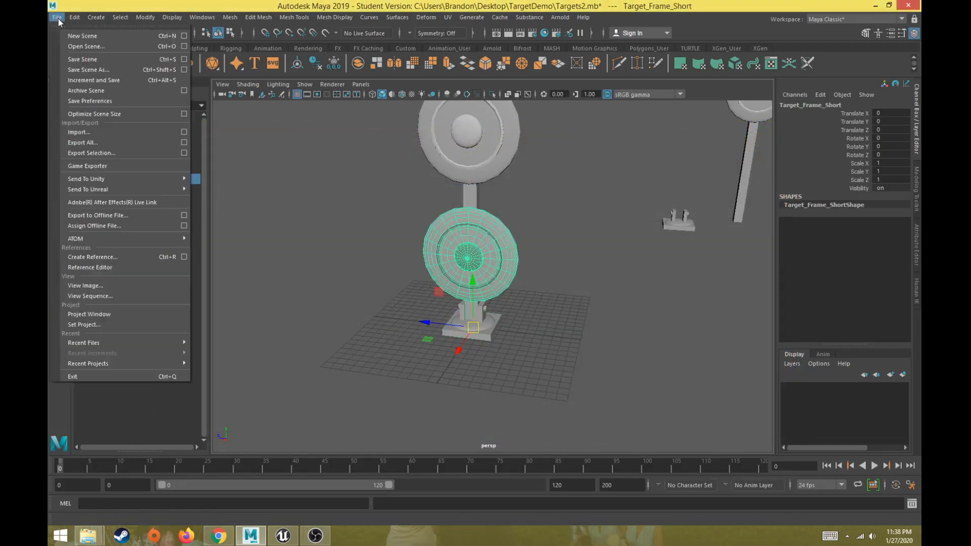
{"action": "left_click", "coordinate": [487, 145]}
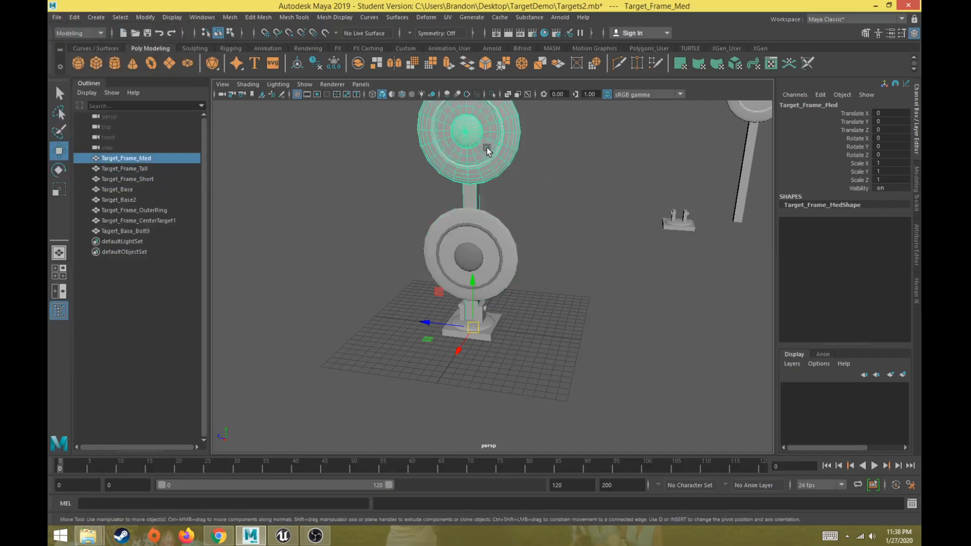
{"action": "scroll", "coordinate": [329, 196], "scroll_direction": "down", "scroll_amount": 3}
{"action": "middle_click_drag", "start_coordinate": [329, 196], "coordinate": [334, 254], "text": "alt"}
{"action": "middle_click_drag", "start_coordinate": [388, 206], "coordinate": [364, 252], "text": "alt"}
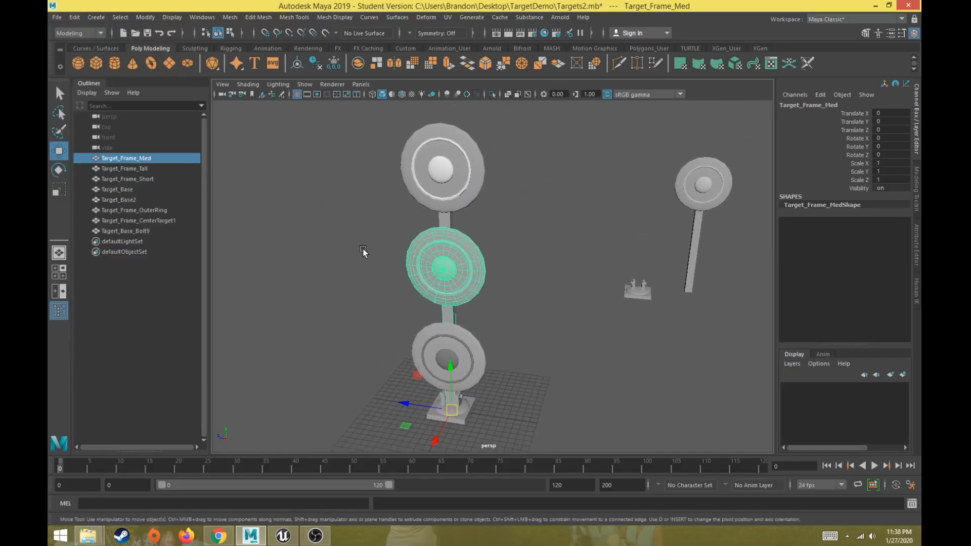
{"action": "left_click", "coordinate": [57, 18]}
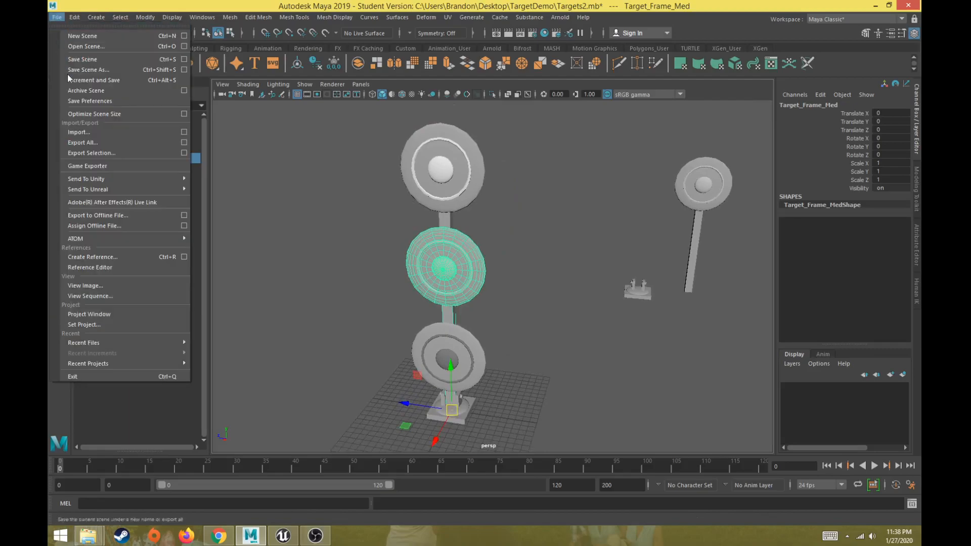
{"action": "mouse_move", "coordinate": [91, 183]}
{"action": "left_click", "coordinate": [352, 173]}
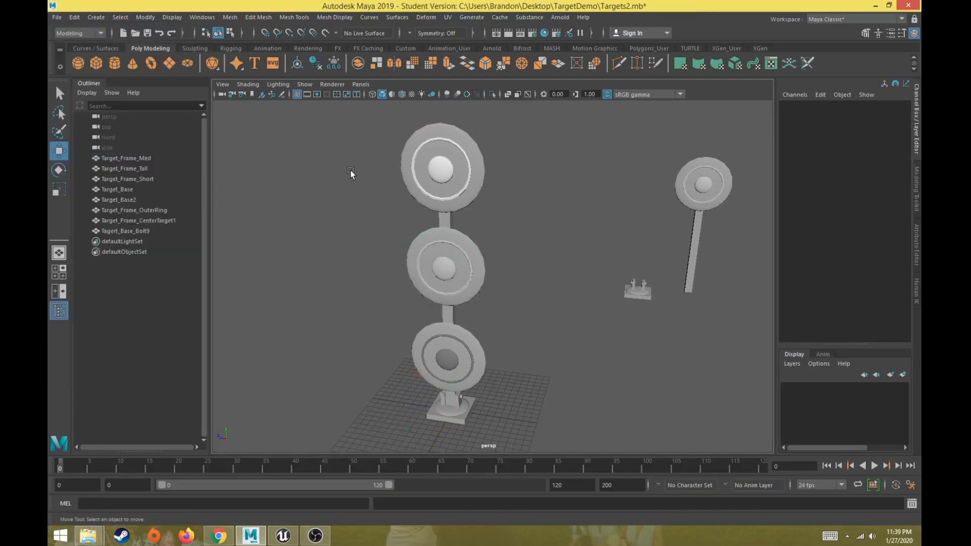
Step: Switch to the TargetDemo folder in File Explorer and select the SM_Target Base, Medium, Small and Tall FBX files
{"action": "left_click", "coordinate": [282, 538]}
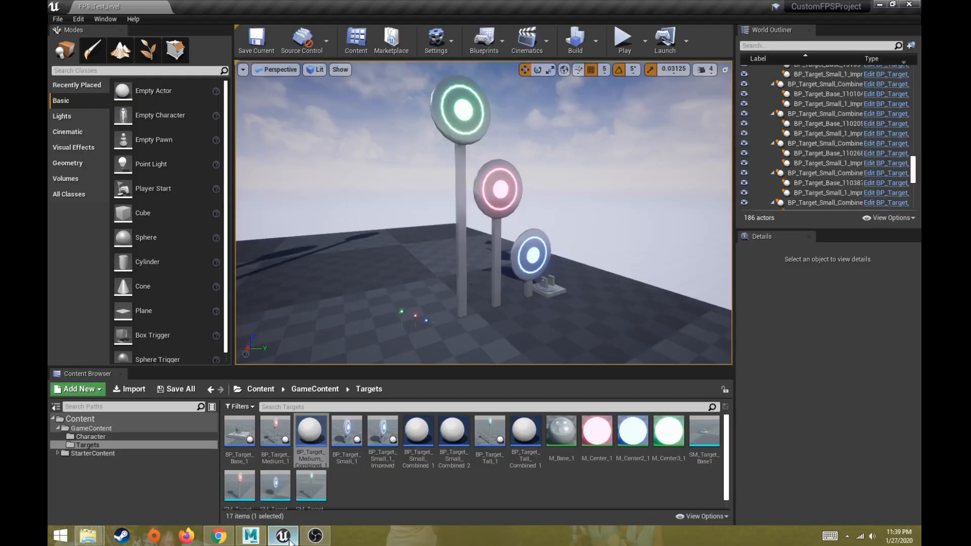
{"action": "mouse_move", "coordinate": [91, 537]}
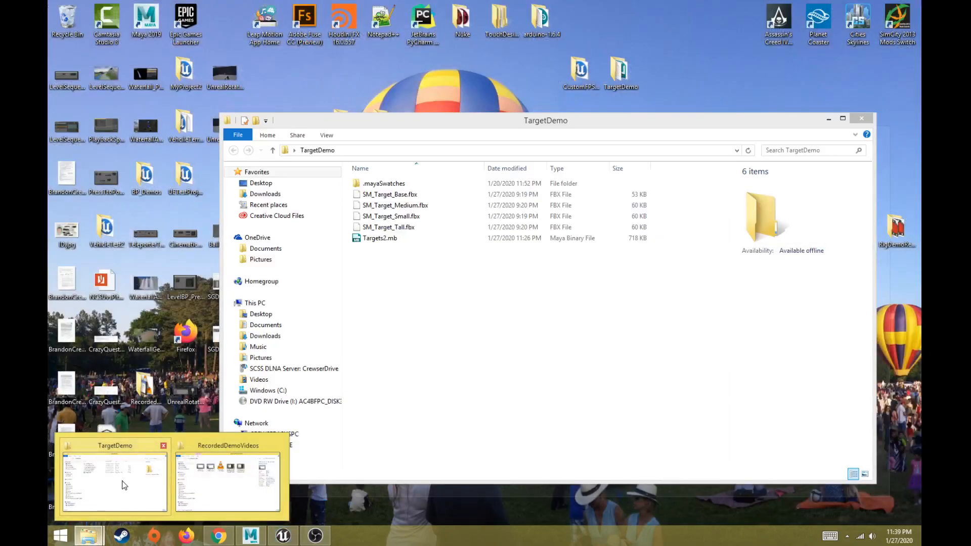
{"action": "left_click", "coordinate": [137, 478]}
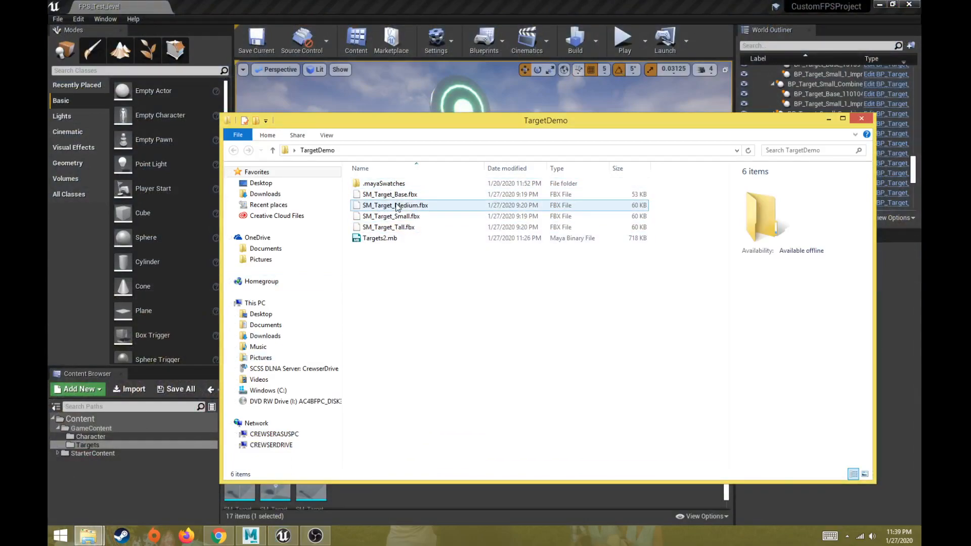
{"action": "left_click", "coordinate": [391, 194]}
{"action": "left_click", "coordinate": [397, 229], "text": "shift"}
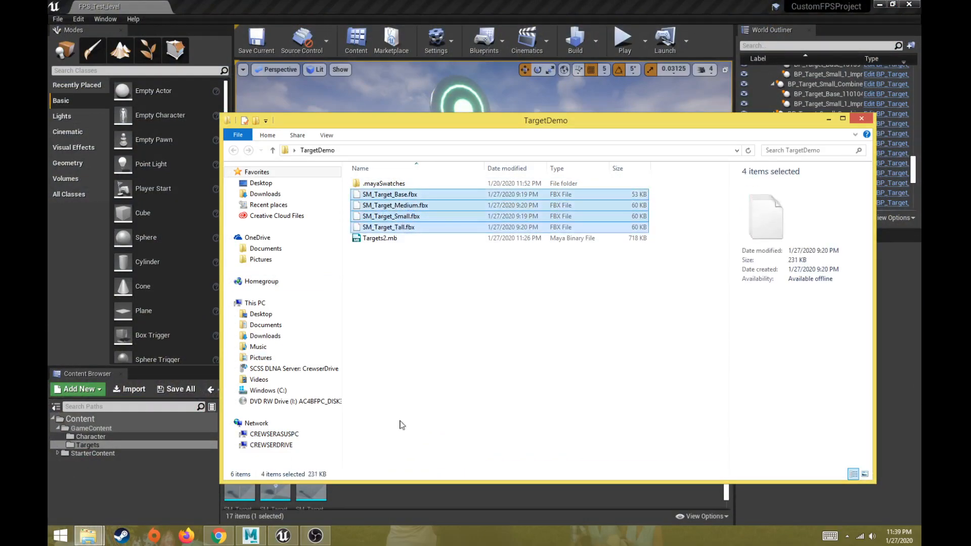
Step: Switch to Unreal Engine, create a folder named Targets_2 inside GameContent and open it
{"action": "left_click", "coordinate": [426, 508]}
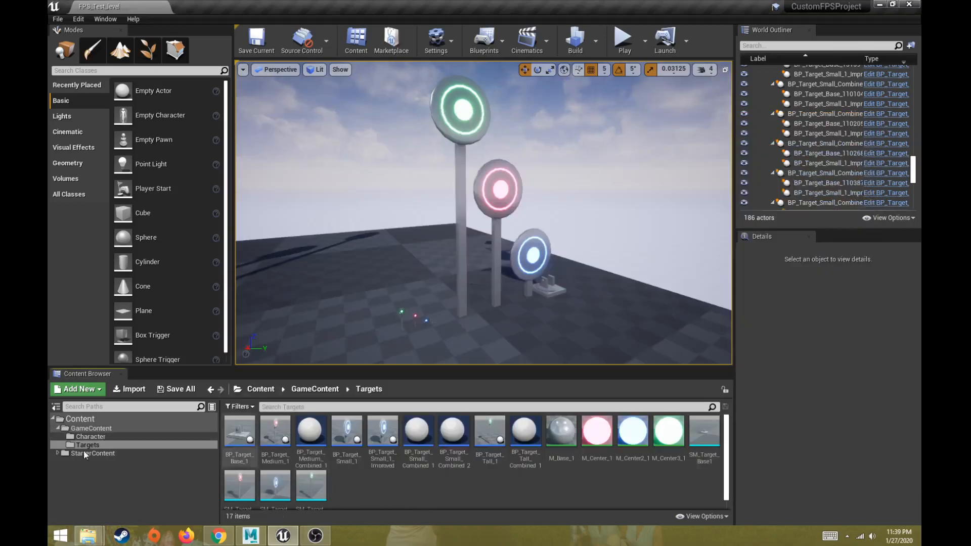
{"action": "left_click", "coordinate": [96, 428]}
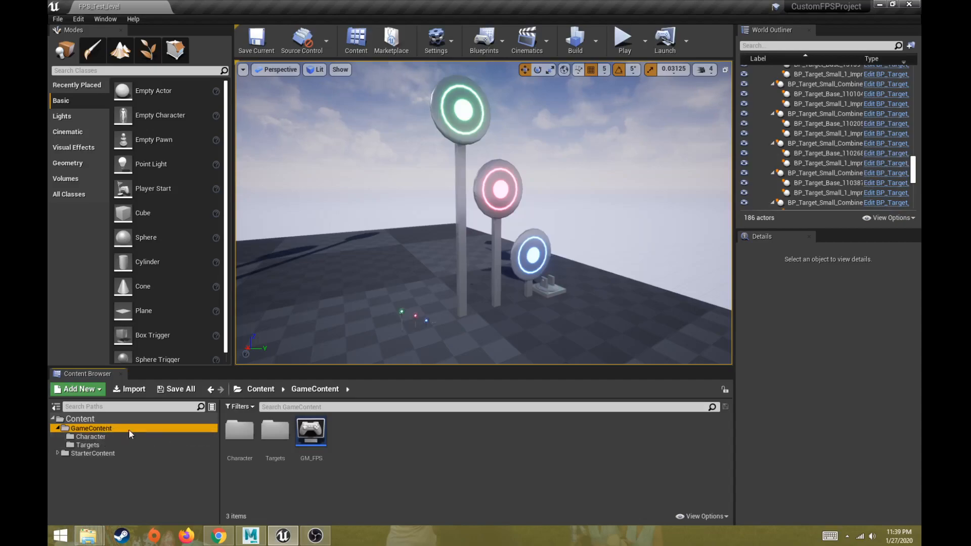
{"action": "left_click", "coordinate": [372, 466]}
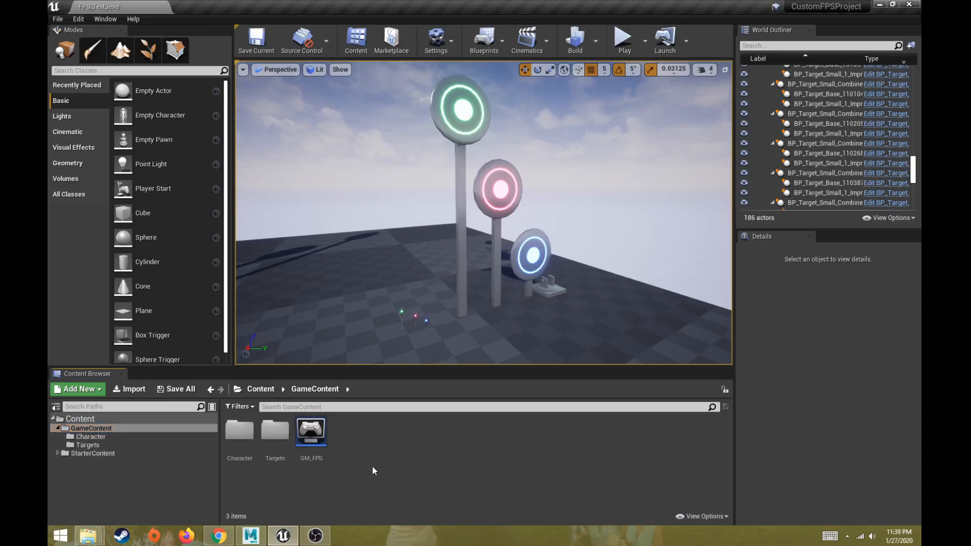
{"action": "right_click", "coordinate": [372, 466]}
{"action": "left_click", "coordinate": [413, 127]}
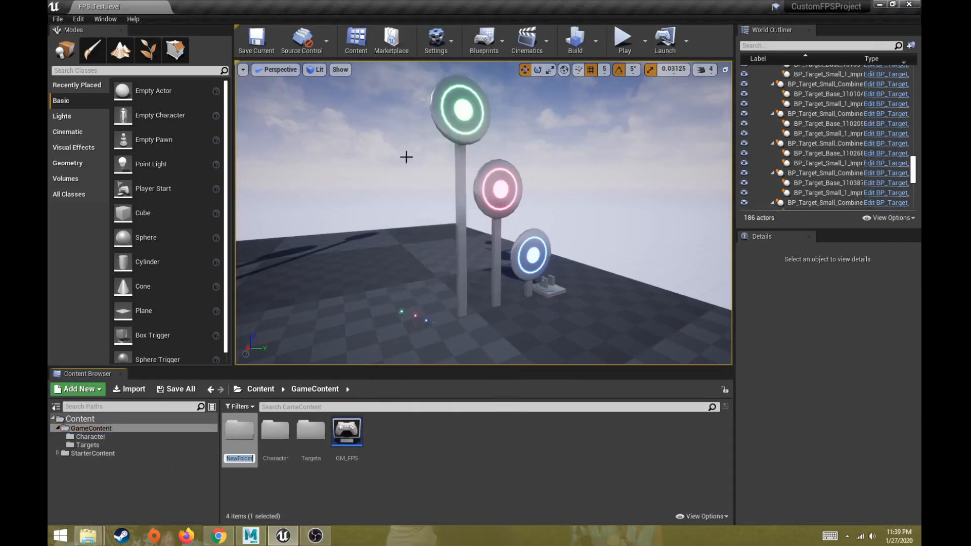
{"action": "type", "text": "Tar"}
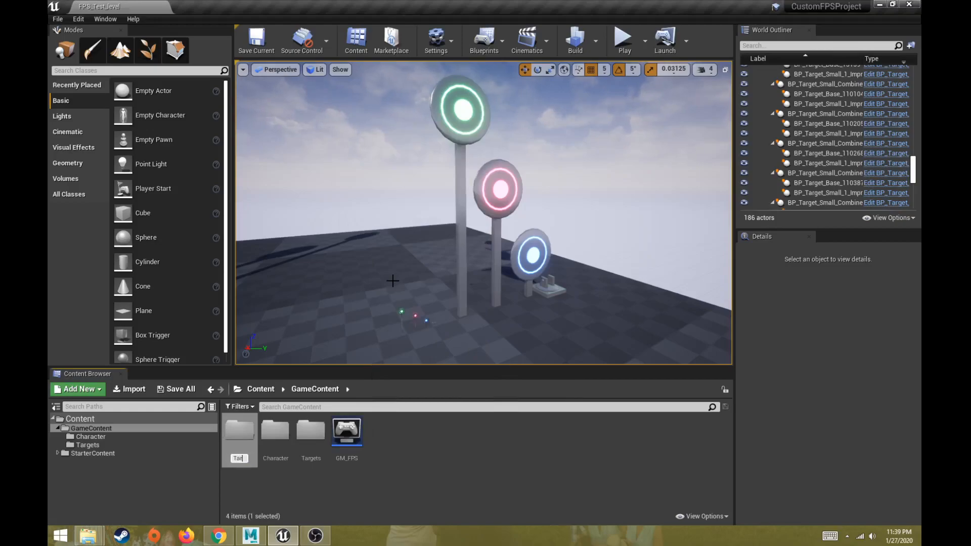
{"action": "type", "text": "gets_2"}
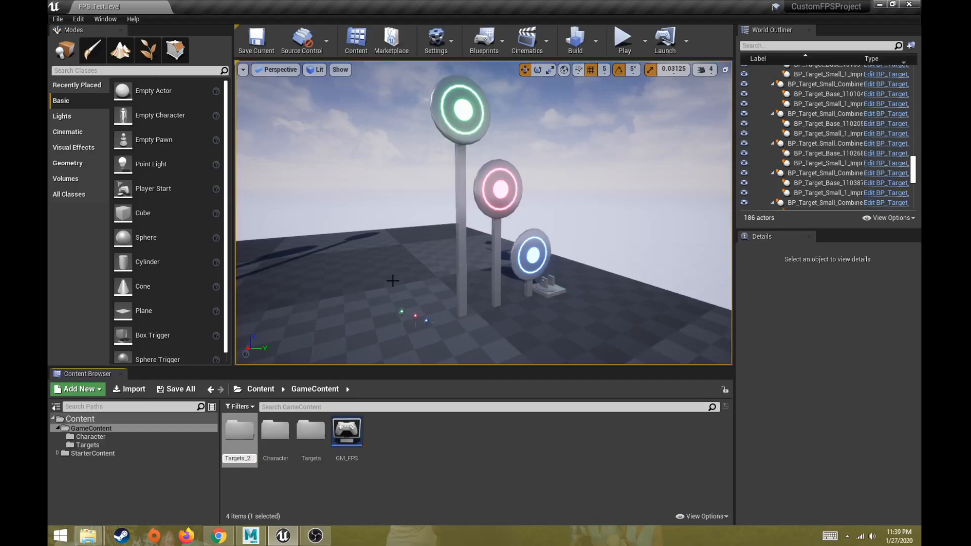
{"action": "key", "text": "Return"}
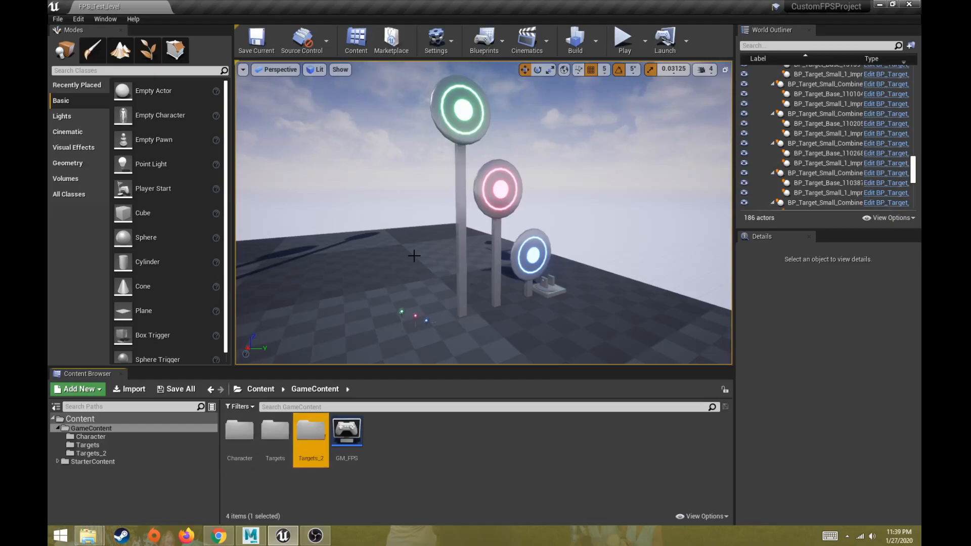
{"action": "double_click", "coordinate": [312, 425]}
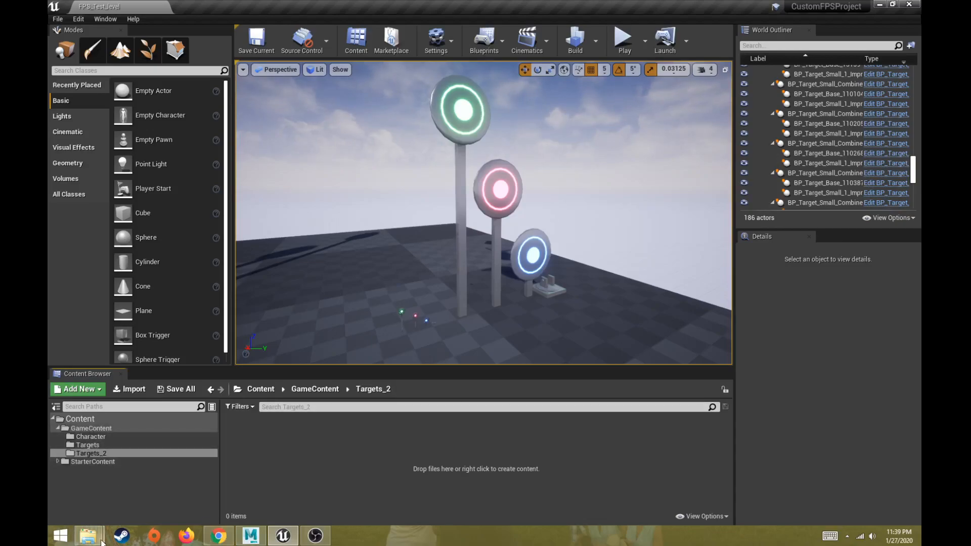
Step: Import all four selected SM_Target FBX files from File Explorer into Unreal's Targets_2 folder with the current FBX import options
{"action": "mouse_move", "coordinate": [92, 541]}
{"action": "left_click", "coordinate": [111, 482]}
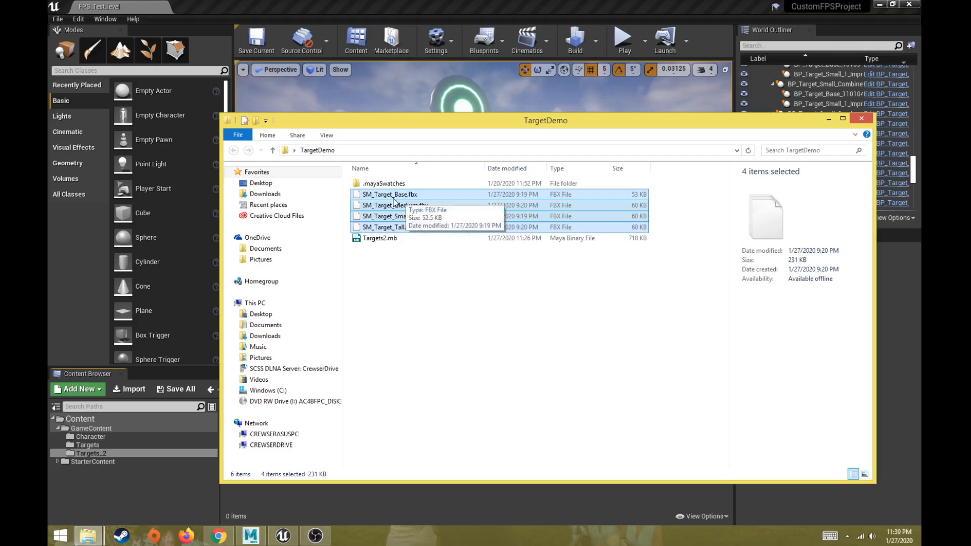
{"action": "left_click_drag", "start_coordinate": [393, 198], "coordinate": [327, 509]}
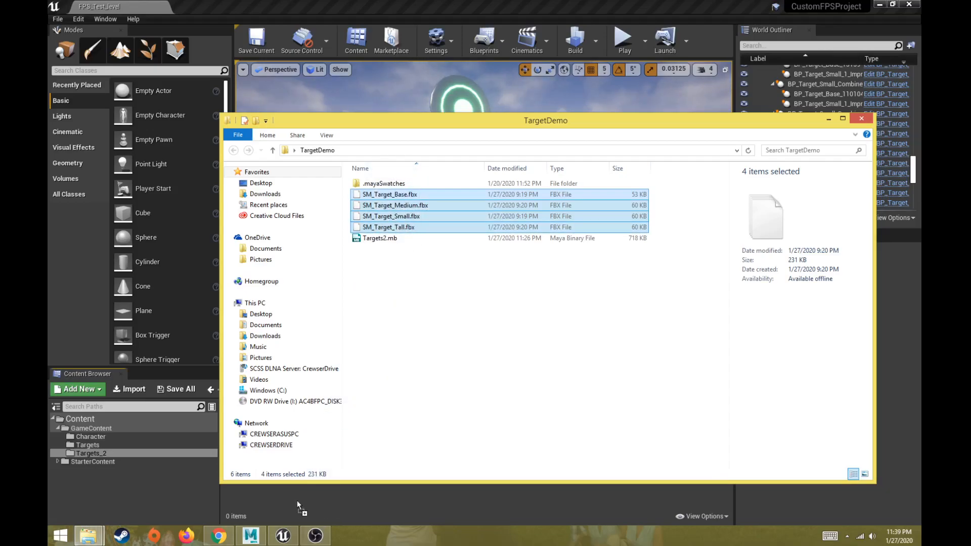
{"action": "left_click_drag", "start_coordinate": [298, 498], "coordinate": [299, 498]}
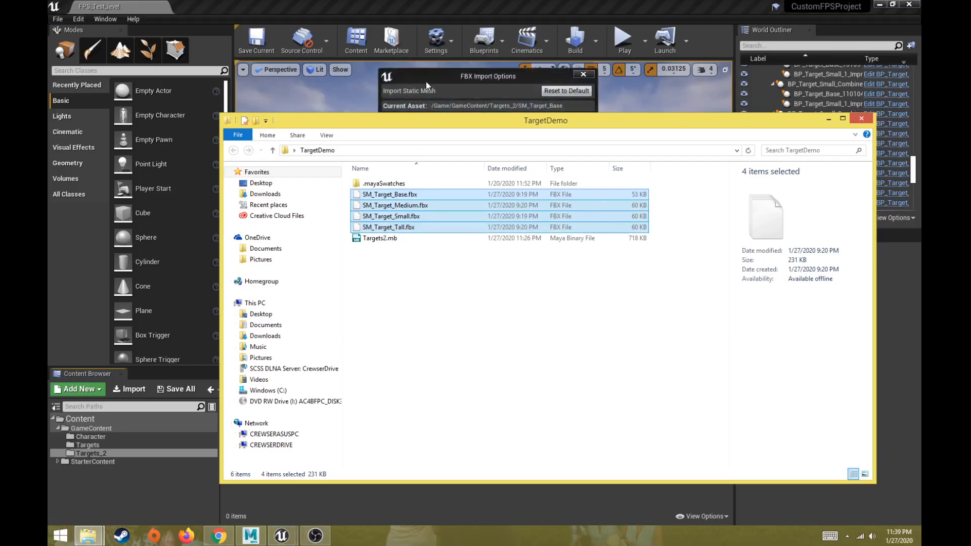
{"action": "left_click", "coordinate": [427, 75]}
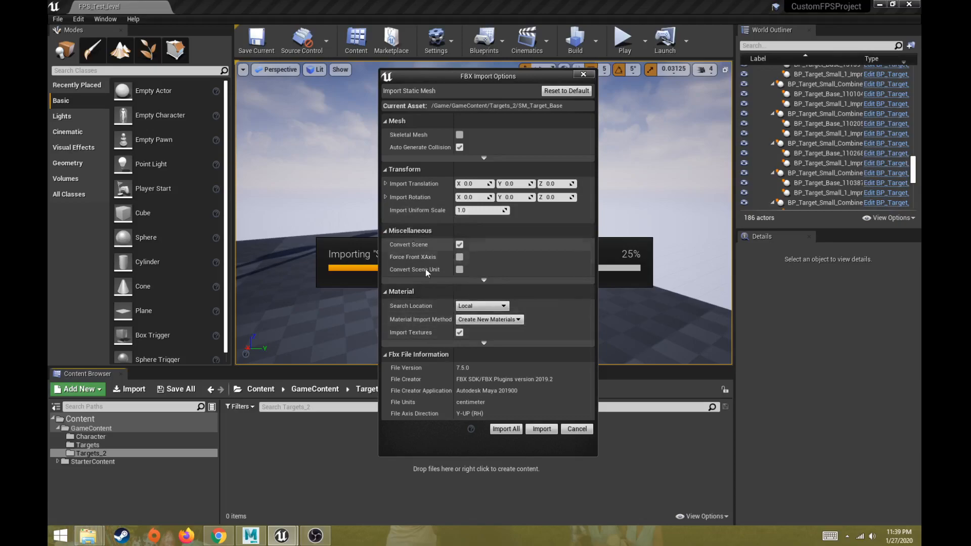
{"action": "left_click", "coordinate": [506, 429]}
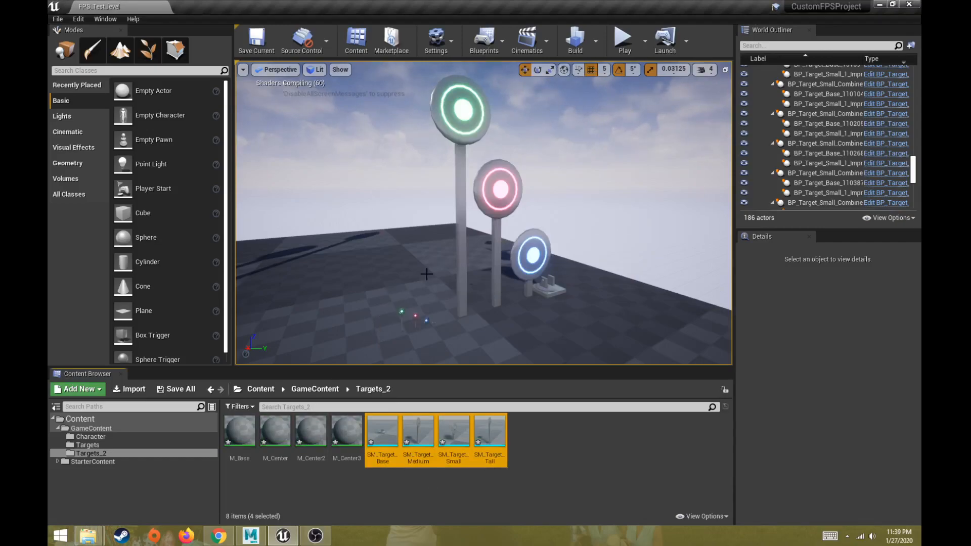
{"action": "right_click_drag", "start_coordinate": [483, 212], "coordinate": [414, 266]}
{"action": "key", "text": "s"}
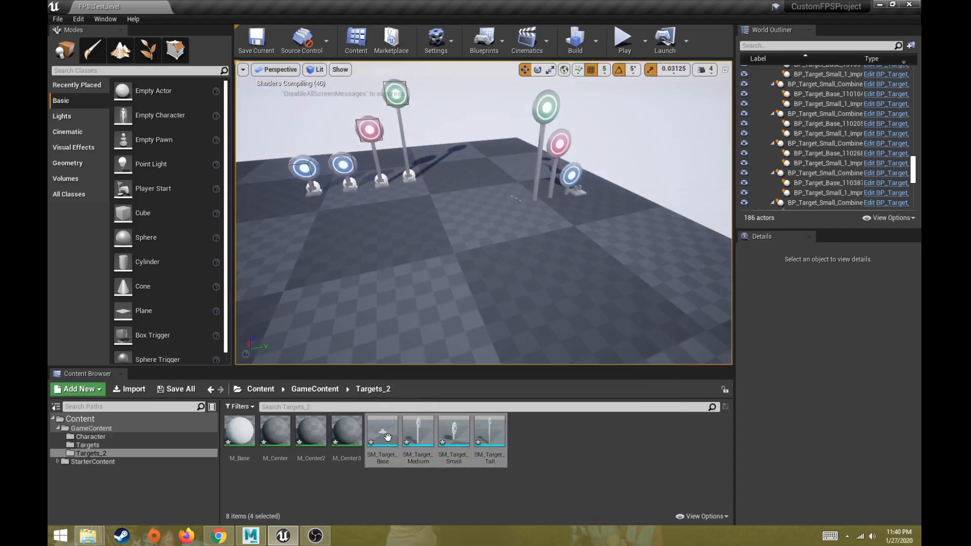
Step: Play-test the level, walk among the existing targets to inspect them up close, and stop the play session
{"action": "mouse_move", "coordinate": [387, 436]}
{"action": "right_click_drag", "start_coordinate": [441, 269], "coordinate": [482, 160]}
{"action": "right_click_drag", "start_coordinate": [485, 213], "coordinate": [566, 123]}
{"action": "key", "text": "w"}
{"action": "key", "text": "w"}
{"action": "key", "text": "s"}
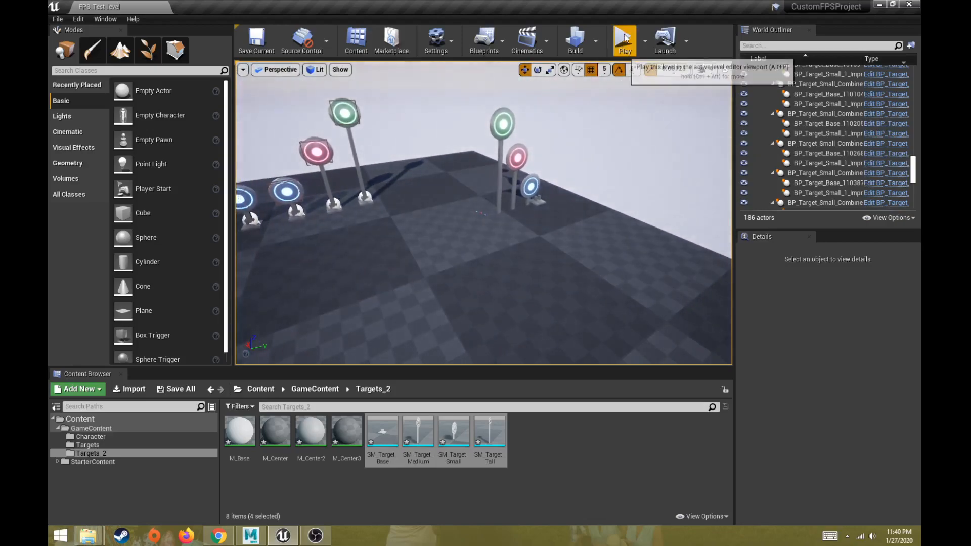
{"action": "left_click", "coordinate": [623, 39]}
{"action": "key", "text": "w"}
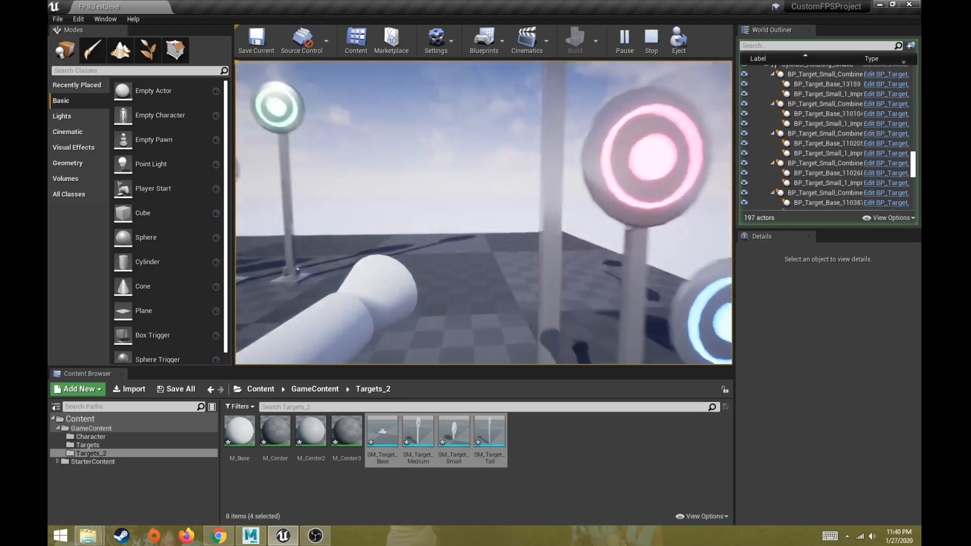
{"action": "key", "text": "w"}
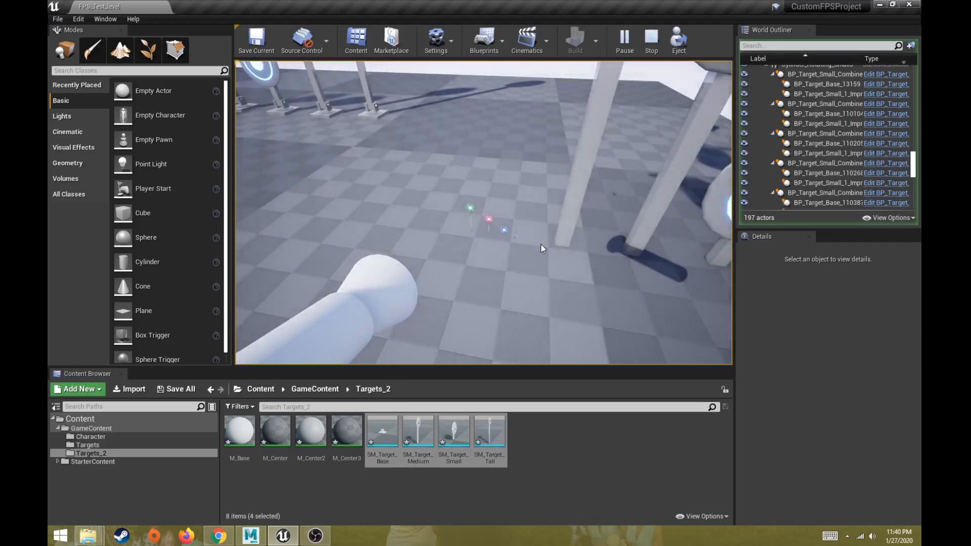
{"action": "key", "text": "Escape"}
Step: Switch to Maya to review the target meshes and return to Unreal Engine
{"action": "left_click", "coordinate": [261, 540]}
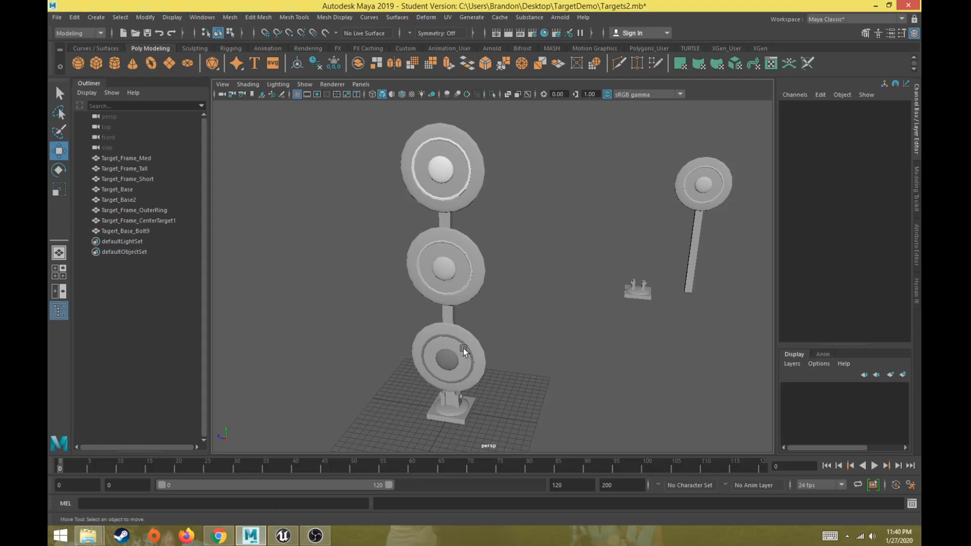
{"action": "mouse_move", "coordinate": [535, 328]}
{"action": "right_mouse_down"}
{"action": "mouse_move", "coordinate": [505, 346]}
{"action": "mouse_move", "coordinate": [534, 328]}
{"action": "right_mouse_up"}
{"action": "left_click", "coordinate": [283, 536]}
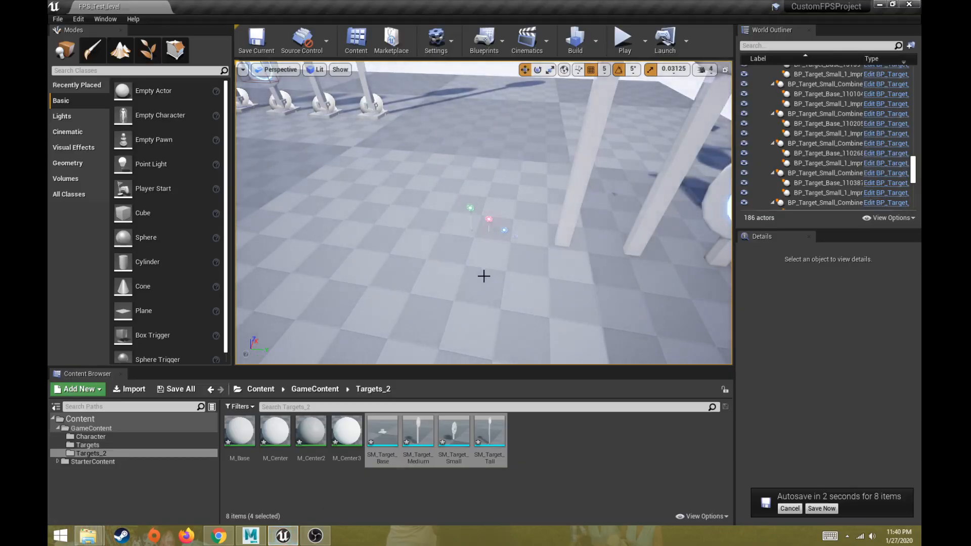
Step: Place SM_Target_Base on the level floor and set its scale to 10 on X, Y and Z
{"action": "mouse_move", "coordinate": [375, 253]}
{"action": "right_mouse_down"}
{"action": "mouse_move", "coordinate": [243, 255]}
{"action": "mouse_move", "coordinate": [283, 273]}
{"action": "mouse_move", "coordinate": [375, 243]}
{"action": "right_mouse_up"}
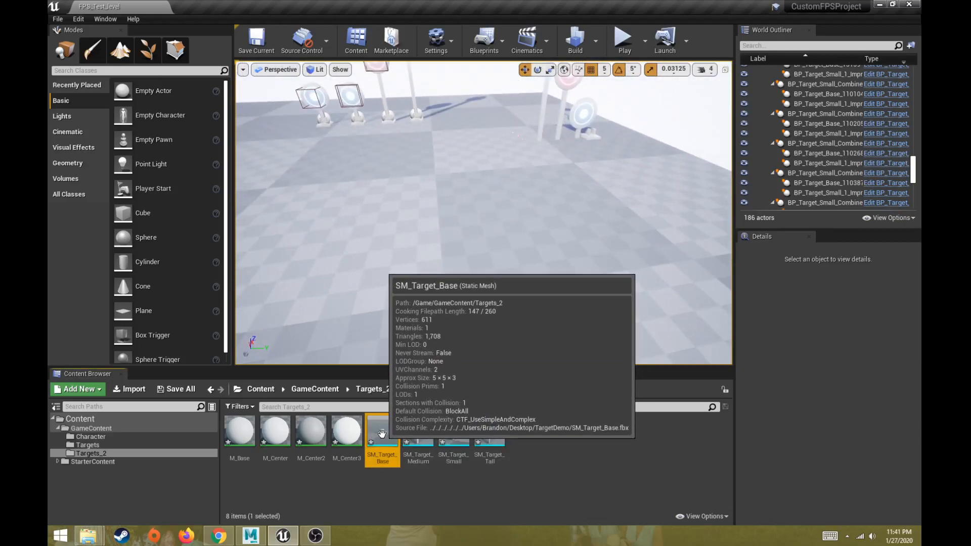
{"action": "left_click_drag", "start_coordinate": [383, 432], "coordinate": [455, 286]}
{"action": "key", "text": "w"}
{"action": "mouse_move", "coordinate": [474, 235]}
{"action": "right_mouse_down"}
{"action": "mouse_move", "coordinate": [465, 234]}
{"action": "mouse_move", "coordinate": [470, 245]}
{"action": "mouse_move", "coordinate": [487, 225]}
{"action": "mouse_move", "coordinate": [474, 235]}
{"action": "right_mouse_up"}
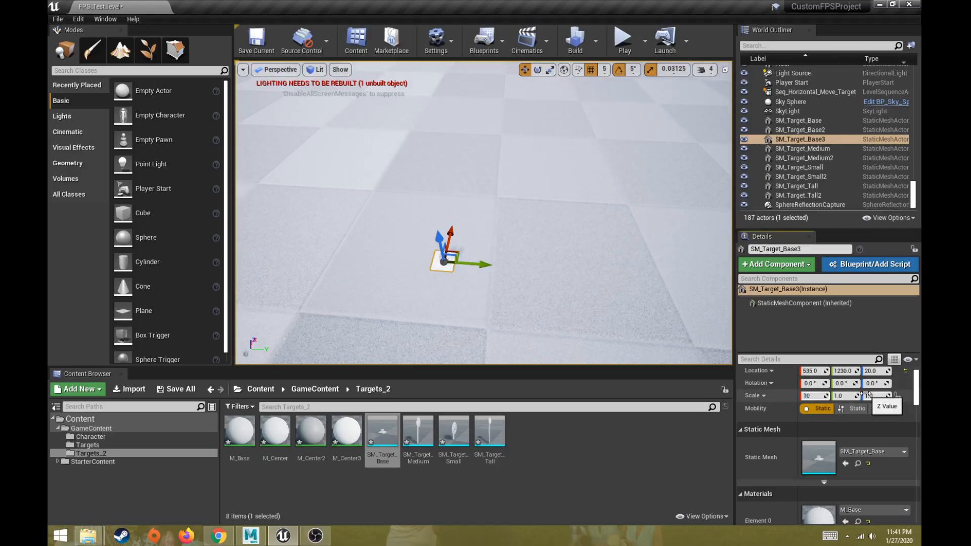
{"action": "key", "text": "Tab"}
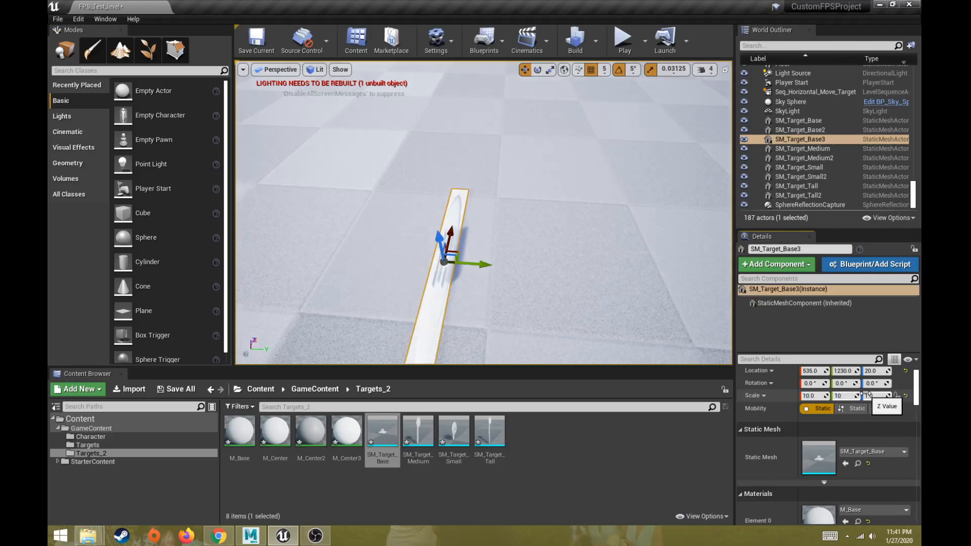
{"action": "key", "text": "Tab"}
{"action": "type", "text": "10"}
{"action": "key", "text": "Return"}
{"action": "scroll", "coordinate": [559, 211], "scroll_direction": "down", "scroll_amount": 4}
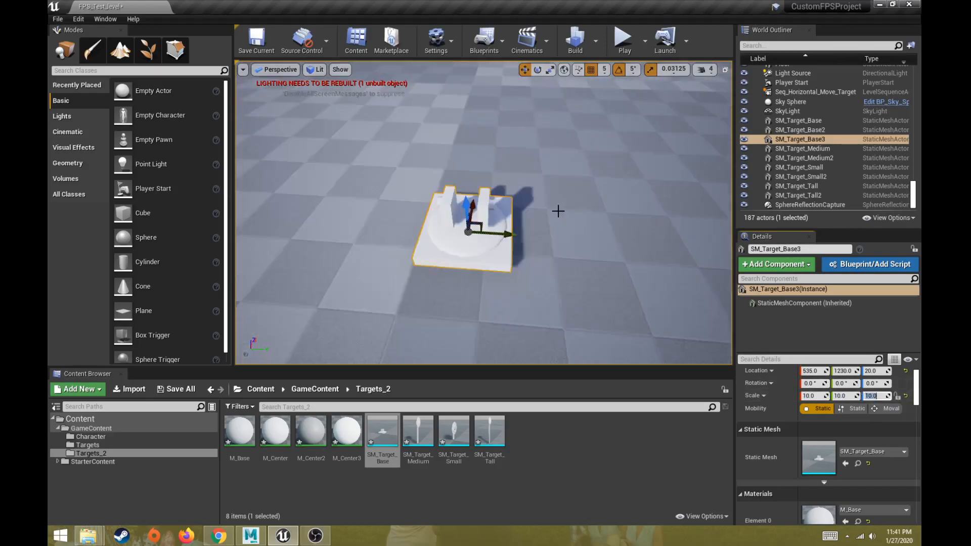
{"action": "scroll", "coordinate": [558, 211], "scroll_direction": "down", "scroll_amount": 3}
{"action": "mouse_move", "coordinate": [536, 195]}
{"action": "right_mouse_down"}
{"action": "mouse_move", "coordinate": [455, 189]}
{"action": "mouse_move", "coordinate": [394, 215]}
{"action": "mouse_move", "coordinate": [420, 190]}
{"action": "mouse_move", "coordinate": [374, 189]}
{"action": "mouse_move", "coordinate": [534, 198]}
{"action": "right_mouse_up"}
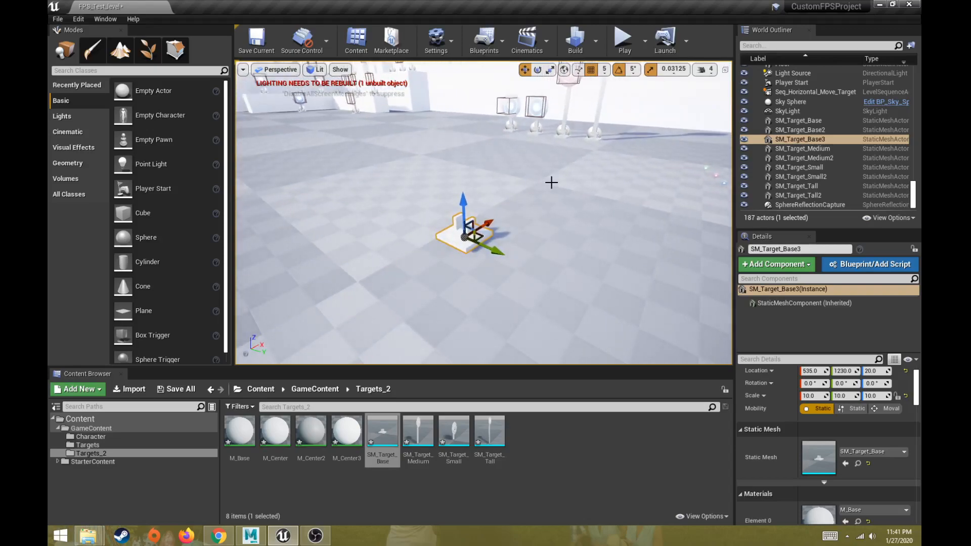
Step: Delete the scaled target base mesh just placed in the level
{"action": "right_click_drag", "start_coordinate": [547, 189], "coordinate": [500, 259]}
{"action": "key", "text": "Delete"}
{"action": "mouse_move", "coordinate": [429, 251]}
{"action": "right_mouse_down"}
{"action": "mouse_move", "coordinate": [409, 232]}
{"action": "mouse_move", "coordinate": [470, 218]}
{"action": "mouse_move", "coordinate": [425, 213]}
{"action": "mouse_move", "coordinate": [446, 251]}
{"action": "right_mouse_up"}
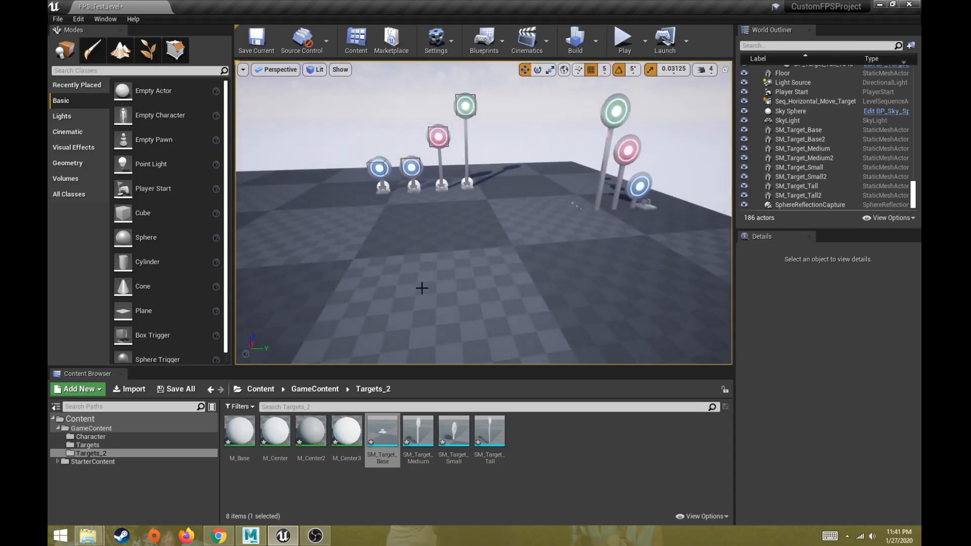
{"action": "right_click", "coordinate": [406, 492]}
{"action": "left_click", "coordinate": [542, 456]}
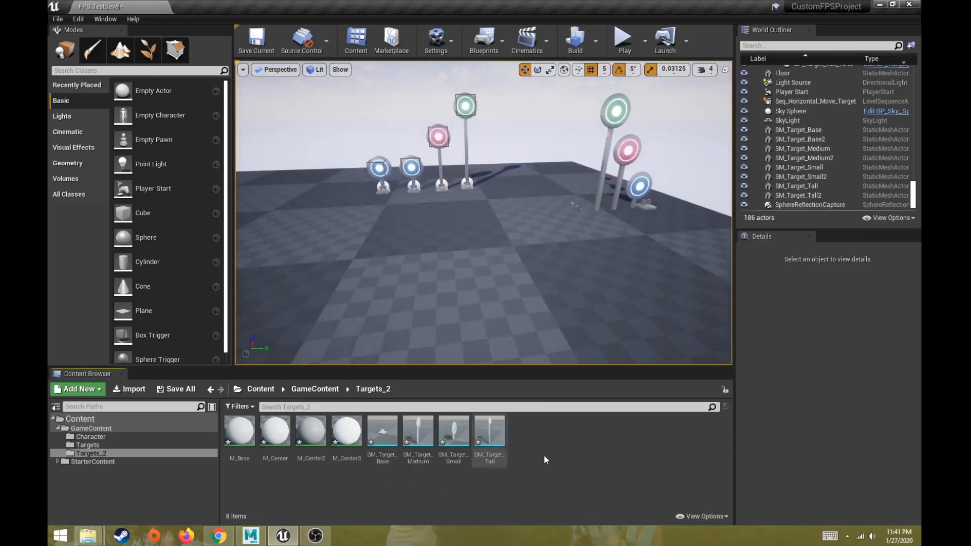
{"action": "left_click", "coordinate": [418, 433]}
{"action": "left_click", "coordinate": [454, 433]}
{"action": "left_click", "coordinate": [489, 433]}
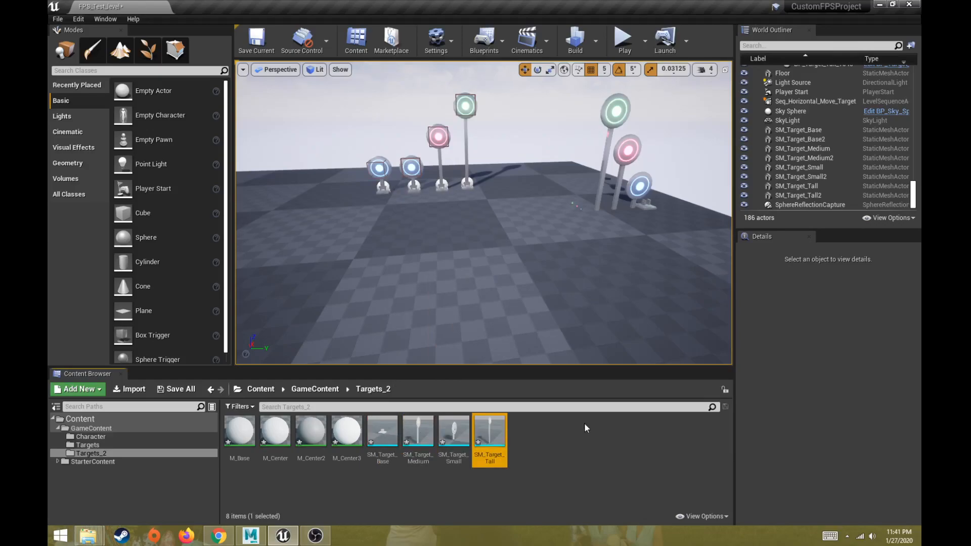
{"action": "left_click", "coordinate": [569, 435]}
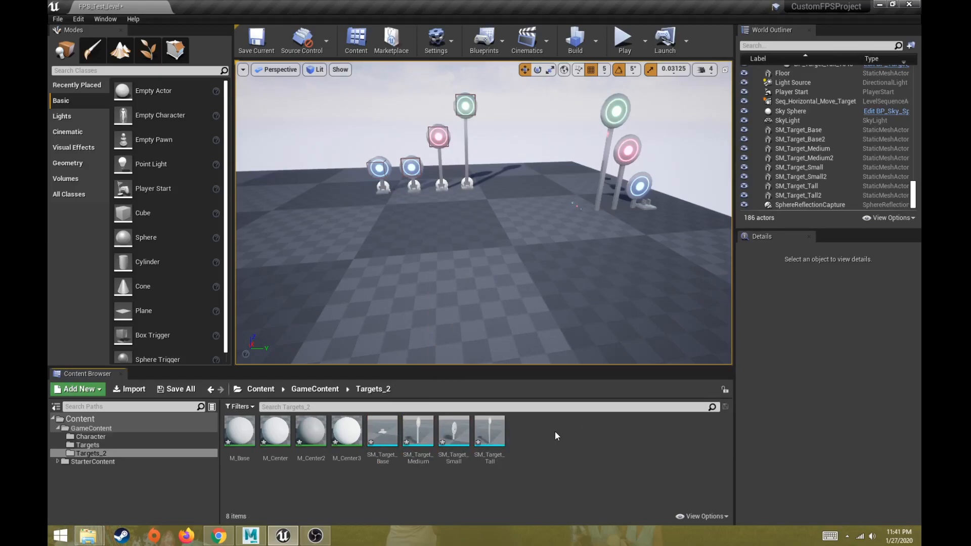
Step: Create a Blueprint Class with Actor as parent in Targets_2 and name it BP_TargetBase_A
{"action": "right_click", "coordinate": [554, 431]}
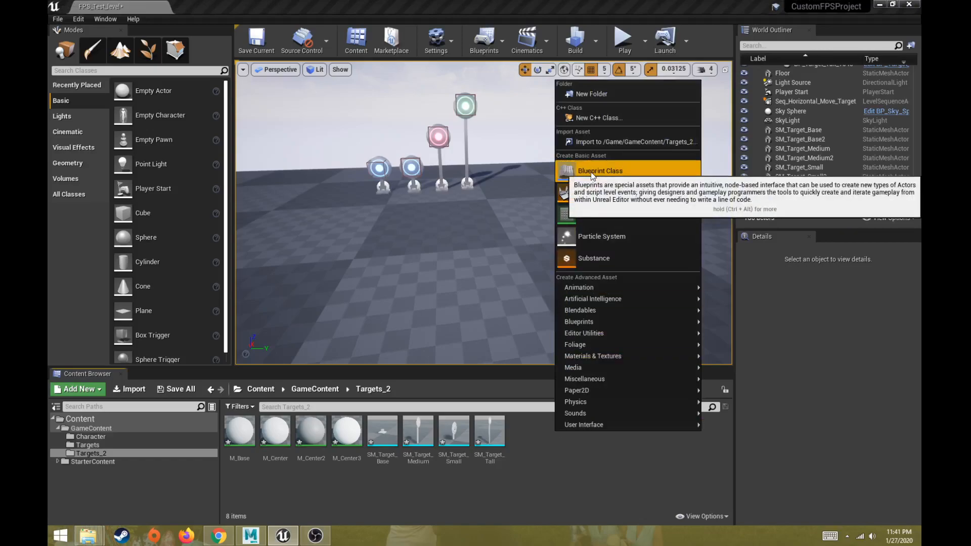
{"action": "left_click", "coordinate": [592, 172]}
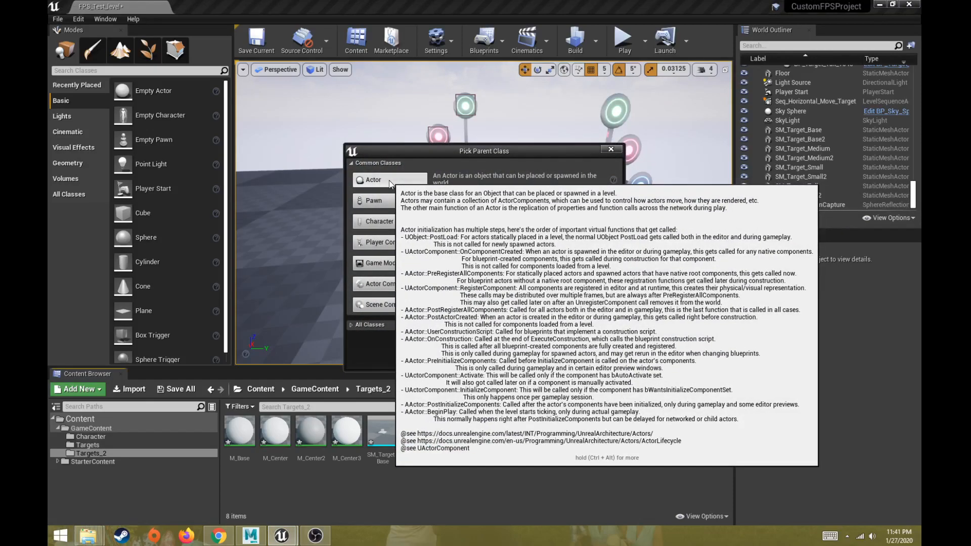
{"action": "left_click", "coordinate": [389, 180]}
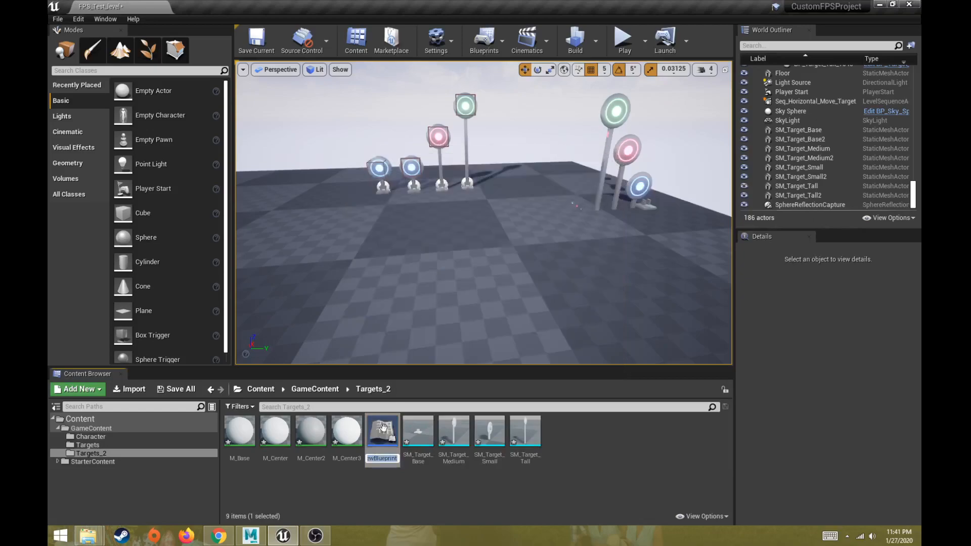
{"action": "type", "text": "BP_Target"}
{"action": "key", "text": "Return"}
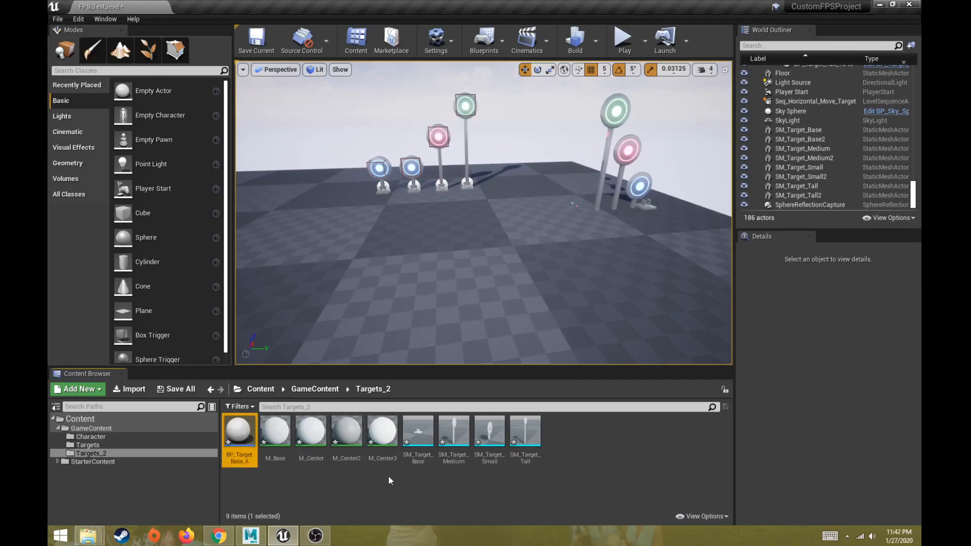
Step: Open BP_TargetBase_A in a floating window and add the SM_Target_Base mesh to it as a component
{"action": "double_click", "coordinate": [235, 434]}
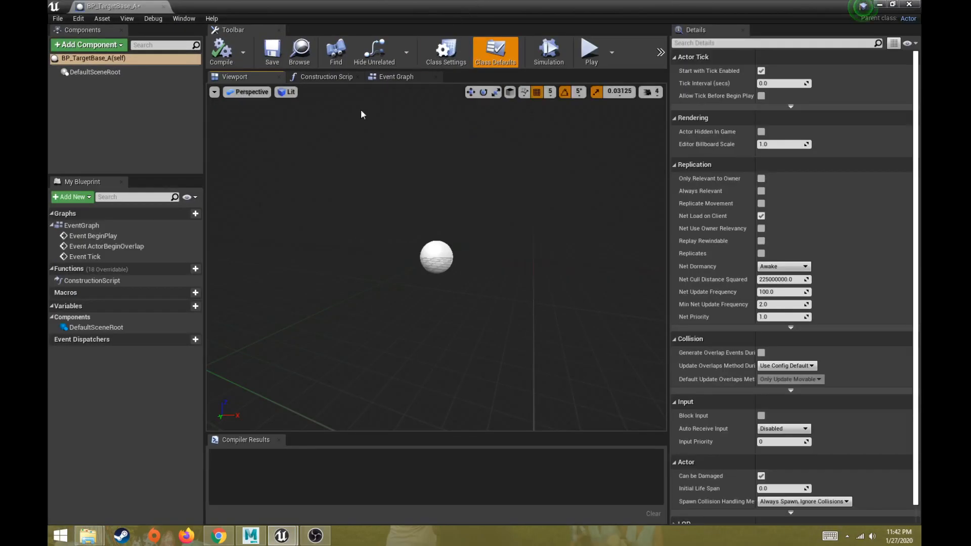
{"action": "double_click", "coordinate": [329, 17]}
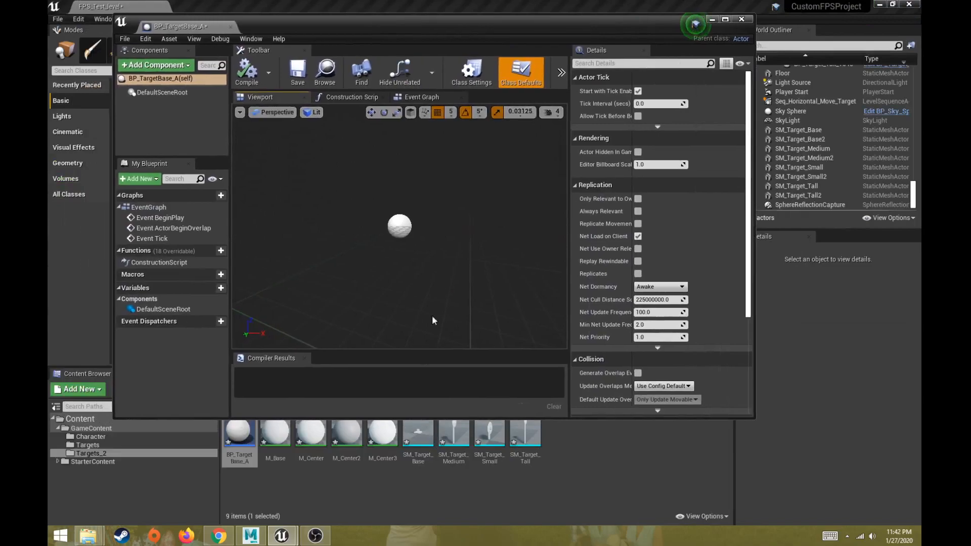
{"action": "left_click_drag", "start_coordinate": [419, 434], "coordinate": [389, 230]}
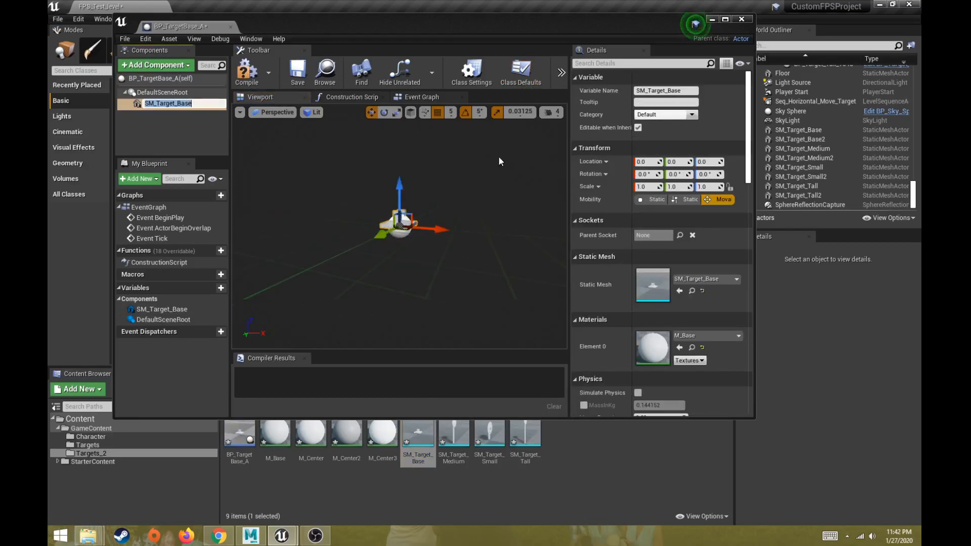
Step: Set the SM_Target_Base component's scale to 10 on X, Y and Z
{"action": "left_click", "coordinate": [648, 187]}
{"action": "type", "text": "10"}
{"action": "key", "text": "Tab"}
{"action": "type", "text": "10"}
{"action": "key", "text": "Tab"}
{"action": "type", "text": "10"}
{"action": "key", "text": "Return"}
{"action": "scroll", "coordinate": [372, 251], "scroll_direction": "down", "scroll_amount": 5}
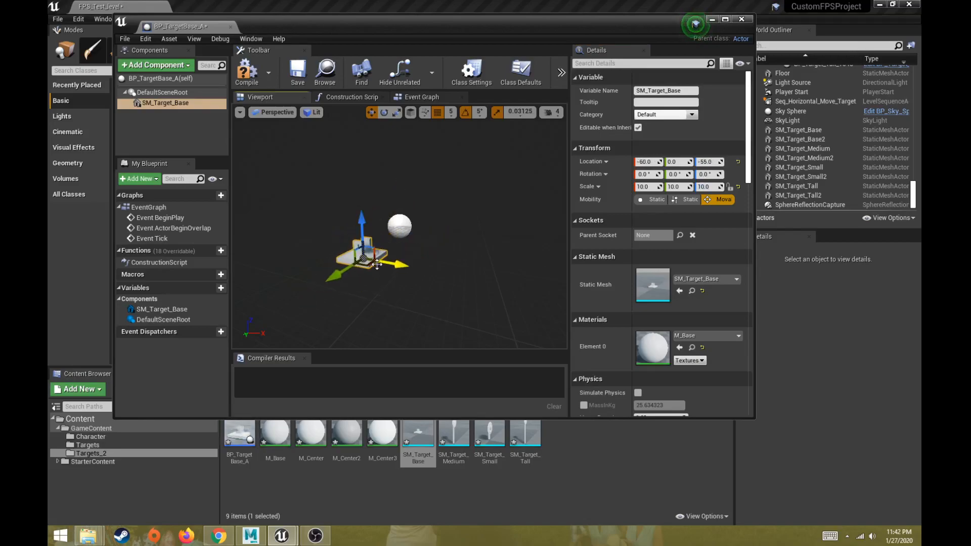
Step: Undo the trial move of the base component, then compile BP_TargetBase_A and close its editor
{"action": "left_click", "coordinate": [377, 286]}
{"action": "key", "text": "ctrl+z"}
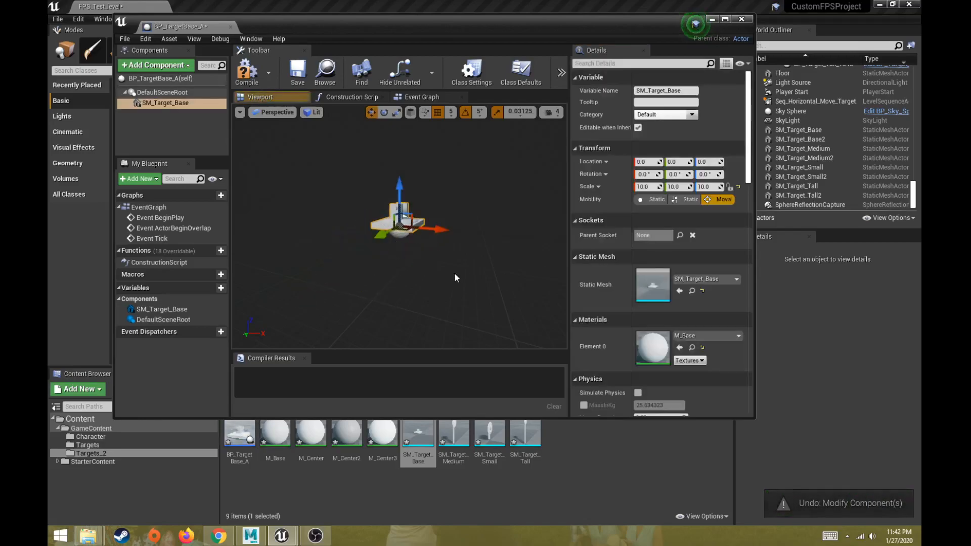
{"action": "mouse_move", "coordinate": [448, 254]}
{"action": "left_mouse_down", "text": "alt"}
{"action": "mouse_move", "coordinate": [420, 288]}
{"action": "mouse_move", "coordinate": [447, 255]}
{"action": "left_mouse_up", "text": "alt"}
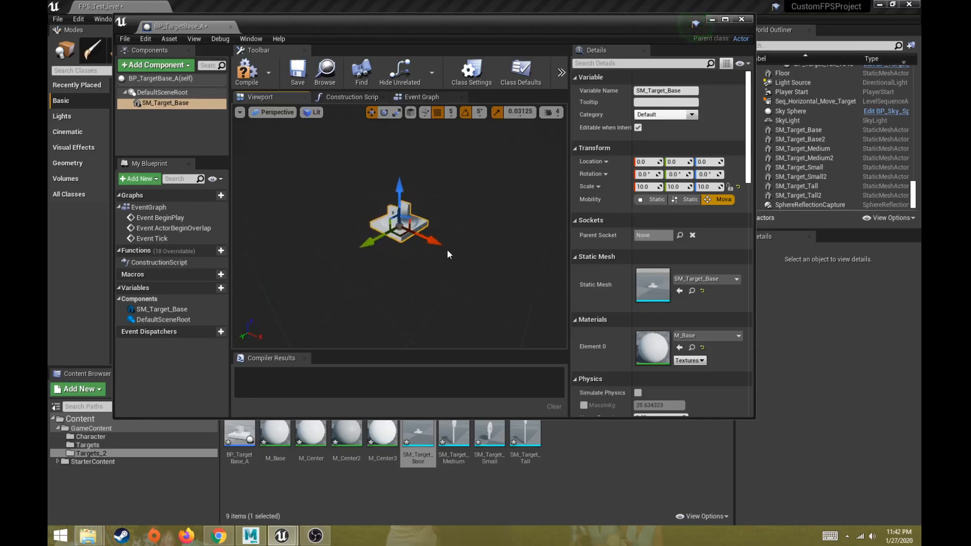
{"action": "left_click", "coordinate": [248, 81]}
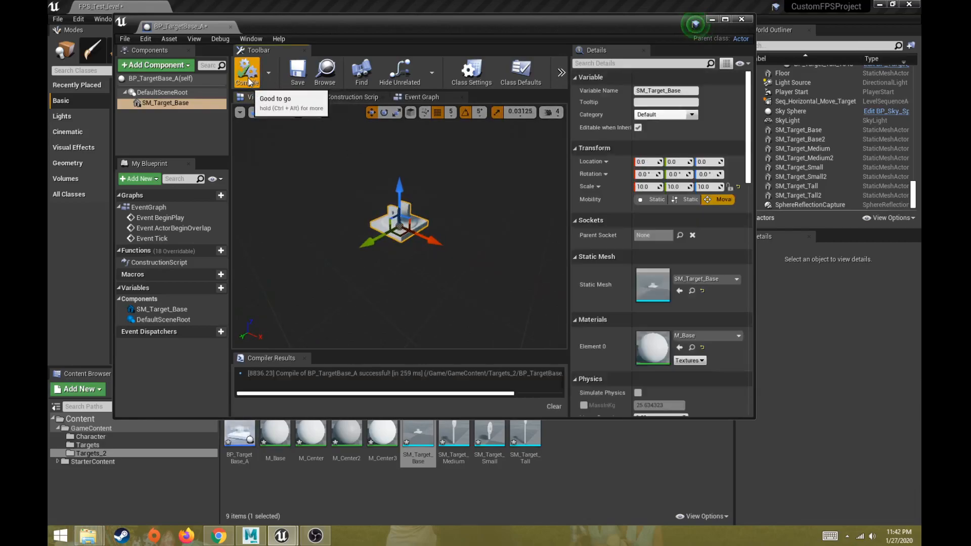
{"action": "left_click", "coordinate": [740, 20]}
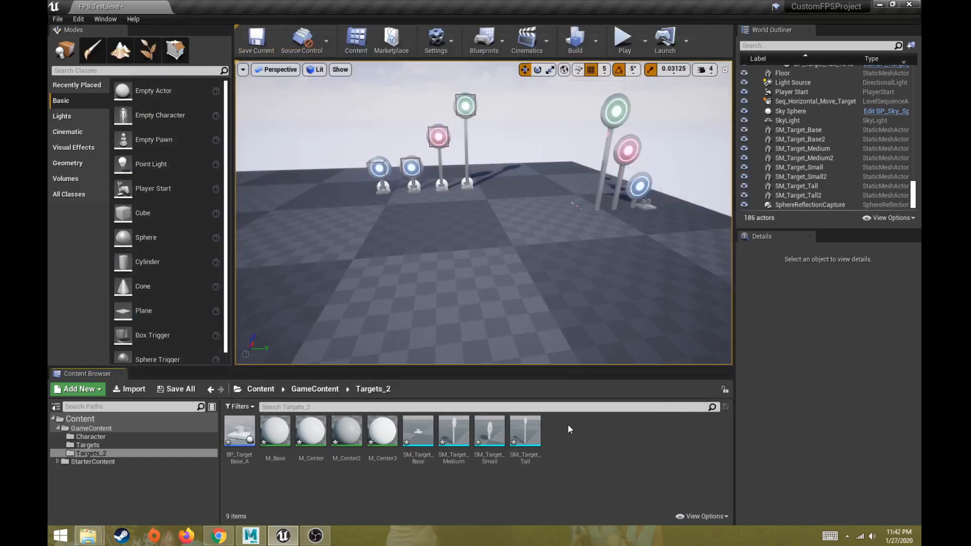
Step: Create another Actor Blueprint Class in Targets_2 and name it BP_TargetSmall_A
{"action": "right_click", "coordinate": [568, 423]}
{"action": "left_click", "coordinate": [607, 164]}
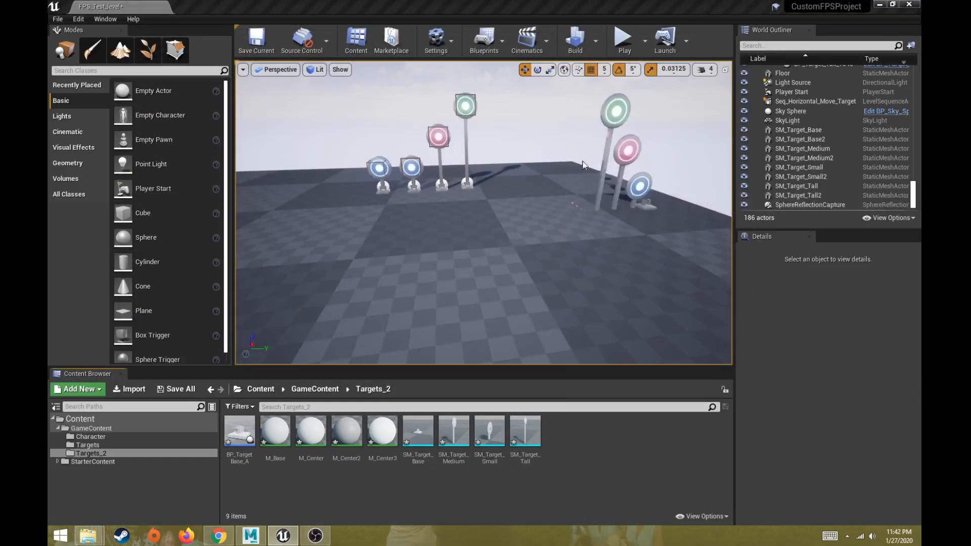
{"action": "left_click", "coordinate": [400, 181]}
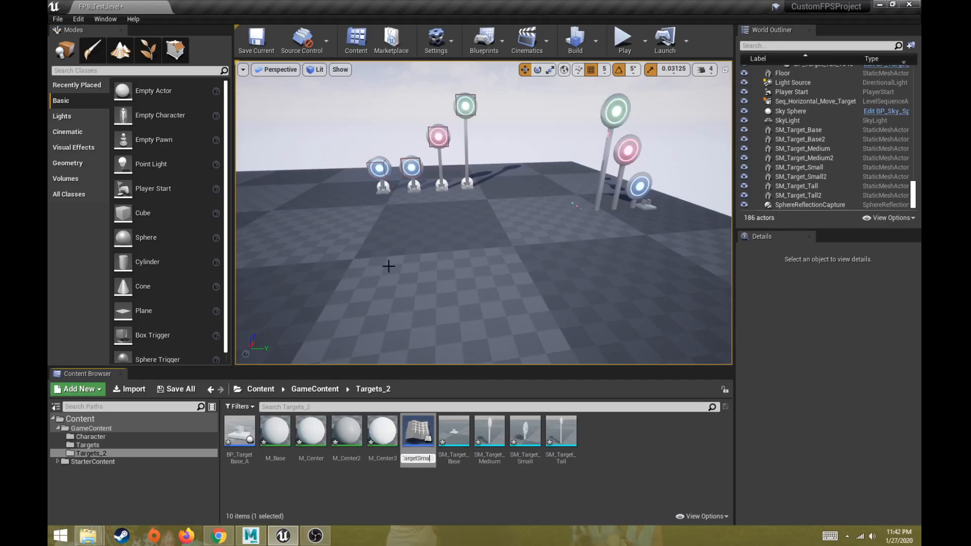
{"action": "key", "text": "Return"}
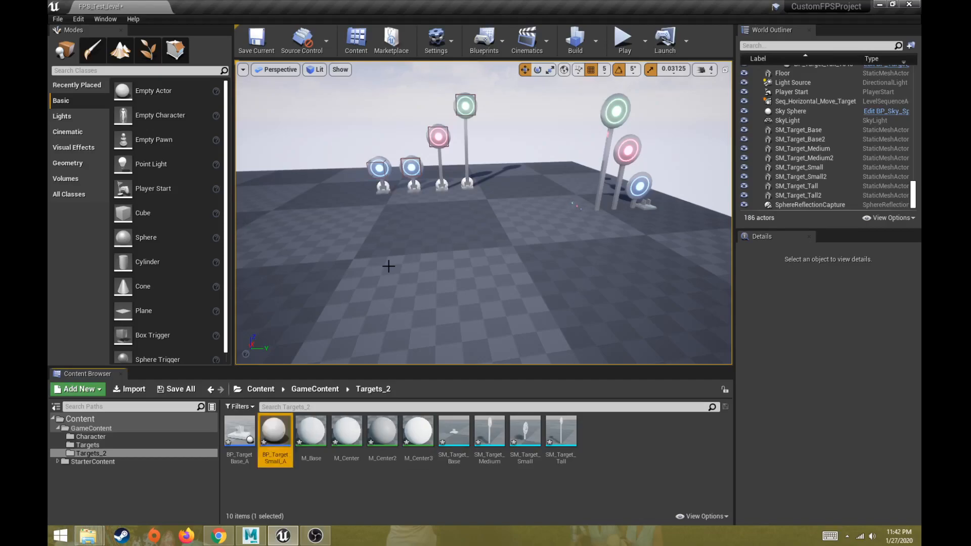
Step: Add SM_Target_Small to BP_TargetSmall_A with a scale of 10 on X, Y and Z, and compile the blueprint
{"action": "double_click", "coordinate": [276, 430]}
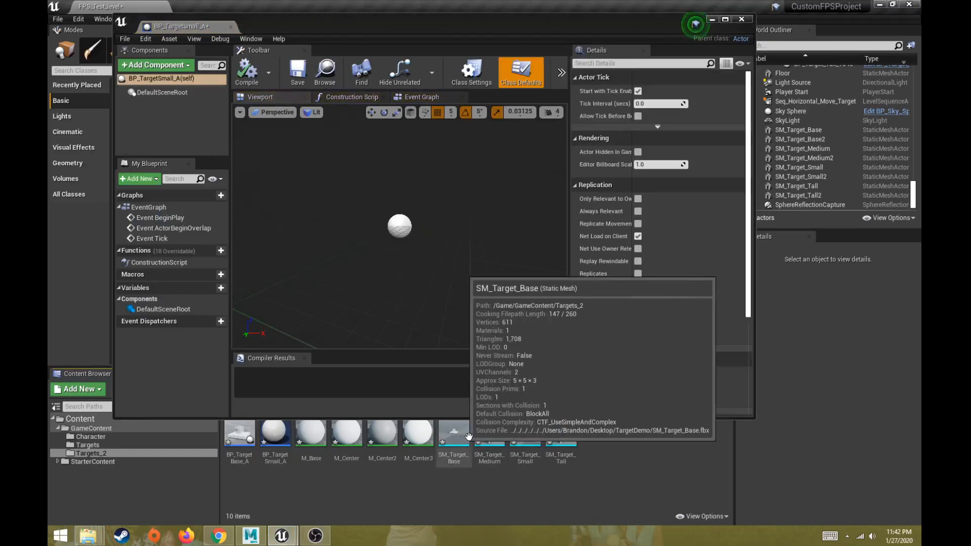
{"action": "left_click_drag", "start_coordinate": [525, 438], "coordinate": [396, 229]}
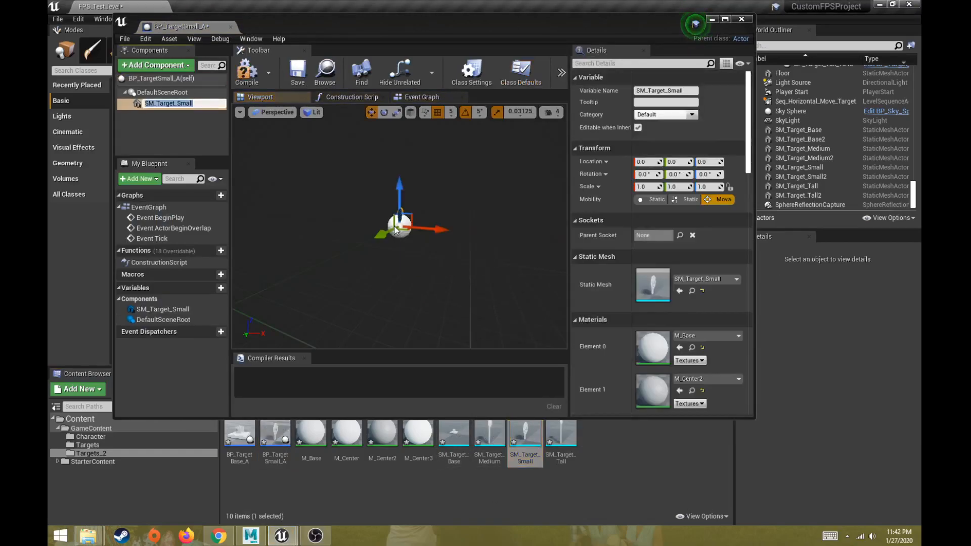
{"action": "left_click", "coordinate": [639, 186]}
{"action": "key", "text": "Tab"}
{"action": "type", "text": "10"}
{"action": "key", "text": "Tab"}
{"action": "type", "text": "10"}
{"action": "key", "text": "Return"}
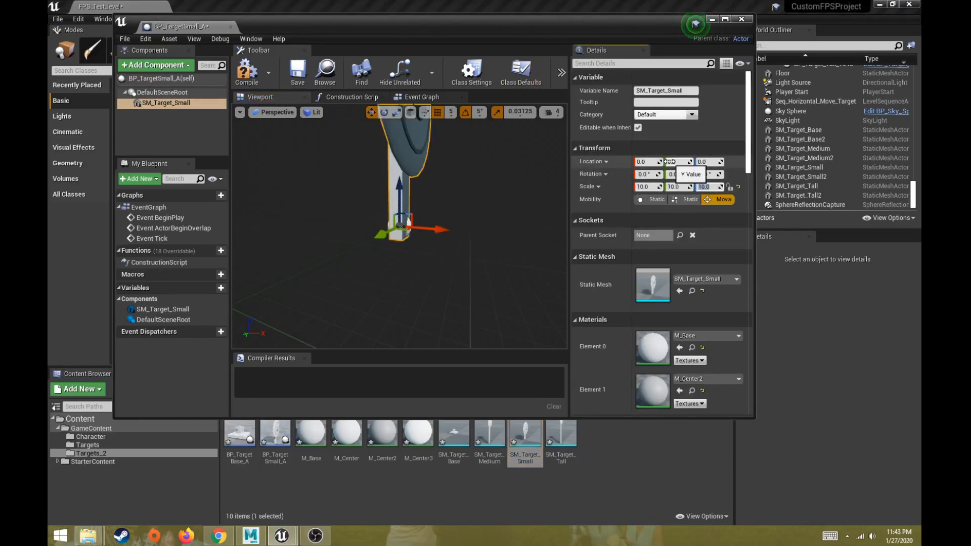
{"action": "left_click", "coordinate": [246, 70]}
Step: Try rotating the small target frame about the pivot at its foot, and undo the rotation
{"action": "scroll", "coordinate": [420, 220], "scroll_direction": "up", "scroll_amount": 3}
{"action": "scroll", "coordinate": [431, 219], "scroll_direction": "down", "scroll_amount": 3}
{"action": "left_click_drag", "start_coordinate": [431, 219], "coordinate": [379, 219], "text": "alt"}
{"action": "key", "text": "e"}
{"action": "mouse_move", "coordinate": [445, 217]}
{"action": "left_mouse_down"}
{"action": "mouse_move", "coordinate": [440, 284]}
{"action": "mouse_move", "coordinate": [460, 199]}
{"action": "mouse_move", "coordinate": [439, 202]}
{"action": "left_mouse_up"}
{"action": "key", "text": "ctrl+z"}
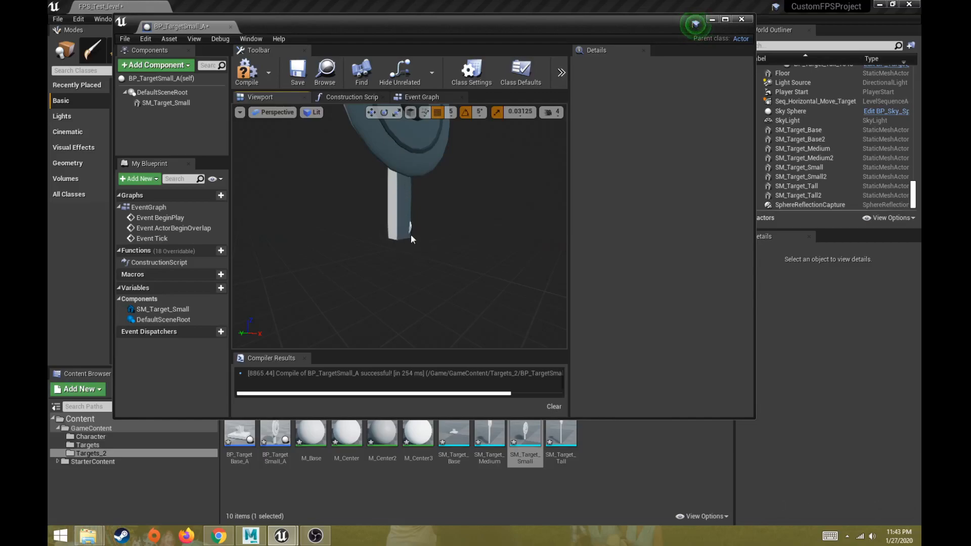
Step: Recompile BP_TargetSmall_A and bring the whole small target into view
{"action": "left_click", "coordinate": [246, 70]}
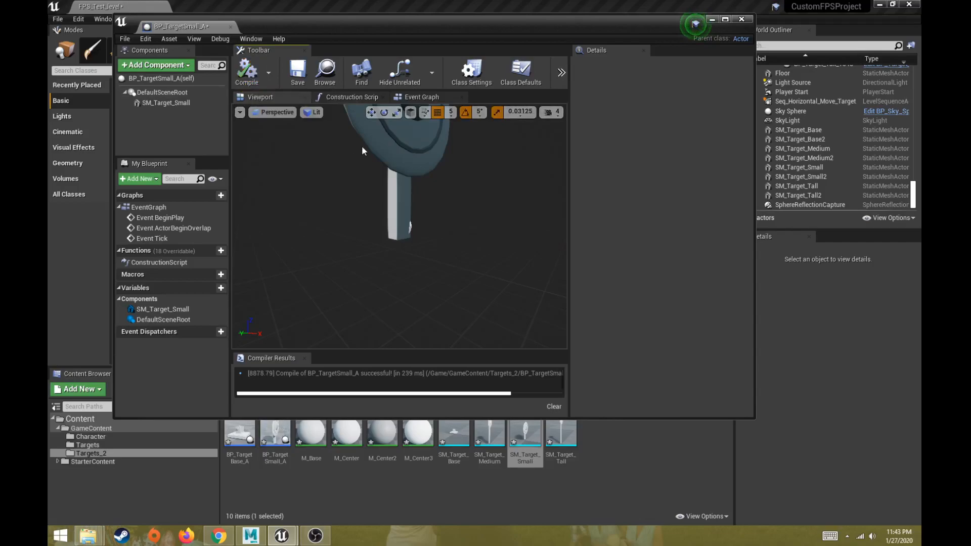
{"action": "scroll", "coordinate": [350, 194], "scroll_direction": "down", "scroll_amount": 4}
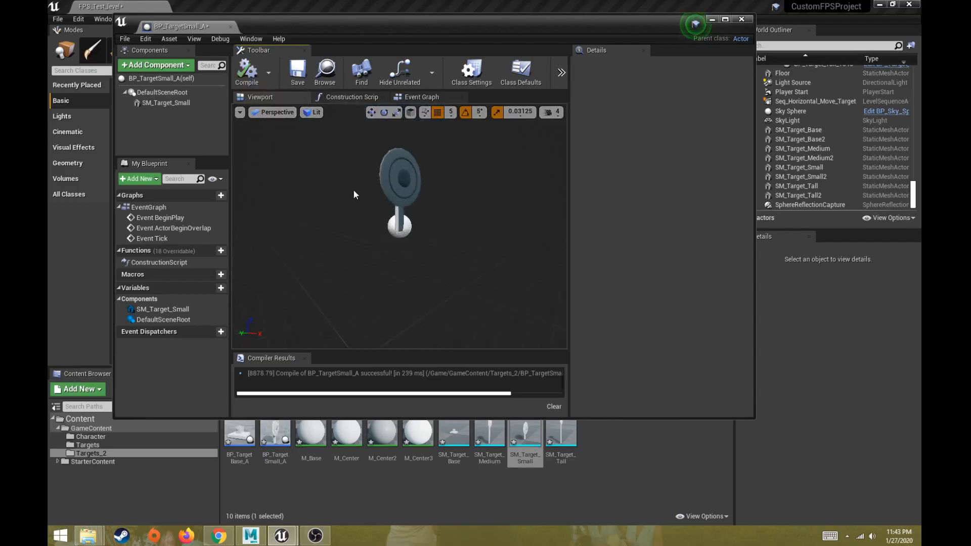
Step: Close the blueprint editor, try BP_TargetBase_A and BP_TargetSmall_A side by side in the level, and delete both actors
{"action": "left_click", "coordinate": [742, 18]}
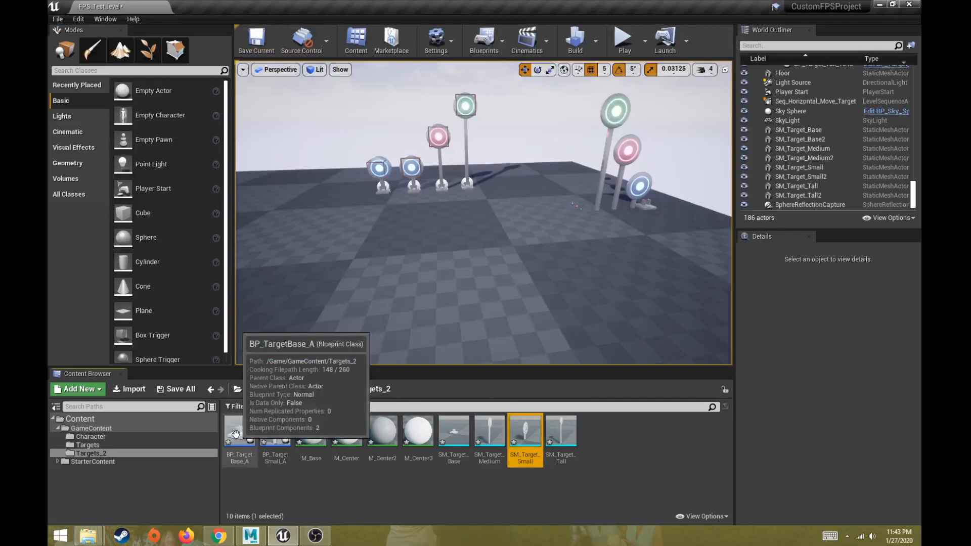
{"action": "left_click", "coordinate": [239, 433]}
{"action": "left_click_drag", "start_coordinate": [243, 429], "coordinate": [451, 263]}
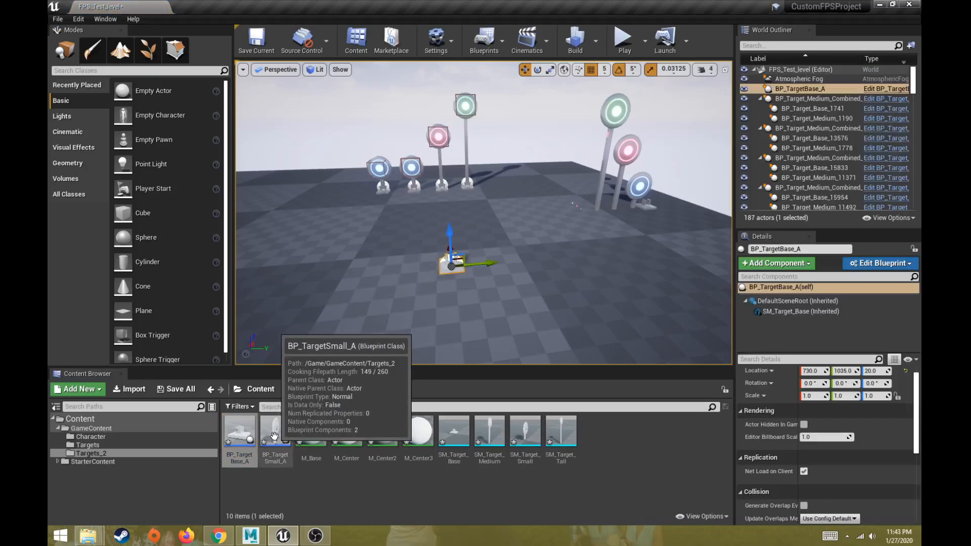
{"action": "left_click_drag", "start_coordinate": [274, 436], "coordinate": [493, 264]}
{"action": "left_click_drag", "start_coordinate": [535, 295], "coordinate": [357, 287], "text": "alt"}
{"action": "key", "text": "Delete"}
{"action": "left_click", "coordinate": [538, 264]}
{"action": "key", "text": "Delete"}
Step: Place a BP_TargetSmall_A actor on an open area of the level floor
{"action": "left_click_drag", "start_coordinate": [501, 250], "coordinate": [404, 308], "text": "alt"}
{"action": "key", "text": "w"}
{"action": "right_click_drag", "start_coordinate": [483, 212], "coordinate": [505, 185]}
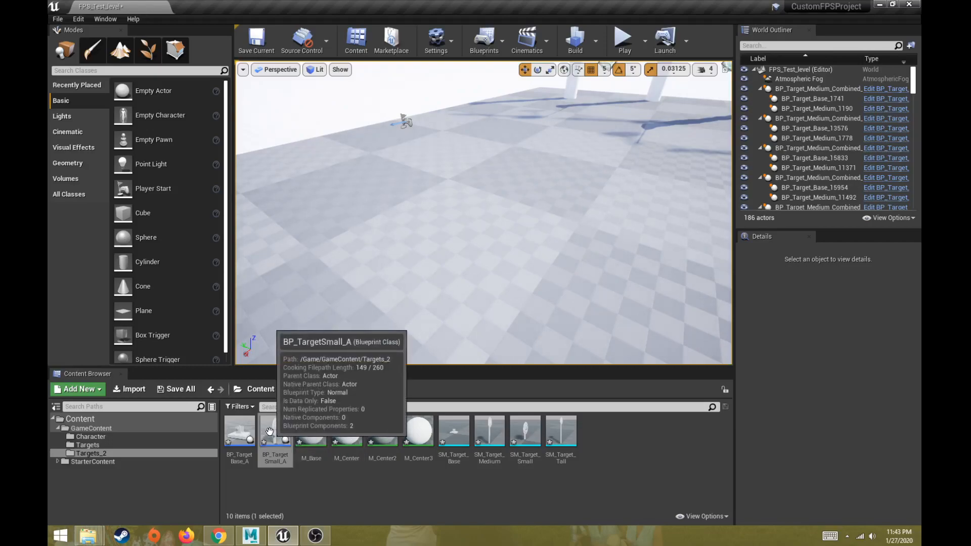
{"action": "left_click_drag", "start_coordinate": [275, 430], "coordinate": [452, 182]}
{"action": "scroll", "coordinate": [437, 232], "scroll_direction": "up", "scroll_amount": 2}
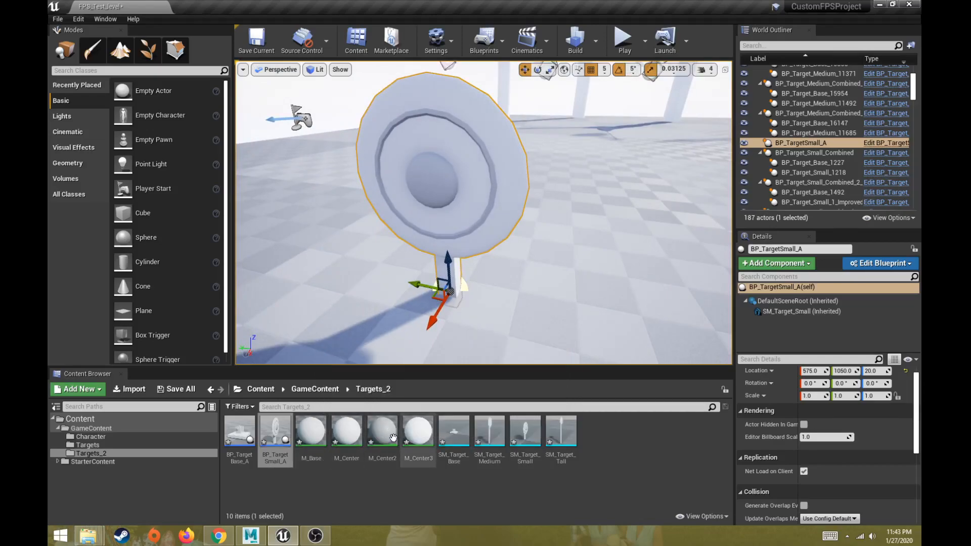
Step: Open the M_Base material and separate its overlapping nodes, with Param on the input side of the result node
{"action": "double_click", "coordinate": [311, 433]}
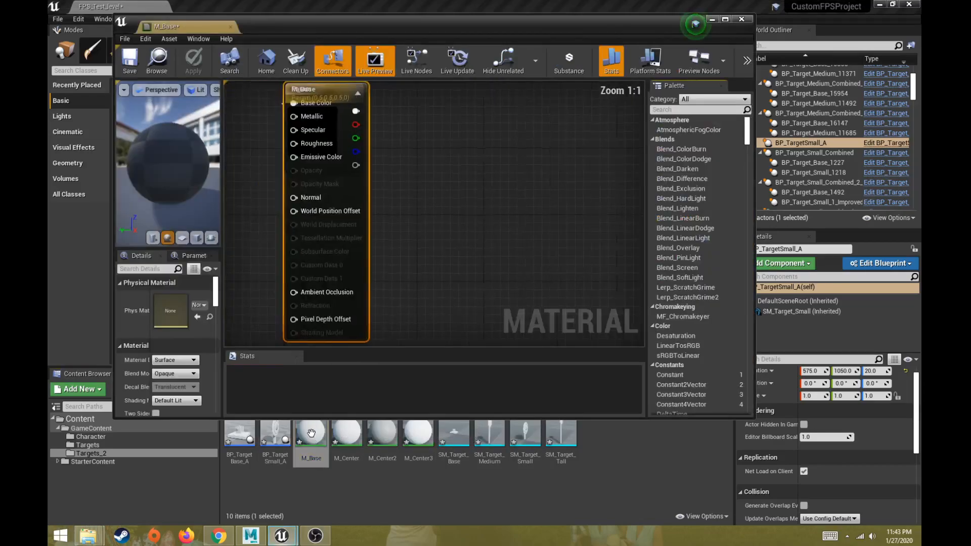
{"action": "scroll", "coordinate": [387, 159], "scroll_direction": "down", "scroll_amount": 2}
{"action": "right_click_drag", "start_coordinate": [337, 160], "coordinate": [338, 179]}
{"action": "left_click_drag", "start_coordinate": [438, 130], "coordinate": [554, 131]}
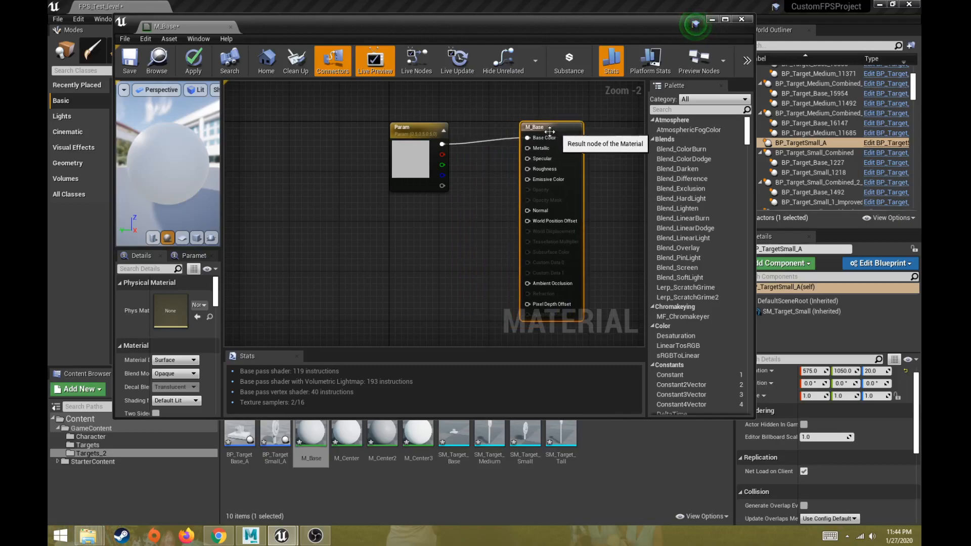
{"action": "left_click", "coordinate": [413, 128]}
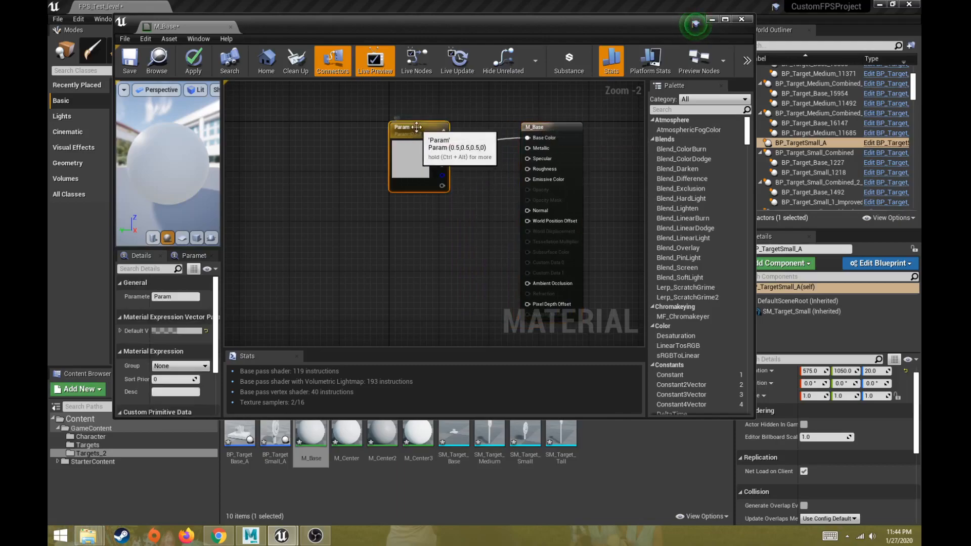
{"action": "left_click_drag", "start_coordinate": [413, 129], "coordinate": [392, 129]}
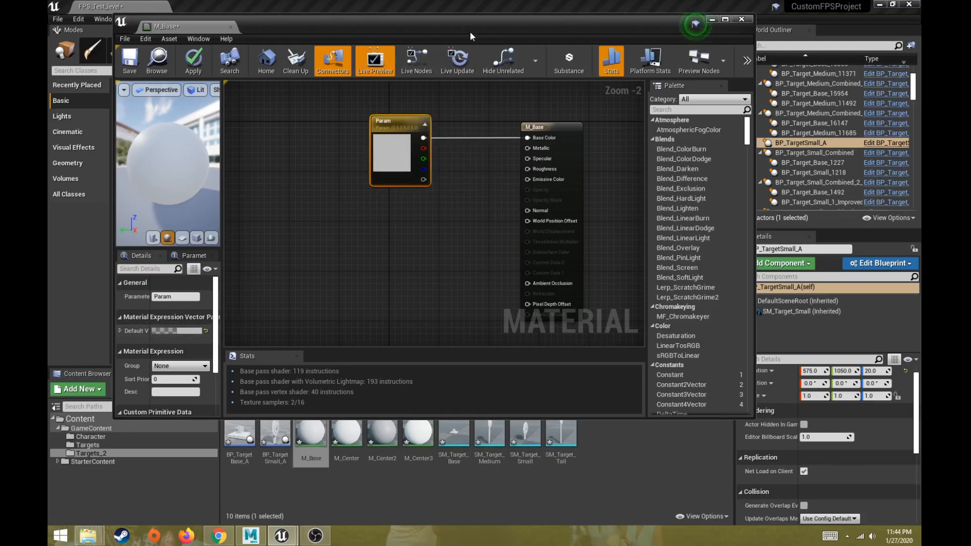
Step: Set M_Base's Param colour to a muted blue-grey with hex sRGB A8A9B700 and apply the material
{"action": "left_click_drag", "start_coordinate": [478, 15], "coordinate": [452, 18]}
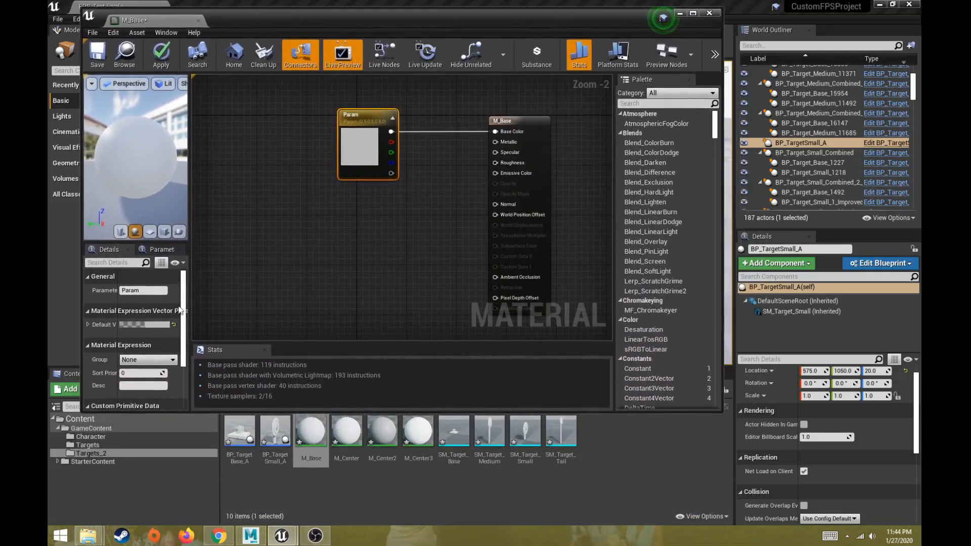
{"action": "left_click", "coordinate": [157, 324]}
{"action": "left_click_drag", "start_coordinate": [266, 344], "coordinate": [213, 319]}
{"action": "left_click_drag", "start_coordinate": [294, 344], "coordinate": [295, 368]}
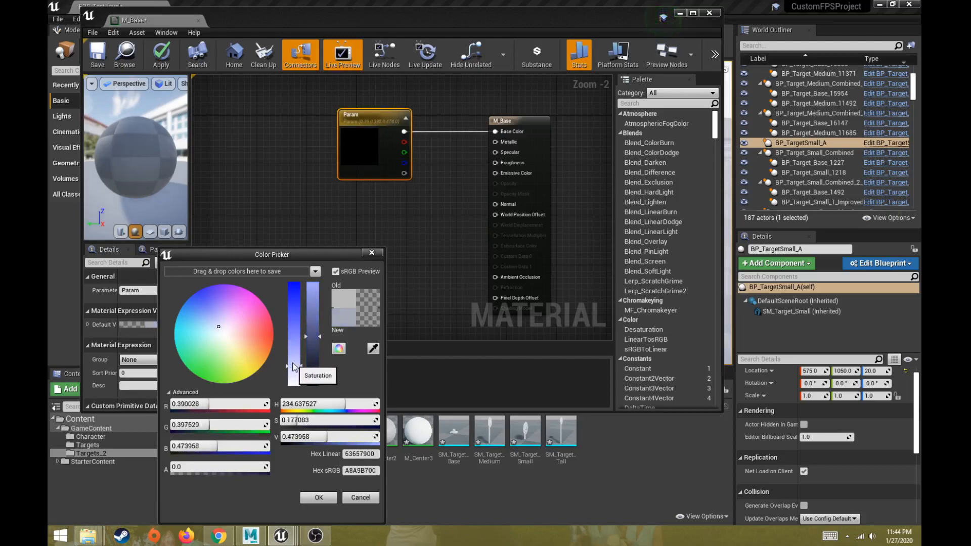
{"action": "left_click", "coordinate": [318, 497]}
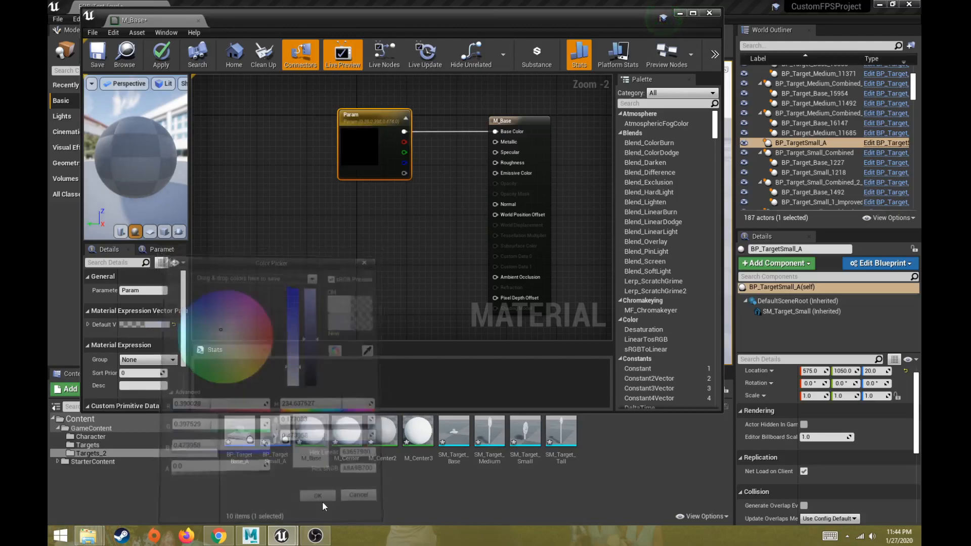
{"action": "left_click", "coordinate": [166, 60]}
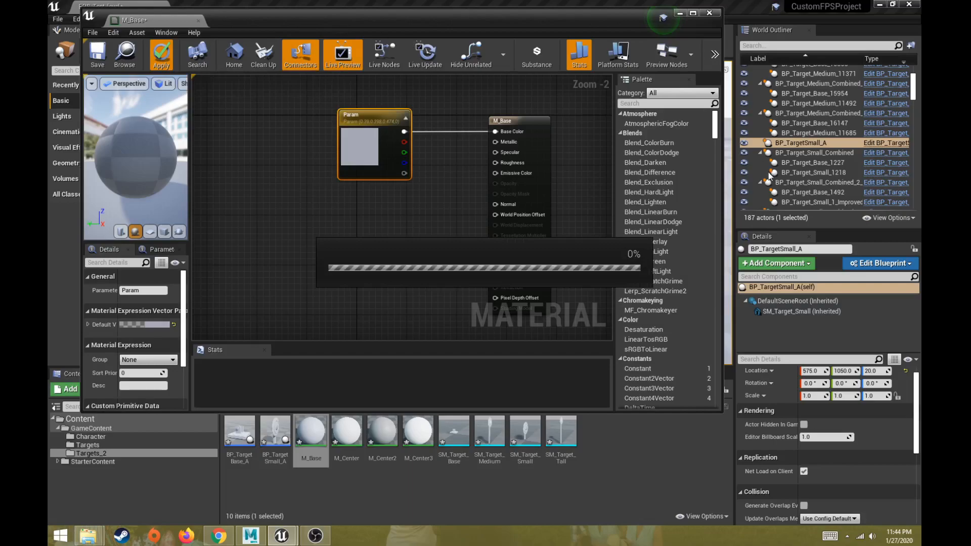
Step: Add a Constant node feeding M_Base's Metallic input, place it below Param, and set its value to 0.8
{"action": "left_click_drag", "start_coordinate": [532, 18], "coordinate": [478, 55]}
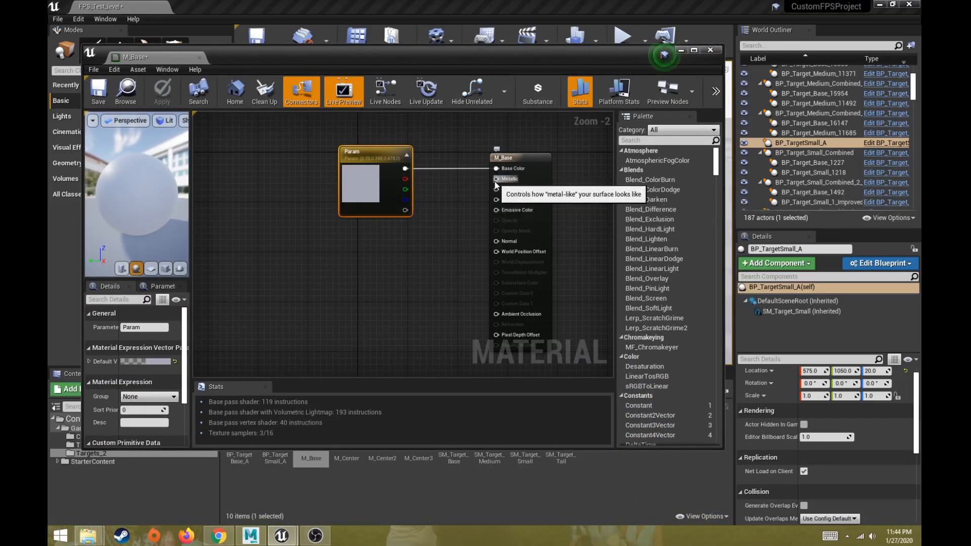
{"action": "left_click_drag", "start_coordinate": [497, 179], "coordinate": [414, 259]}
{"action": "type", "text": "cons"}
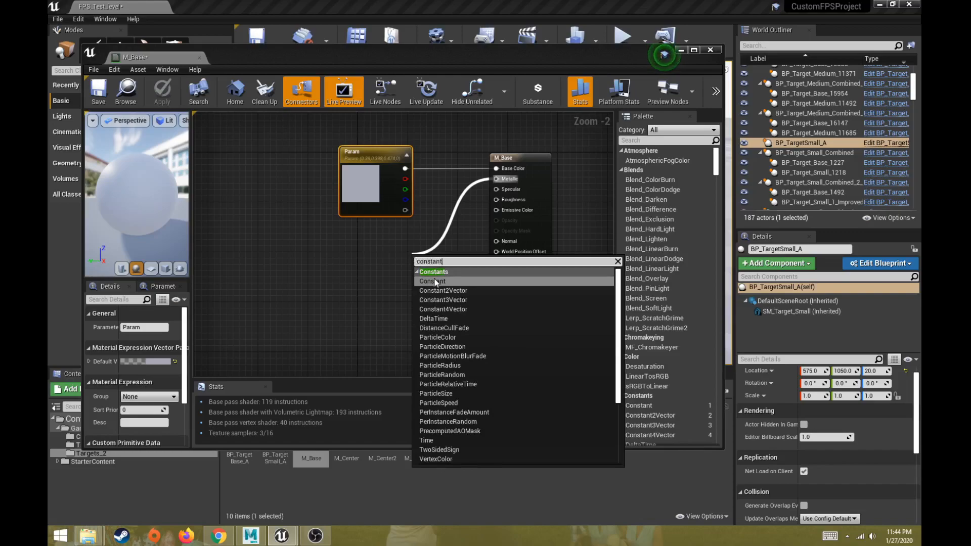
{"action": "type", "text": "tant"}
{"action": "left_click", "coordinate": [433, 281]}
{"action": "left_click_drag", "start_coordinate": [423, 267], "coordinate": [403, 247]}
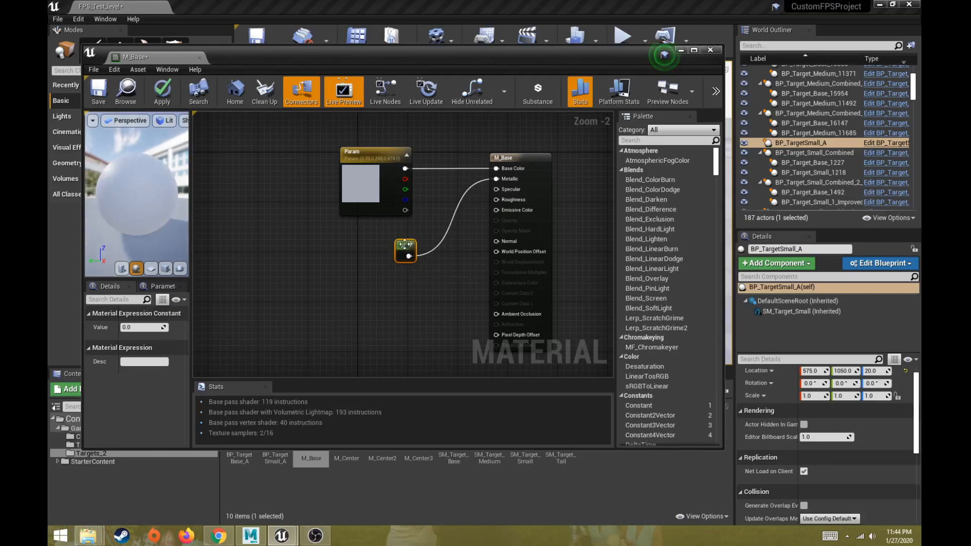
{"action": "left_click", "coordinate": [144, 327]}
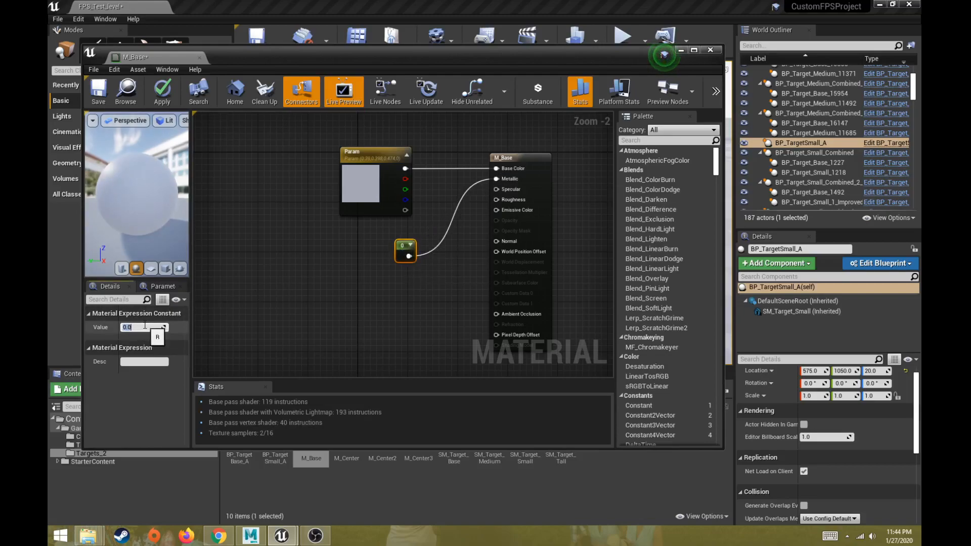
{"action": "key", "text": "Return"}
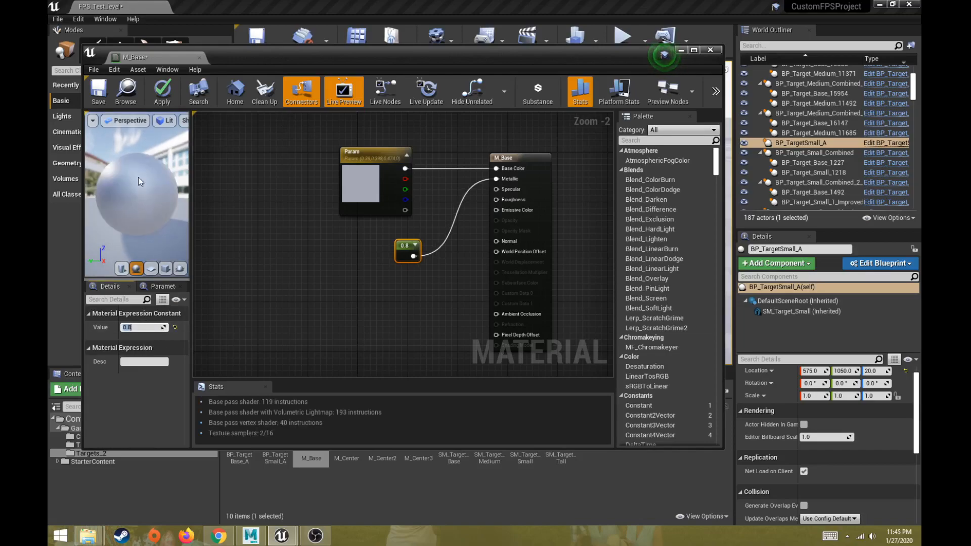
Step: Check the preview sphere's metallic look and raise the Metallic constant to 1
{"action": "left_click_drag", "start_coordinate": [135, 201], "coordinate": [135, 209]}
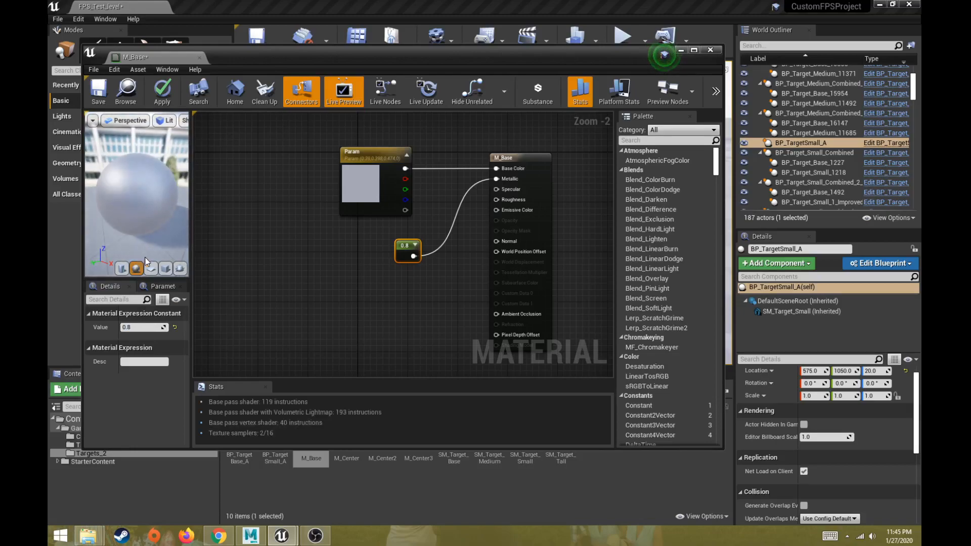
{"action": "left_click", "coordinate": [140, 328]}
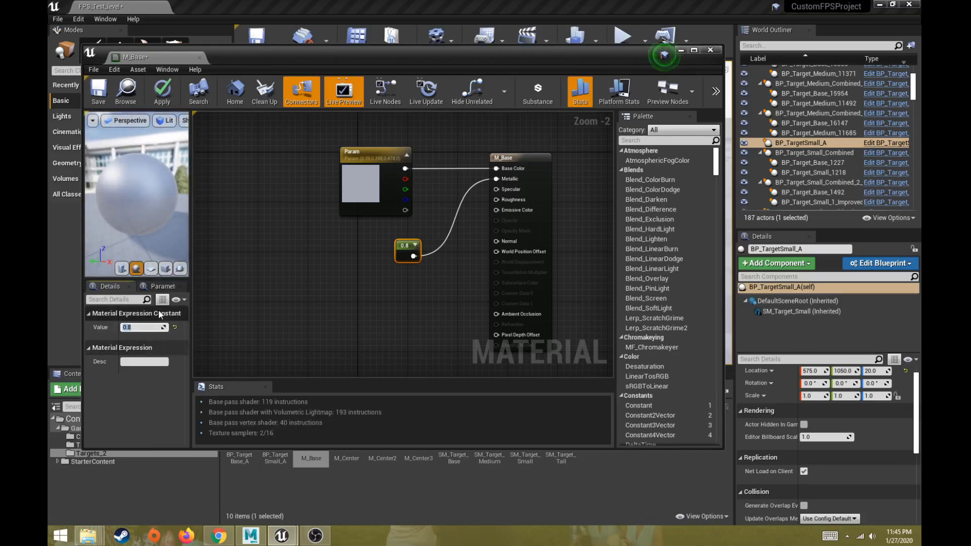
{"action": "type", "text": "1"}
{"action": "key", "text": "Return"}
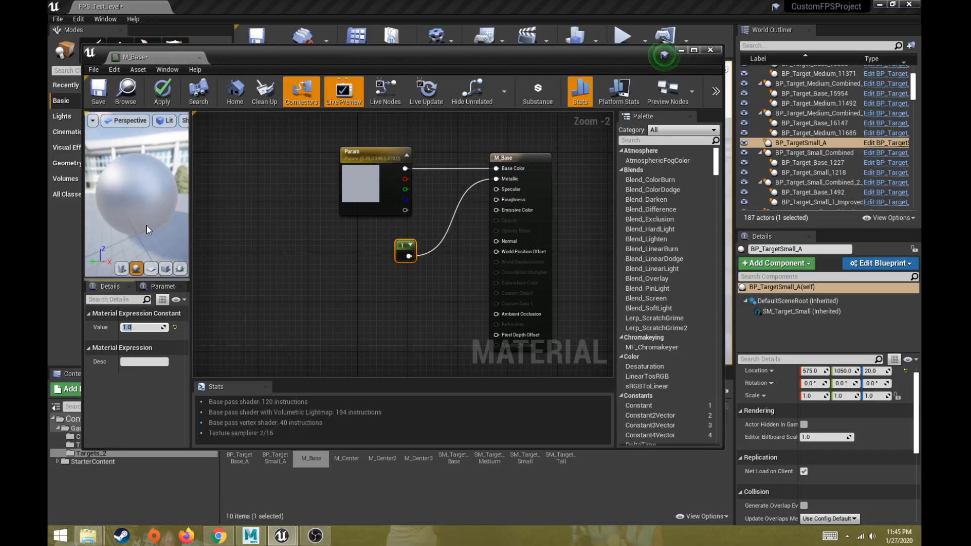
Step: Add a Constant node feeding M_Base's Roughness input and set its value to 0.3
{"action": "left_click_drag", "start_coordinate": [497, 200], "coordinate": [427, 288]}
{"action": "type", "text": "co"}
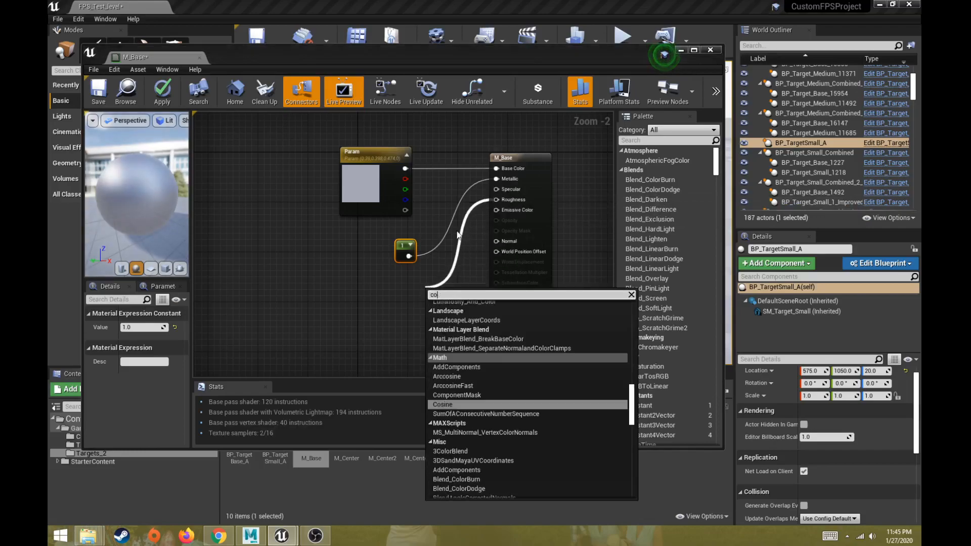
{"action": "type", "text": "nstant"}
{"action": "left_click", "coordinate": [449, 314]}
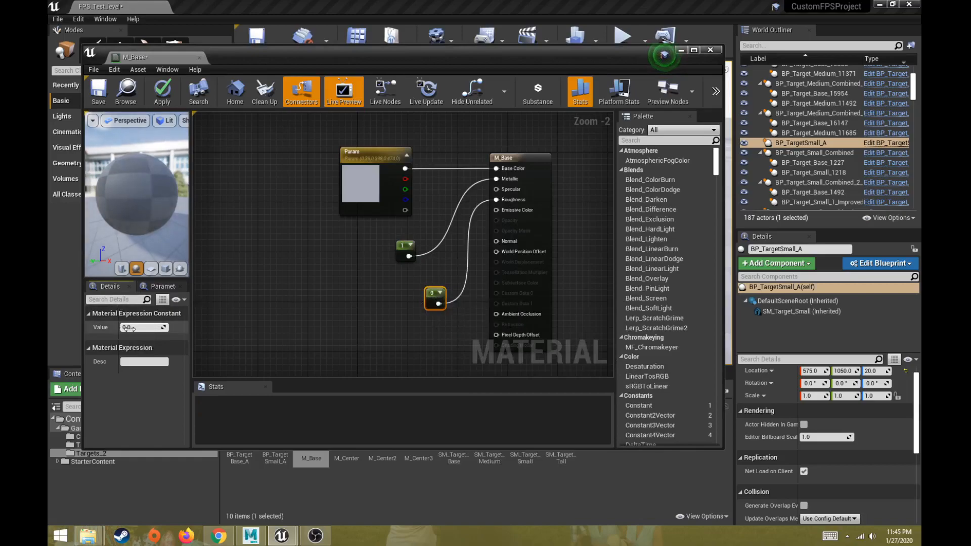
{"action": "key", "text": "BackSpace"}
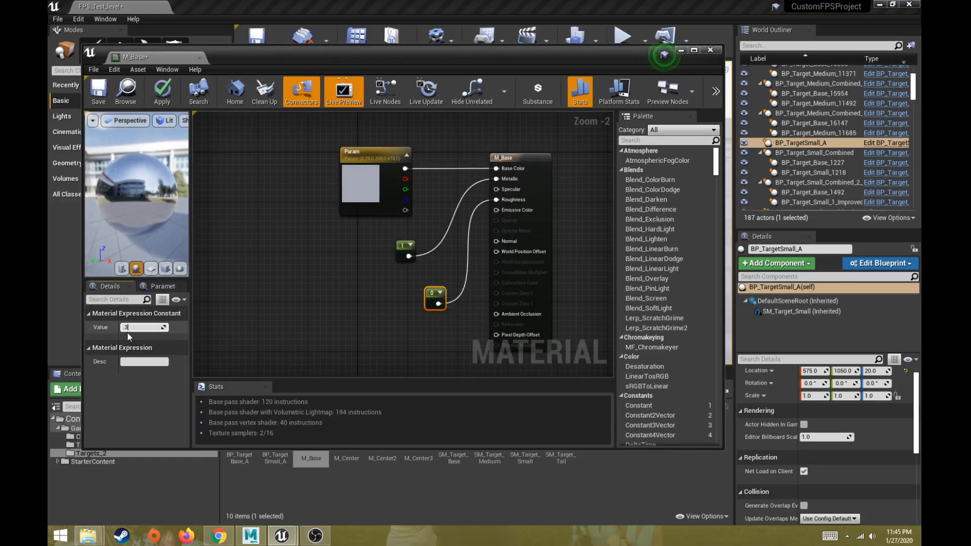
{"action": "type", "text": ".3"}
{"action": "key", "text": "Return"}
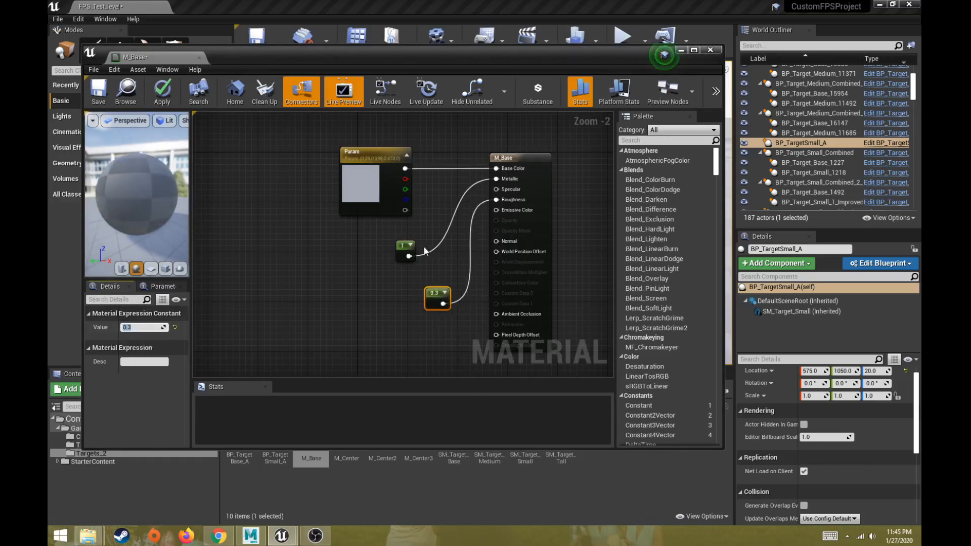
Step: Align the Roughness constant beneath the Metallic constant and apply the M_Base changes
{"action": "left_click", "coordinate": [403, 246]}
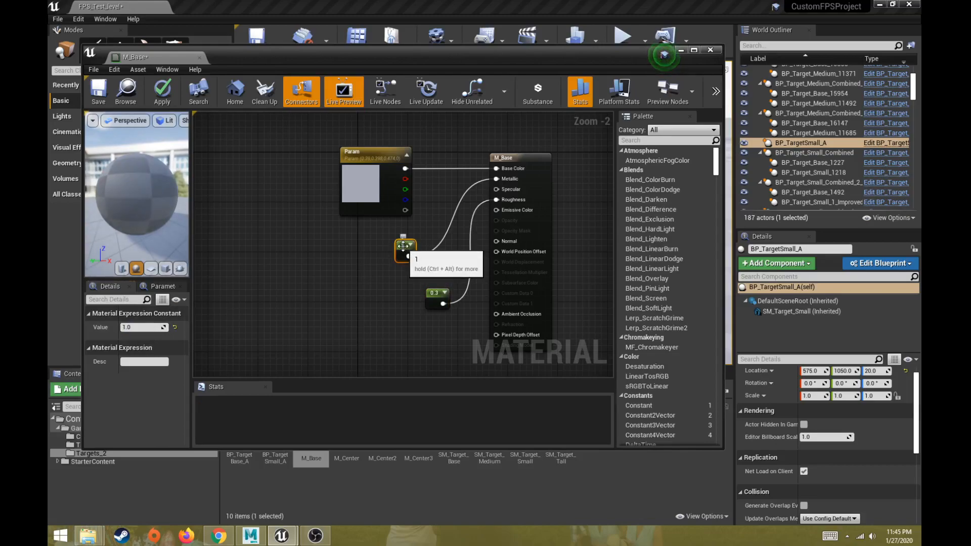
{"action": "left_click_drag", "start_coordinate": [436, 297], "coordinate": [399, 288]}
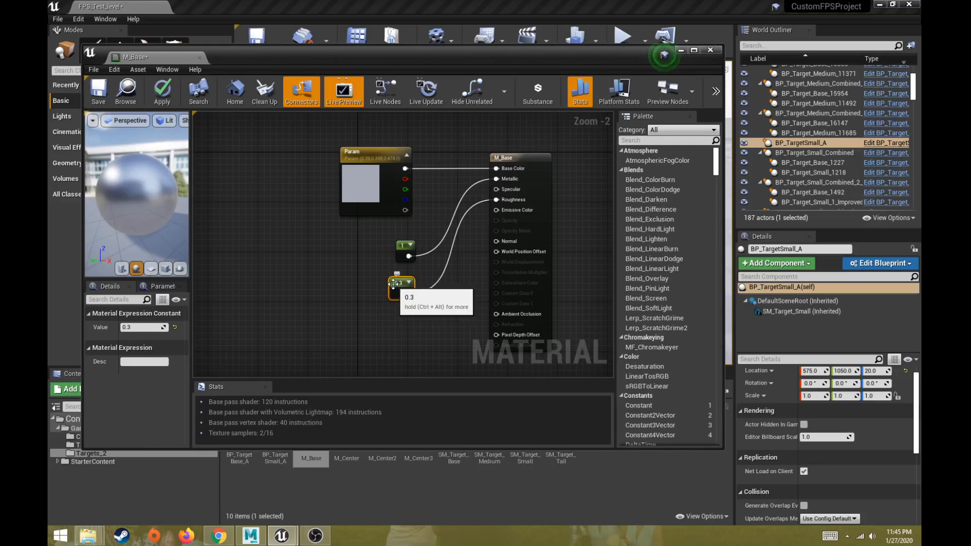
{"action": "left_click", "coordinate": [162, 91]}
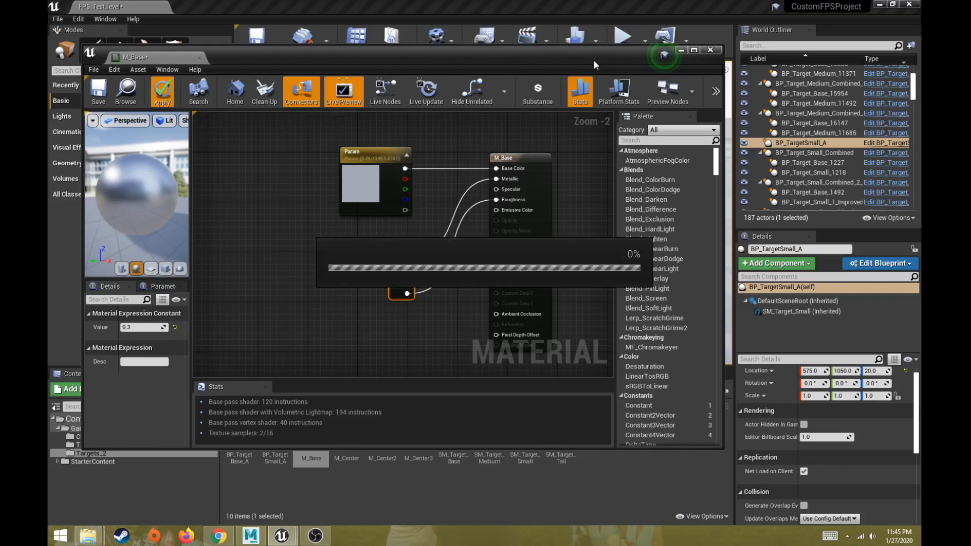
Step: Inspect the M_Base finish on the small target placed in the level, and close the material editor
{"action": "left_click_drag", "start_coordinate": [594, 59], "coordinate": [568, 420]}
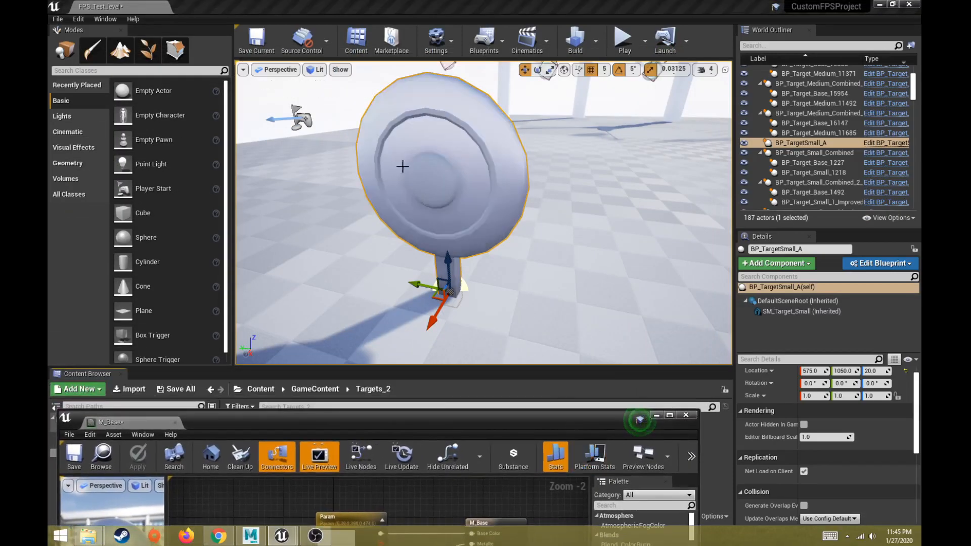
{"action": "left_click_drag", "start_coordinate": [520, 284], "coordinate": [566, 232], "text": "alt"}
{"action": "left_click_drag", "start_coordinate": [449, 293], "coordinate": [545, 383], "text": "alt"}
{"action": "left_click_drag", "start_coordinate": [526, 416], "coordinate": [613, 108]}
{"action": "left_click", "coordinate": [775, 108]}
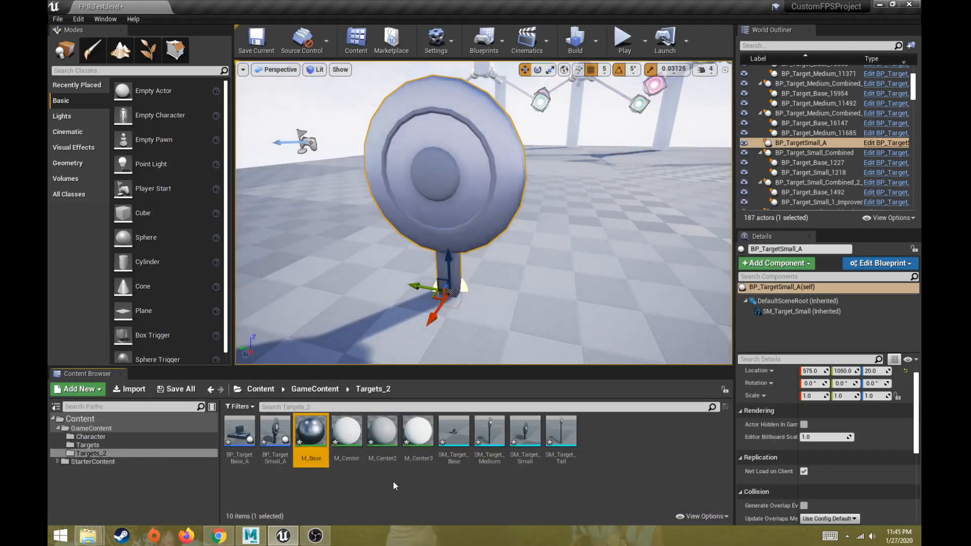
Step: Switch to Maya, select Target_Frame_Short, examine the target's materials in the Hypershade, and close it
{"action": "left_click", "coordinate": [251, 536]}
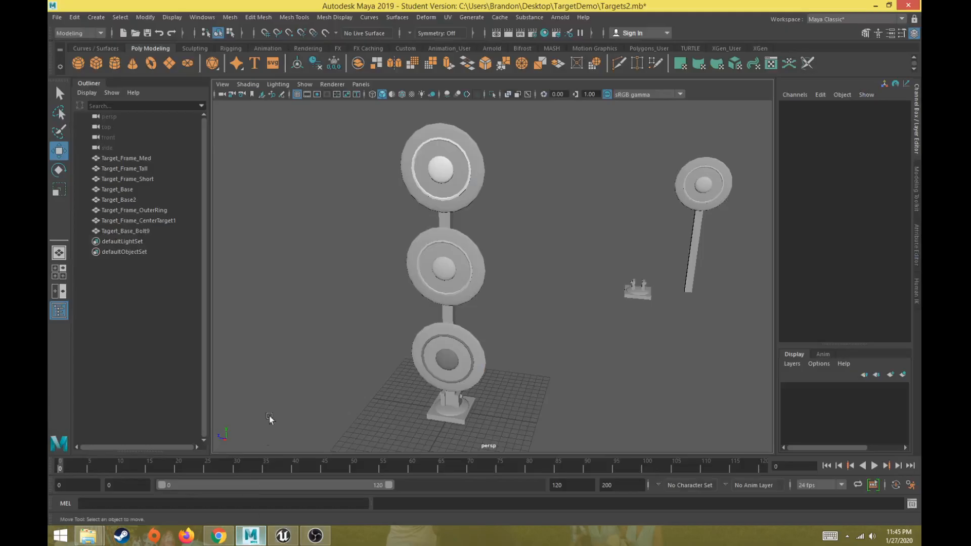
{"action": "left_click", "coordinate": [481, 357]}
{"action": "left_click", "coordinate": [545, 33]}
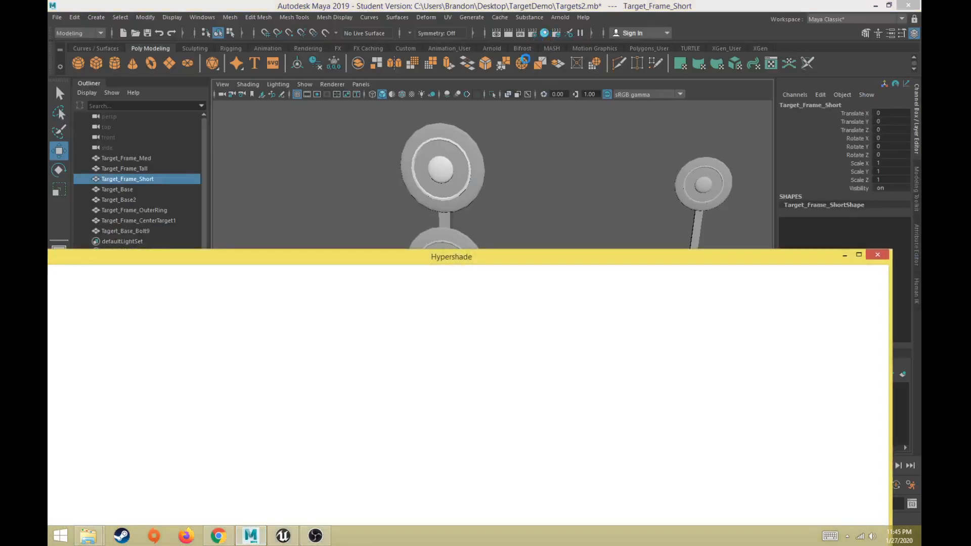
{"action": "left_click_drag", "start_coordinate": [407, 264], "coordinate": [417, 222]}
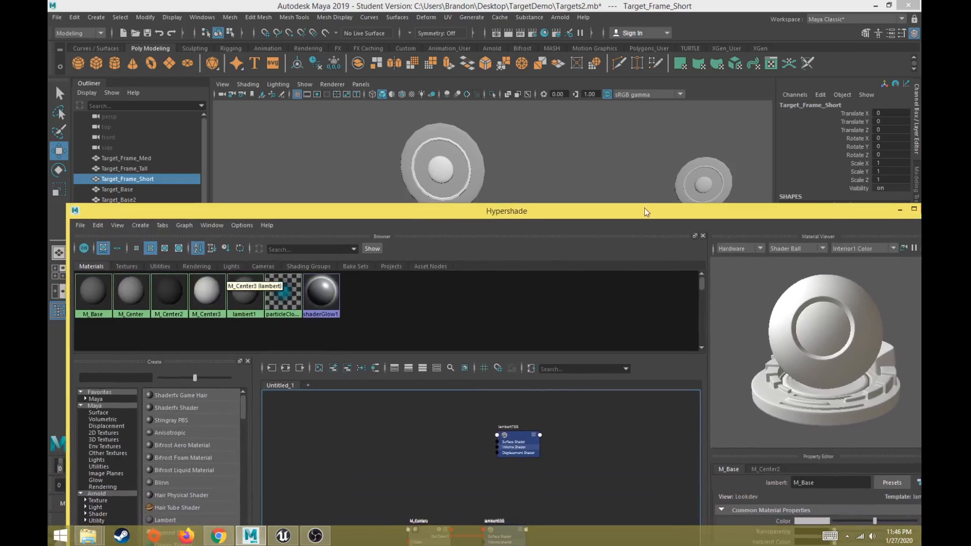
{"action": "left_click_drag", "start_coordinate": [873, 214], "coordinate": [817, 218]}
{"action": "left_click", "coordinate": [872, 213]}
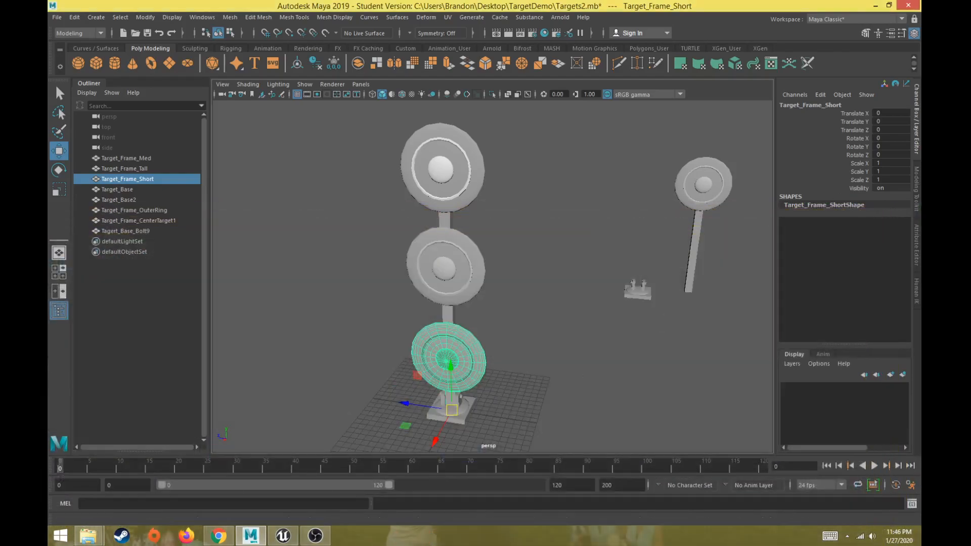
Step: Switch to Unreal Engine, open the M_Center2 material, and move its output node clear of the Param node
{"action": "left_click", "coordinate": [283, 535]}
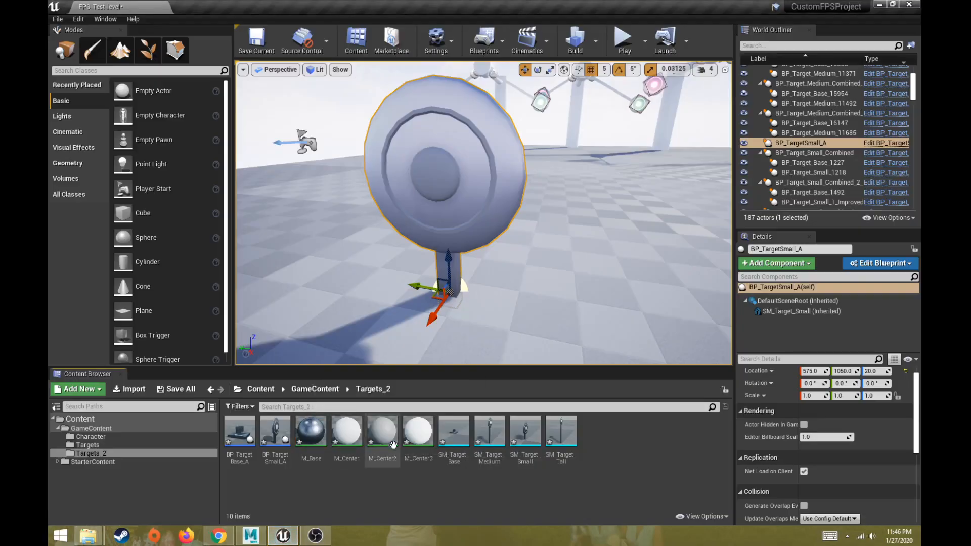
{"action": "double_click", "coordinate": [382, 432]}
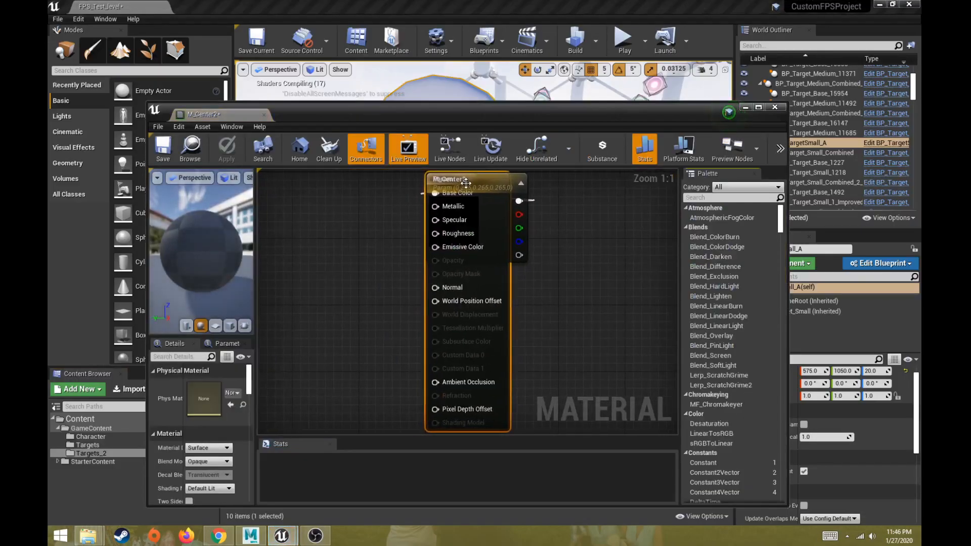
{"action": "left_click_drag", "start_coordinate": [490, 184], "coordinate": [633, 193]}
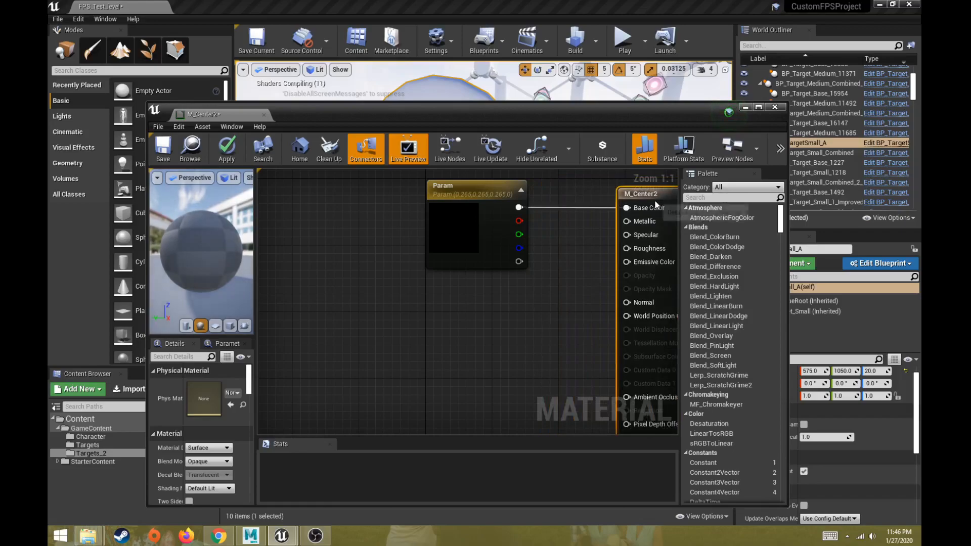
{"action": "left_click_drag", "start_coordinate": [606, 109], "coordinate": [597, 299]}
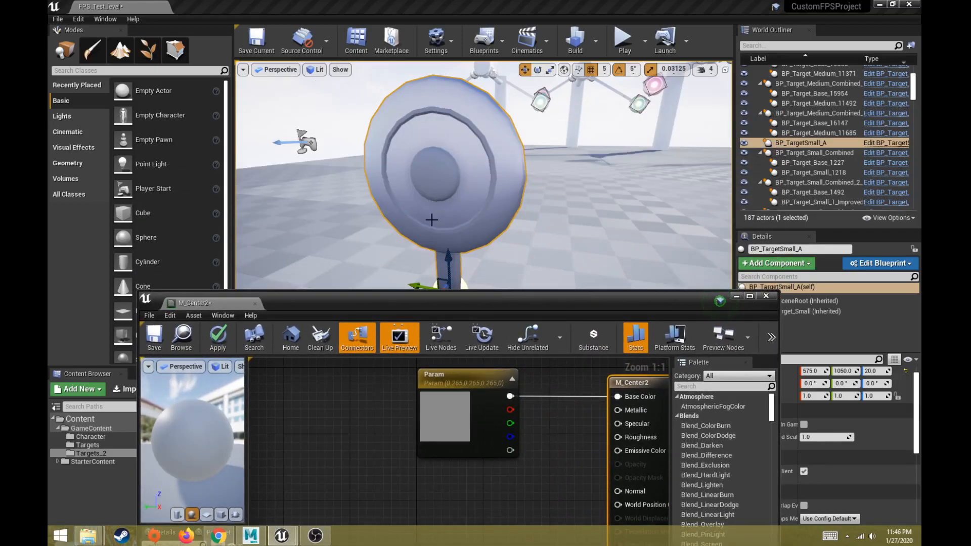
{"action": "left_click_drag", "start_coordinate": [466, 296], "coordinate": [448, 102]}
{"action": "right_click_drag", "start_coordinate": [422, 332], "coordinate": [419, 329]}
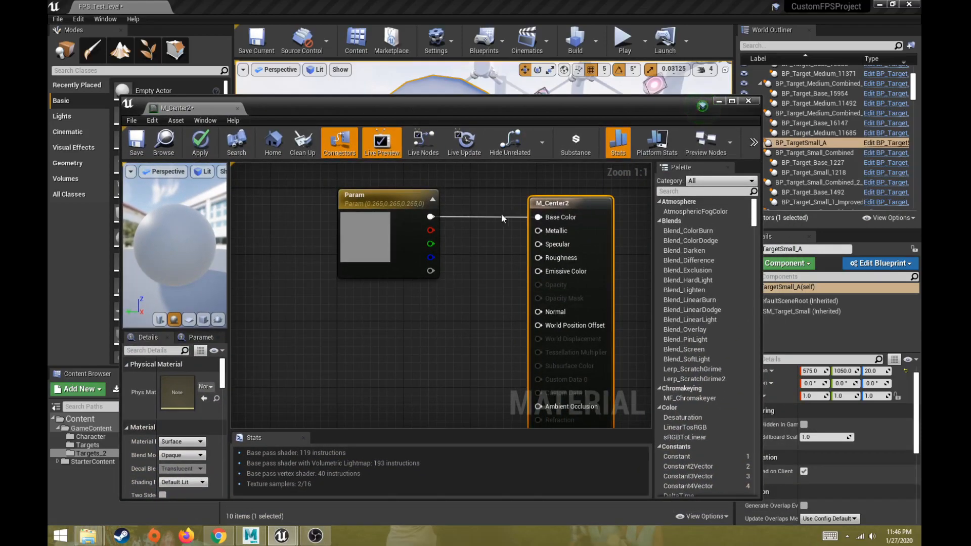
{"action": "left_click_drag", "start_coordinate": [549, 202], "coordinate": [590, 202]}
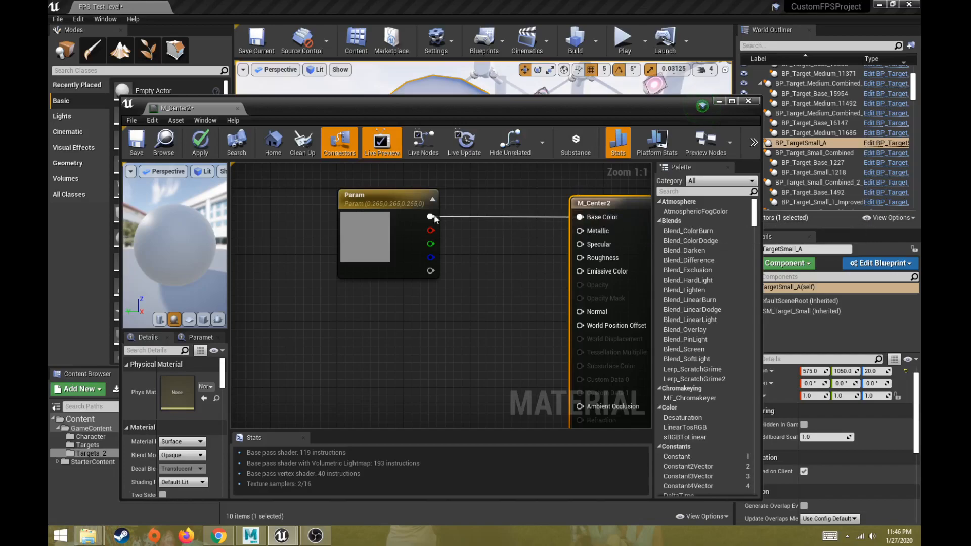
Step: Disconnect Param from M_Center2's Base Color input and move the Param node farther from the output node
{"action": "left_click", "coordinate": [580, 217], "text": "alt"}
{"action": "left_click_drag", "start_coordinate": [365, 195], "coordinate": [295, 198]}
{"action": "mouse_move", "coordinate": [401, 210]}
{"action": "right_mouse_down"}
{"action": "mouse_move", "coordinate": [344, 196]}
{"action": "mouse_move", "coordinate": [362, 218]}
{"action": "mouse_move", "coordinate": [394, 218]}
{"action": "right_mouse_up"}
Step: Add a Multiply node with Param feeding its A input, and connect its output to M_Center2's Emissive Color
{"action": "left_click_drag", "start_coordinate": [353, 211], "coordinate": [436, 267]}
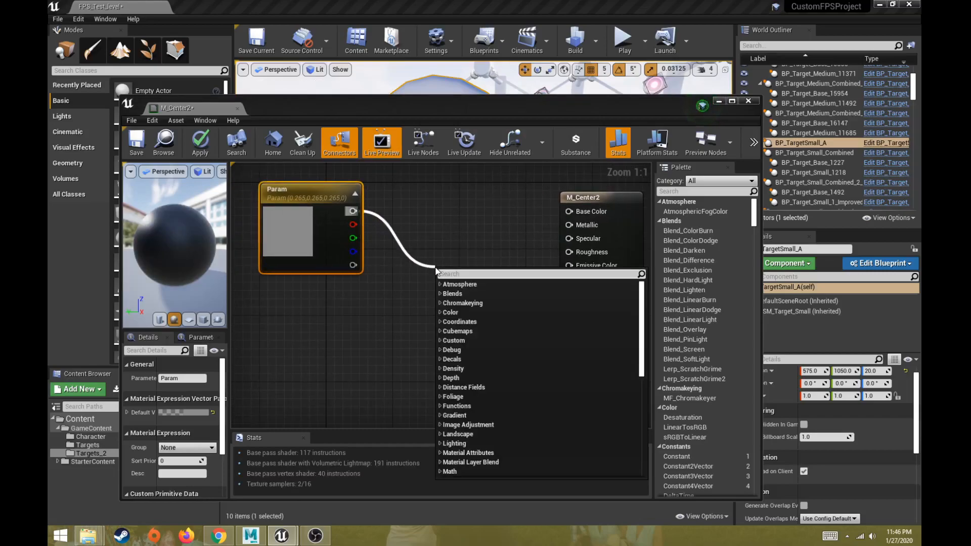
{"action": "type", "text": "mul"}
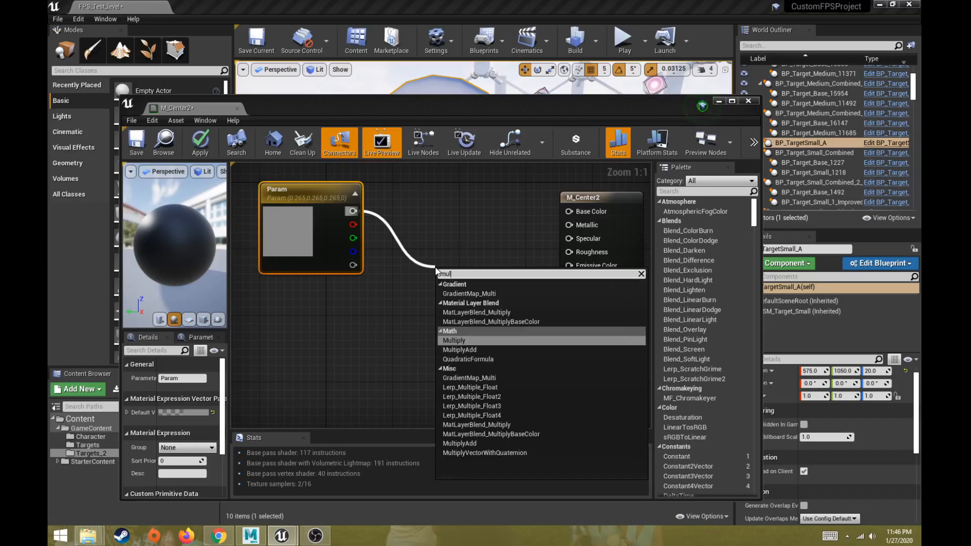
{"action": "left_click", "coordinate": [453, 340]}
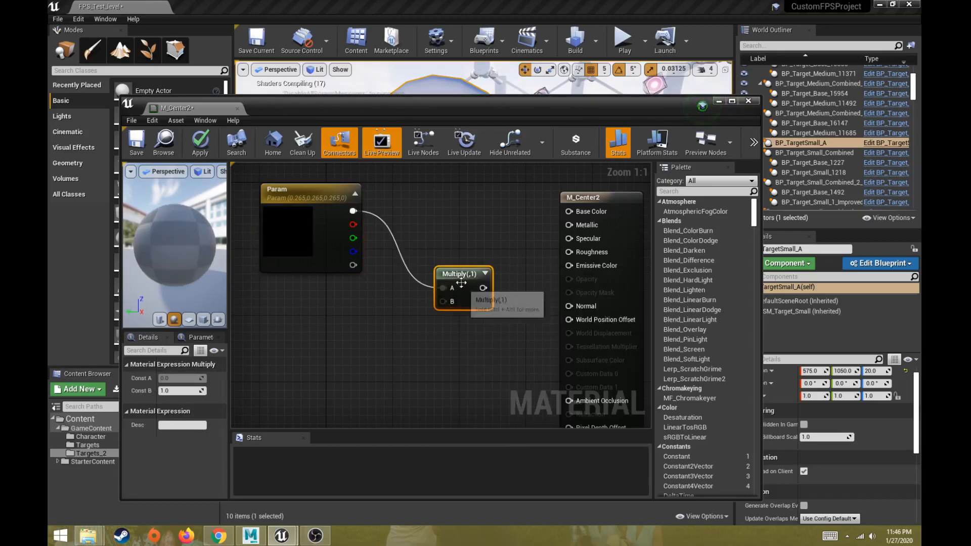
{"action": "left_click_drag", "start_coordinate": [461, 276], "coordinate": [570, 270]}
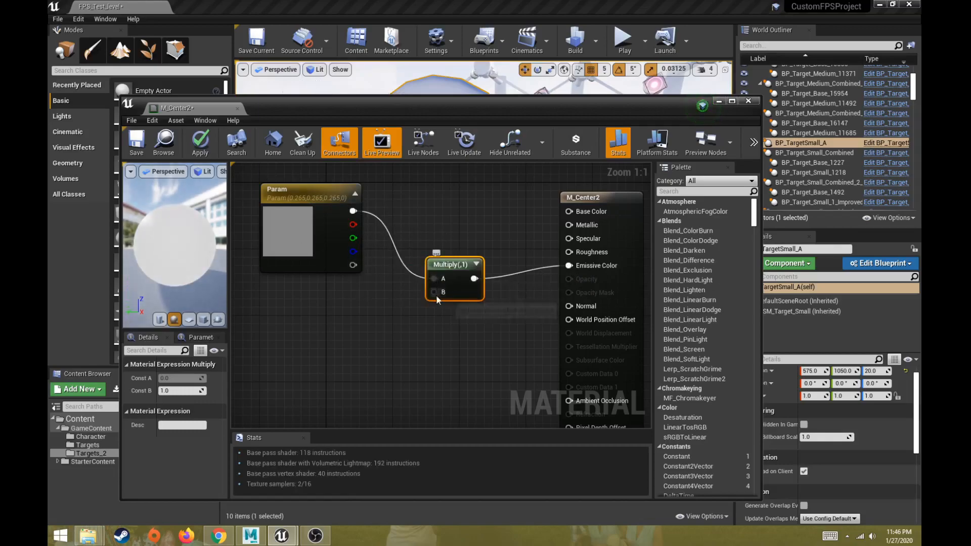
Step: Add a Constant node feeding the Multiply node's B input and place it beneath the Param node
{"action": "left_click_drag", "start_coordinate": [435, 293], "coordinate": [367, 317]}
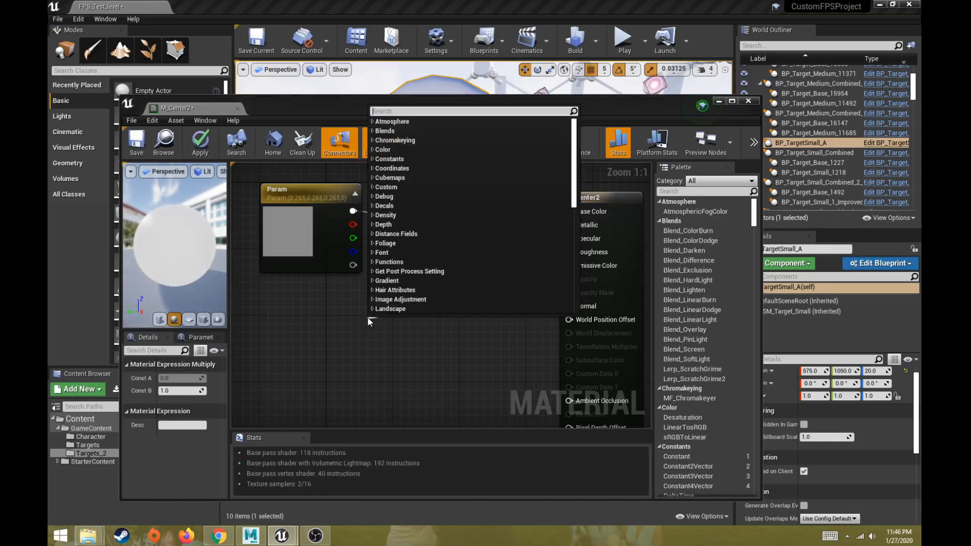
{"action": "type", "text": "cons"}
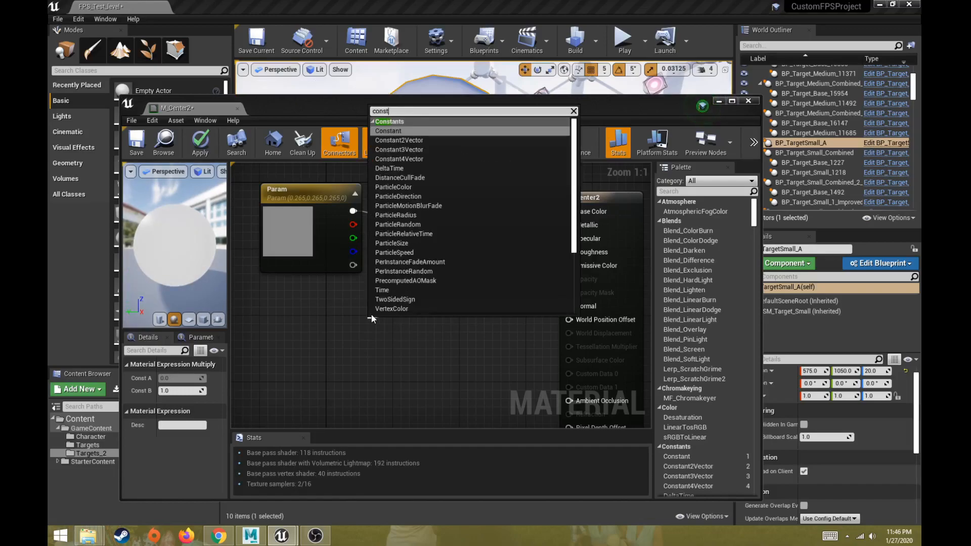
{"action": "type", "text": "t"}
{"action": "left_click", "coordinate": [390, 130]}
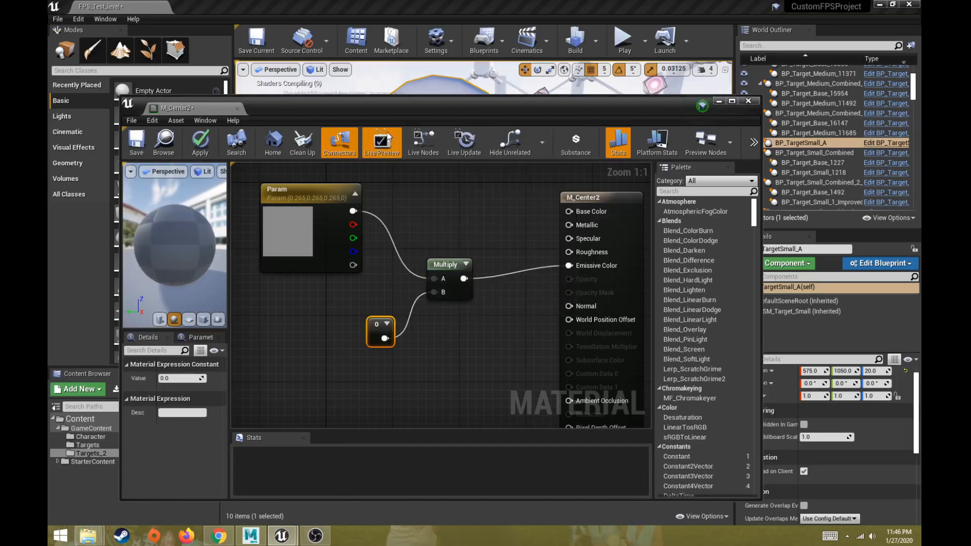
{"action": "left_click_drag", "start_coordinate": [369, 322], "coordinate": [345, 316]}
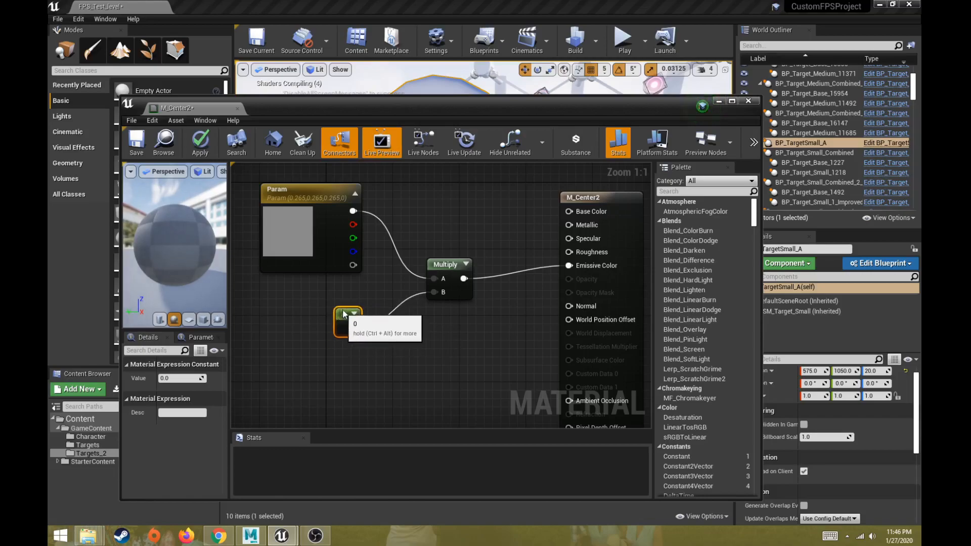
Step: Set the Param node's default colour to a pinkish red of about (1, 0, 0.129)
{"action": "left_click", "coordinate": [274, 248]}
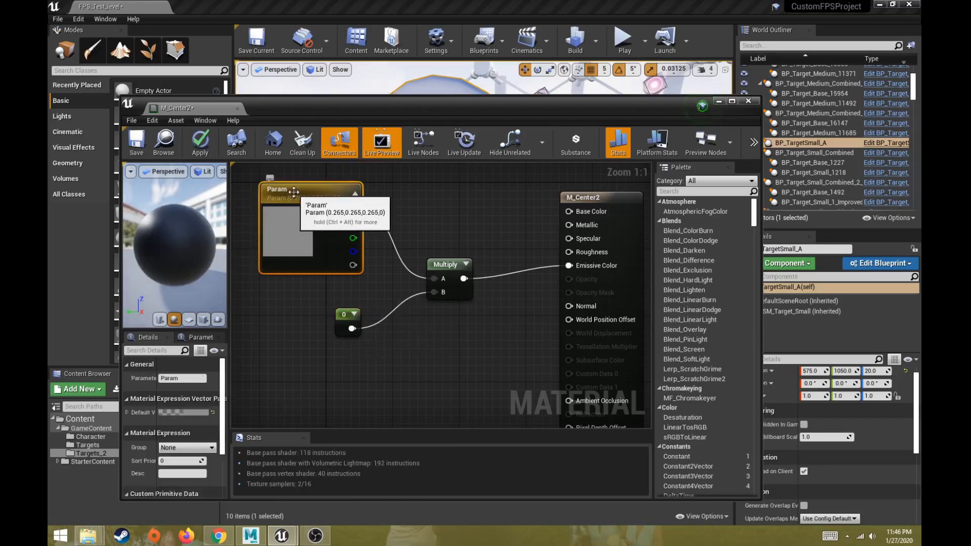
{"action": "left_click", "coordinate": [196, 411]}
{"action": "left_click_drag", "start_coordinate": [283, 329], "coordinate": [354, 284]}
{"action": "left_click", "coordinate": [357, 498]}
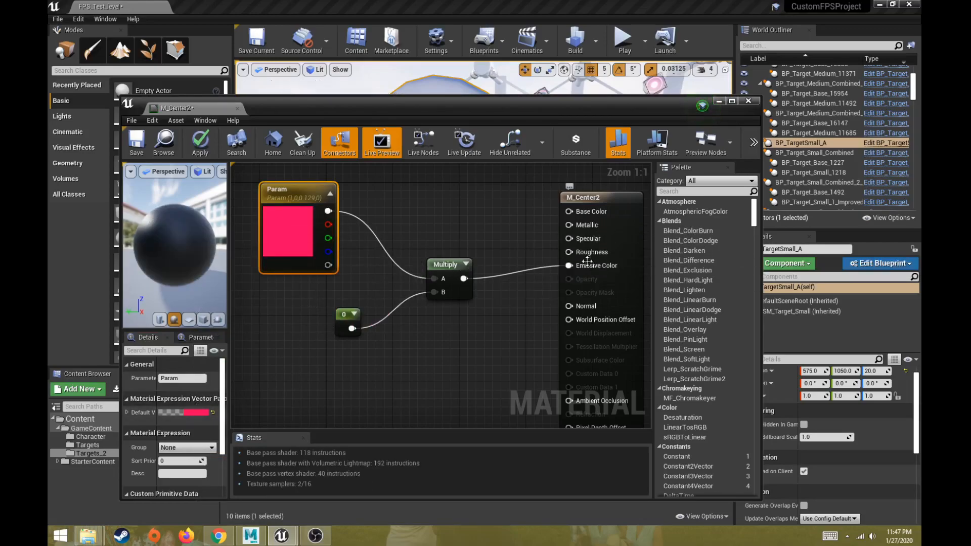
Step: Set the constant feeding the Multiply node to 50 and apply the M_Center2 changes
{"action": "left_click", "coordinate": [341, 317]}
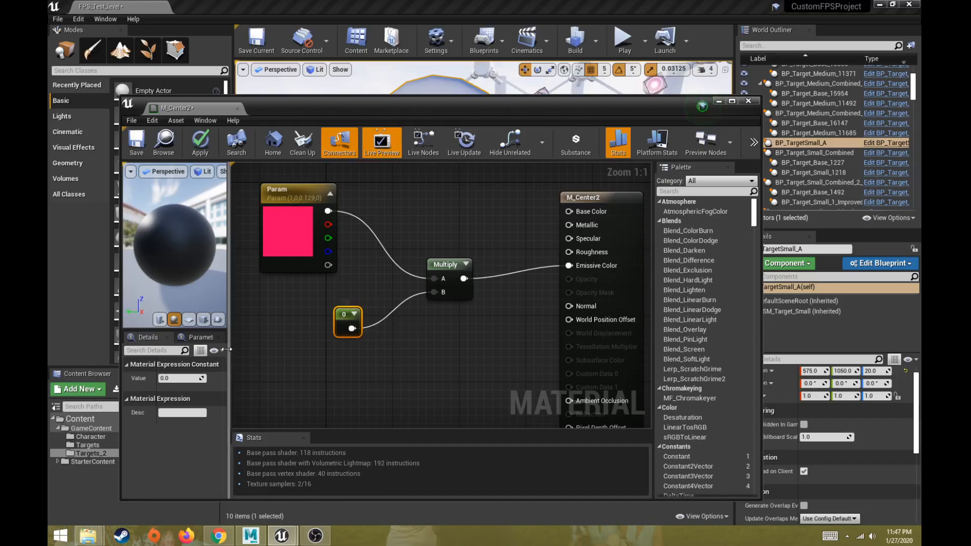
{"action": "left_click", "coordinate": [184, 379]}
{"action": "type", "text": "50"}
{"action": "key", "text": "Return"}
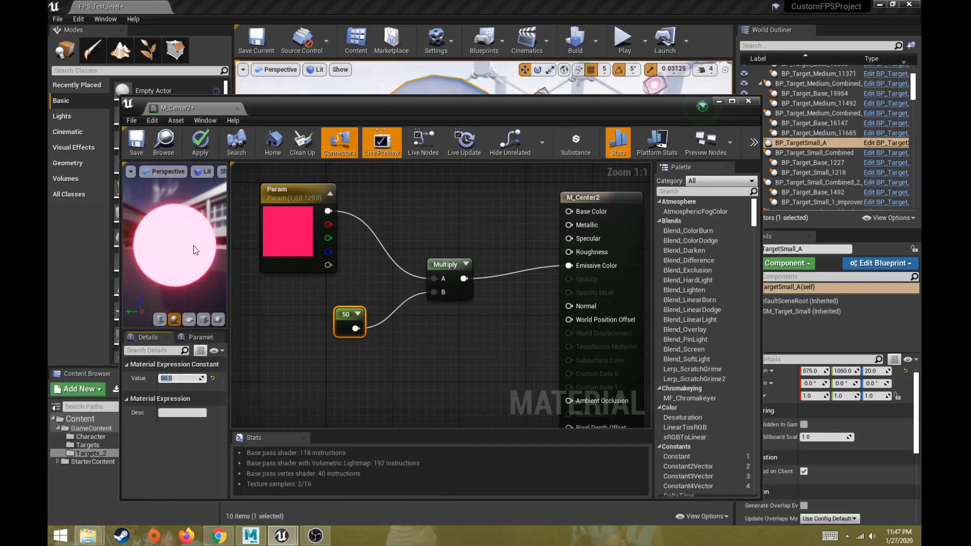
{"action": "left_click", "coordinate": [200, 144]}
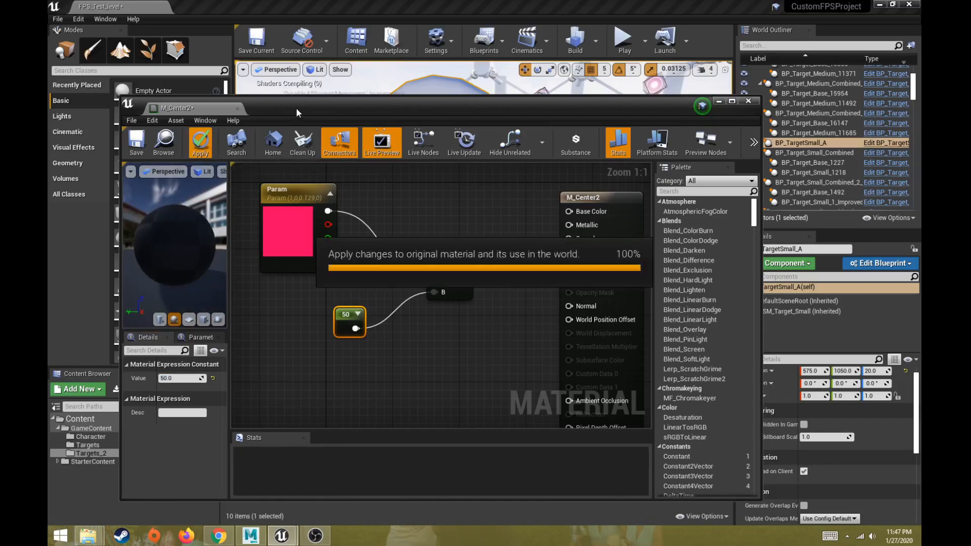
Step: Inspect M_Center2's emissive finish on the small target placed in the level, and close the material editor
{"action": "left_click_drag", "start_coordinate": [298, 104], "coordinate": [300, 382]}
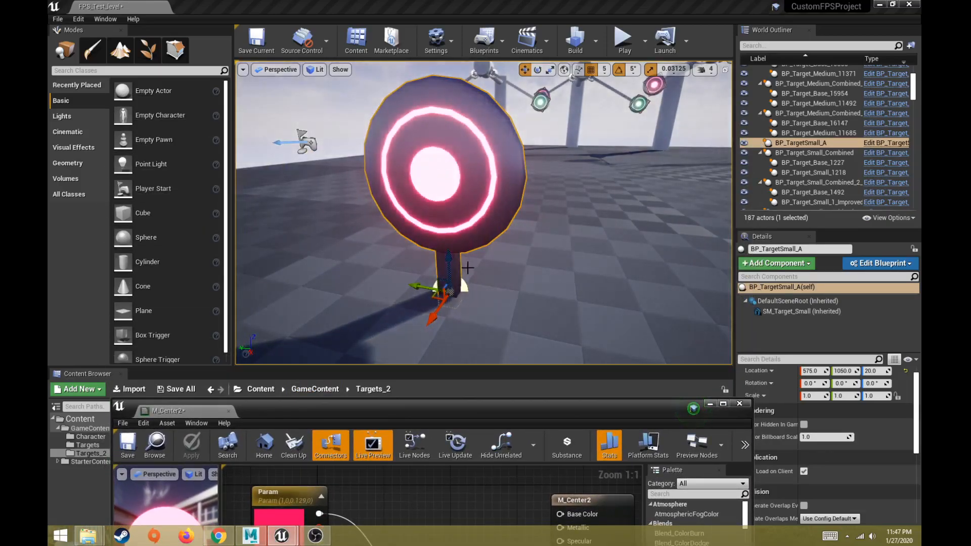
{"action": "left_click_drag", "start_coordinate": [492, 284], "coordinate": [531, 323], "text": "alt"}
{"action": "scroll", "coordinate": [502, 294], "scroll_direction": "down", "scroll_amount": 5}
{"action": "scroll", "coordinate": [496, 303], "scroll_direction": "up", "scroll_amount": 3}
{"action": "left_click_drag", "start_coordinate": [497, 407], "coordinate": [521, 107]}
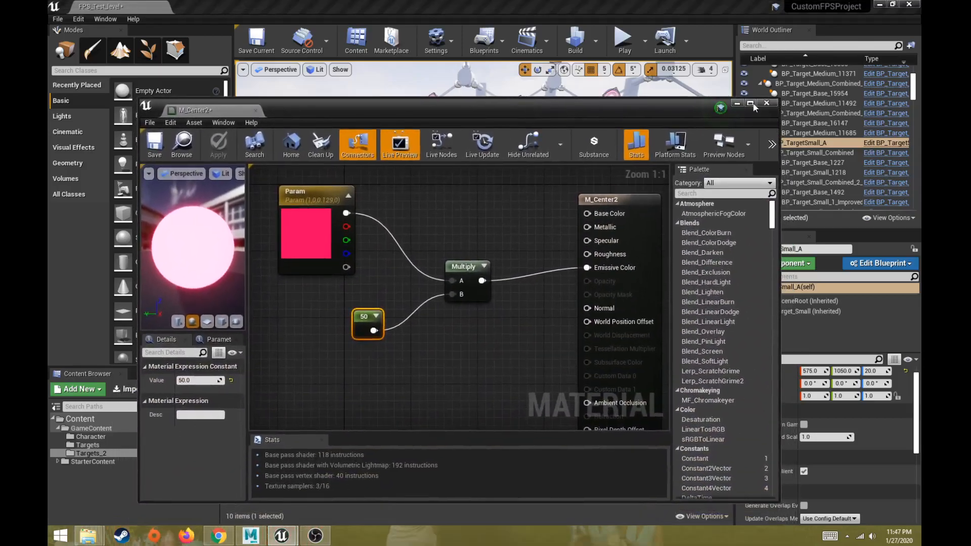
{"action": "left_click", "coordinate": [767, 104]}
Step: Examine the glow colours of the existing small, medium and tall targets elsewhere in the level
{"action": "left_click_drag", "start_coordinate": [523, 213], "coordinate": [268, 218], "text": "alt"}
{"action": "mouse_move", "coordinate": [482, 213]}
{"action": "left_mouse_down", "text": "alt"}
{"action": "mouse_move", "coordinate": [607, 212]}
{"action": "mouse_move", "coordinate": [483, 213]}
{"action": "left_mouse_up", "text": "alt"}
{"action": "right_click_drag", "start_coordinate": [483, 212], "coordinate": [546, 109]}
{"action": "key", "text": "w"}
{"action": "right_click_drag", "start_coordinate": [532, 174], "coordinate": [538, 175]}
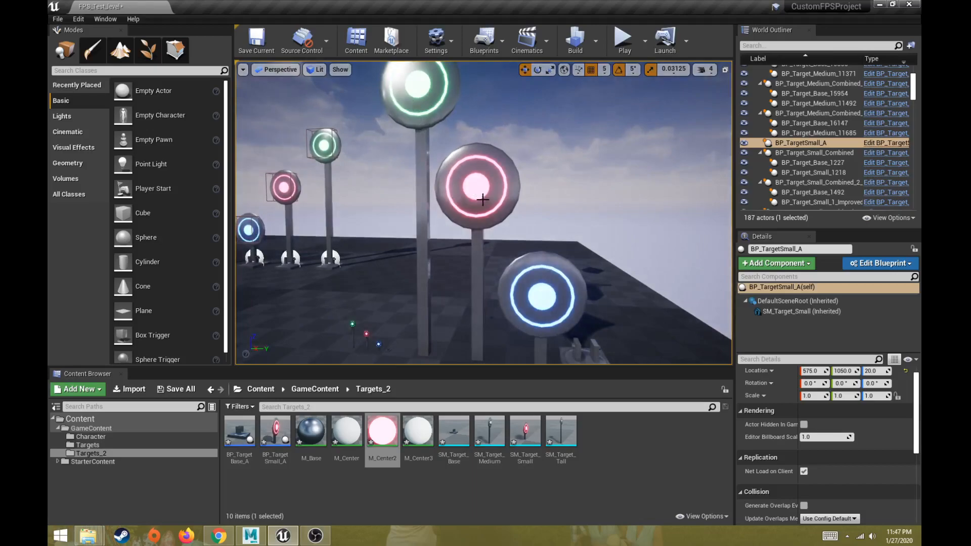
{"action": "right_click_drag", "start_coordinate": [443, 294], "coordinate": [435, 273]}
{"action": "mouse_move", "coordinate": [442, 329]}
{"action": "right_mouse_down"}
{"action": "mouse_move", "coordinate": [407, 343]}
{"action": "mouse_move", "coordinate": [286, 357]}
{"action": "mouse_move", "coordinate": [437, 329]}
{"action": "mouse_move", "coordinate": [407, 324]}
{"action": "mouse_move", "coordinate": [458, 324]}
{"action": "right_mouse_up"}
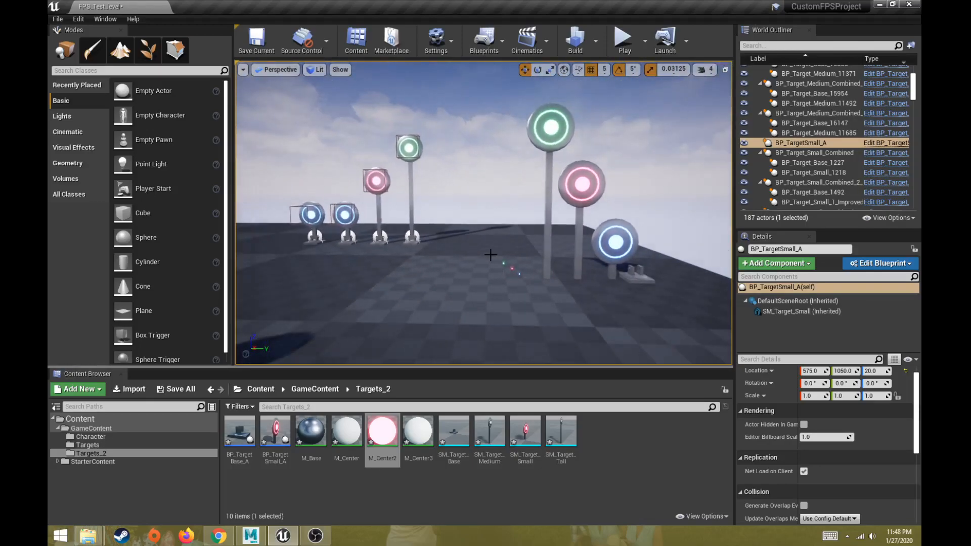